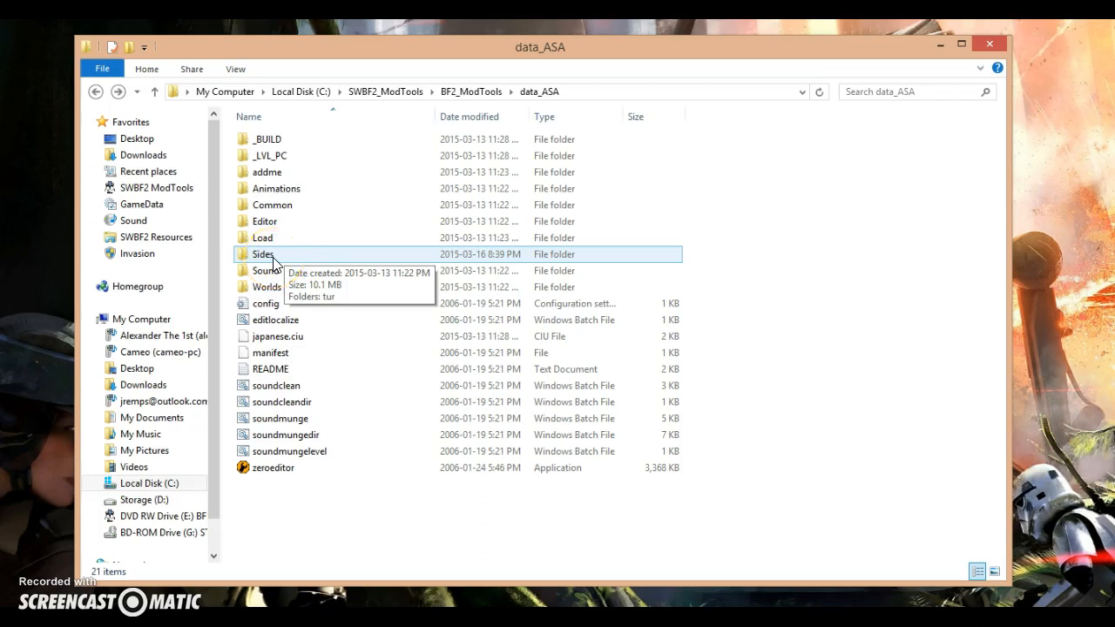
Step: Open the Sides folder in data_ASA and create a new folder named jdi in it
double_click(272, 259)
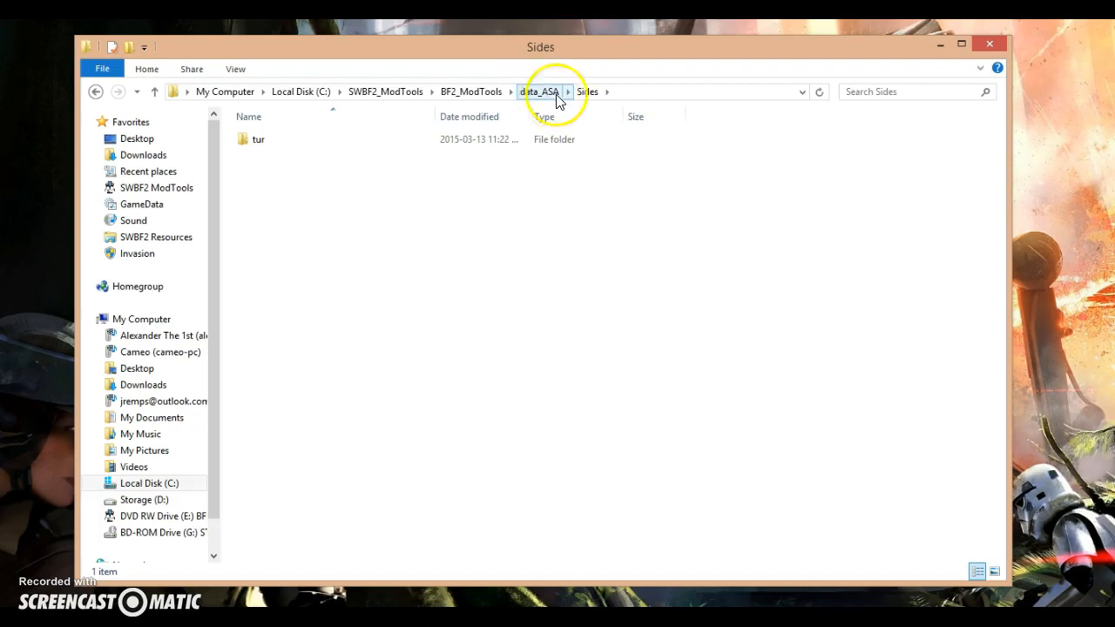
click(265, 148)
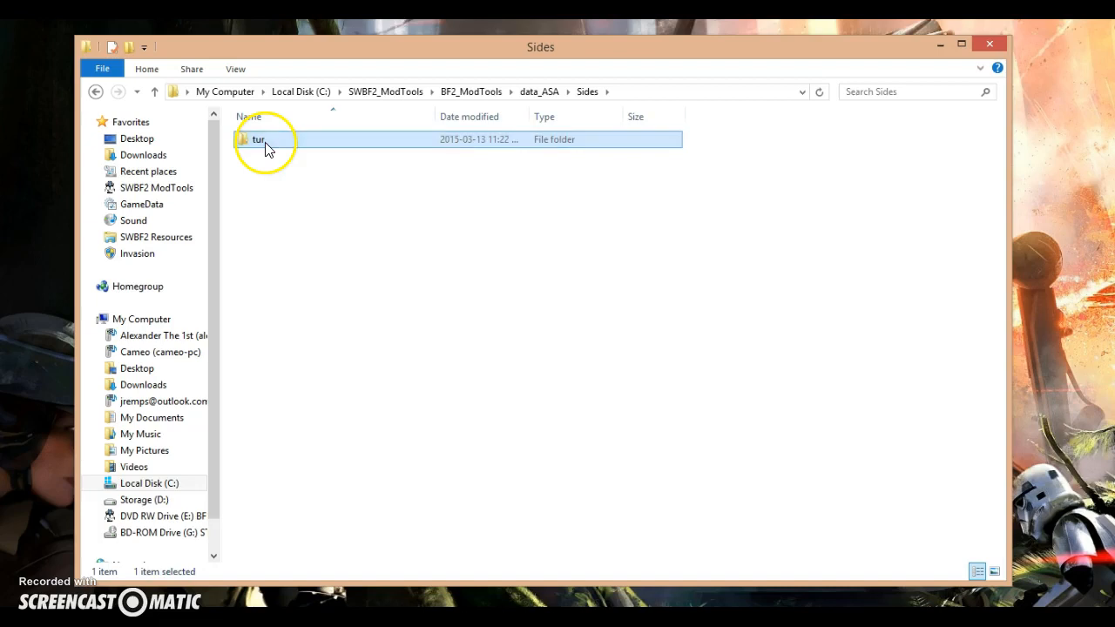
click(272, 172)
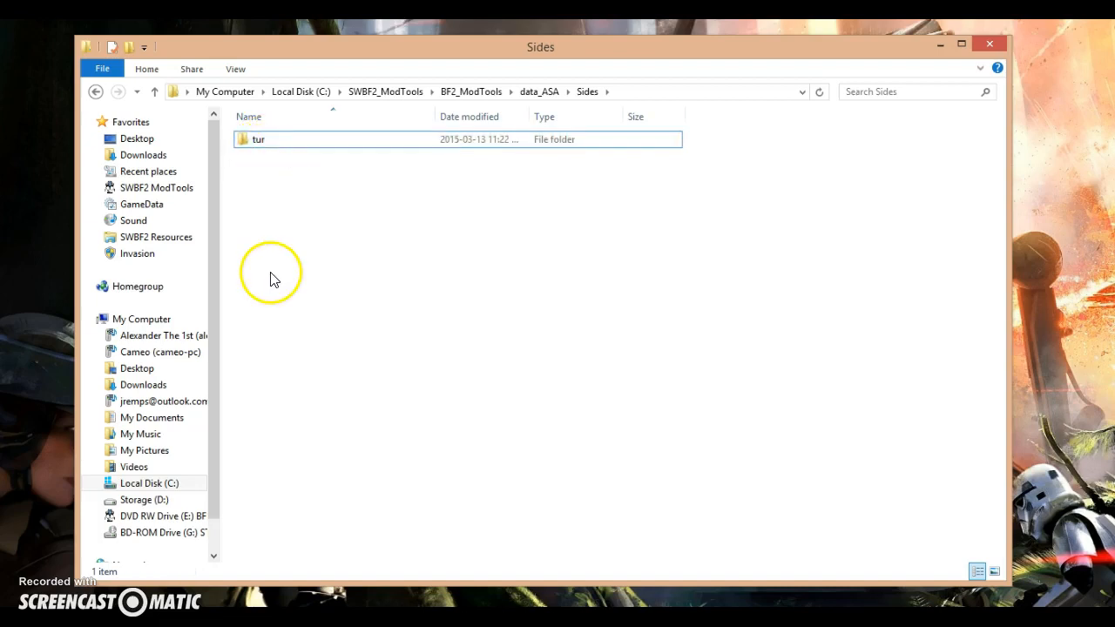
right_click(253, 157)
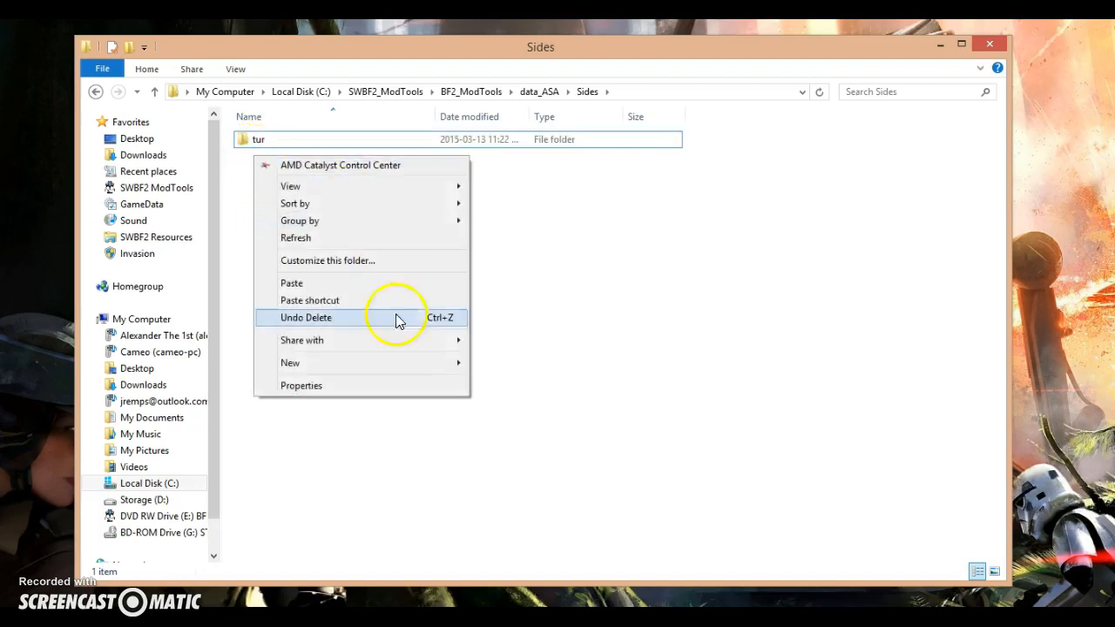
mouse_move(409, 362)
click(493, 366)
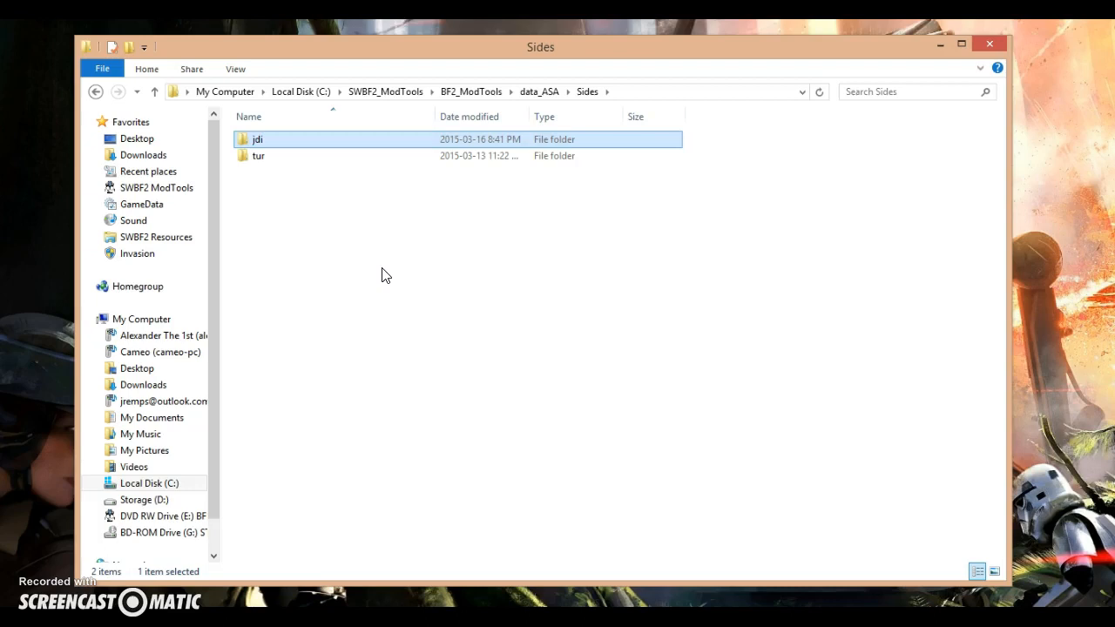
Step: Open the jdi folder and create two subfolders in it named msh and odf
key(Return)
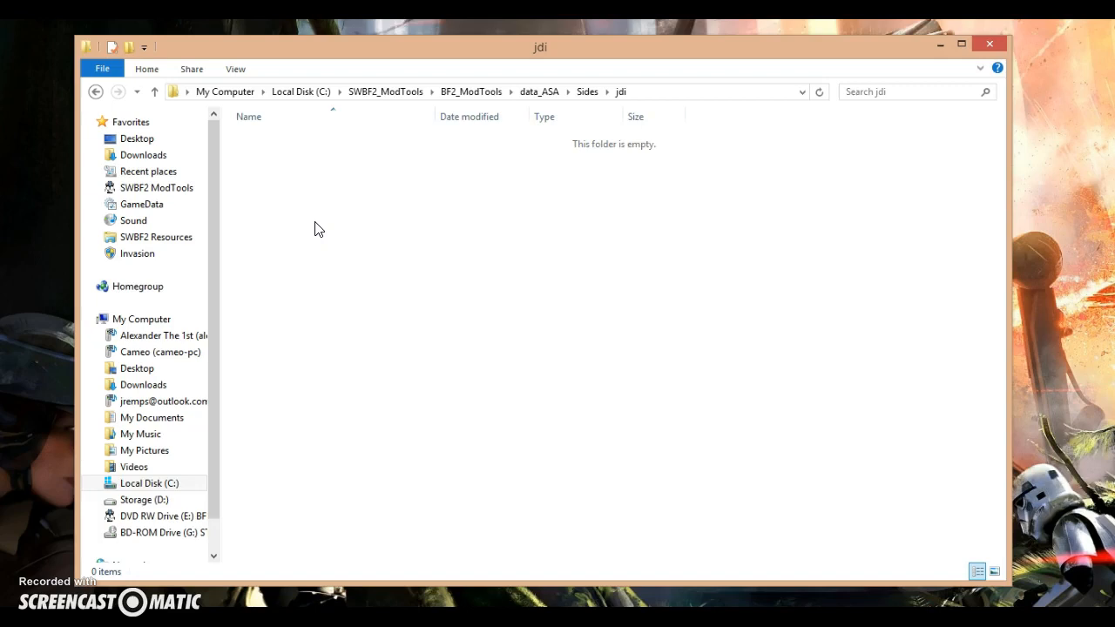
key(ctrl+shift+n)
text(msh)
key(Return)
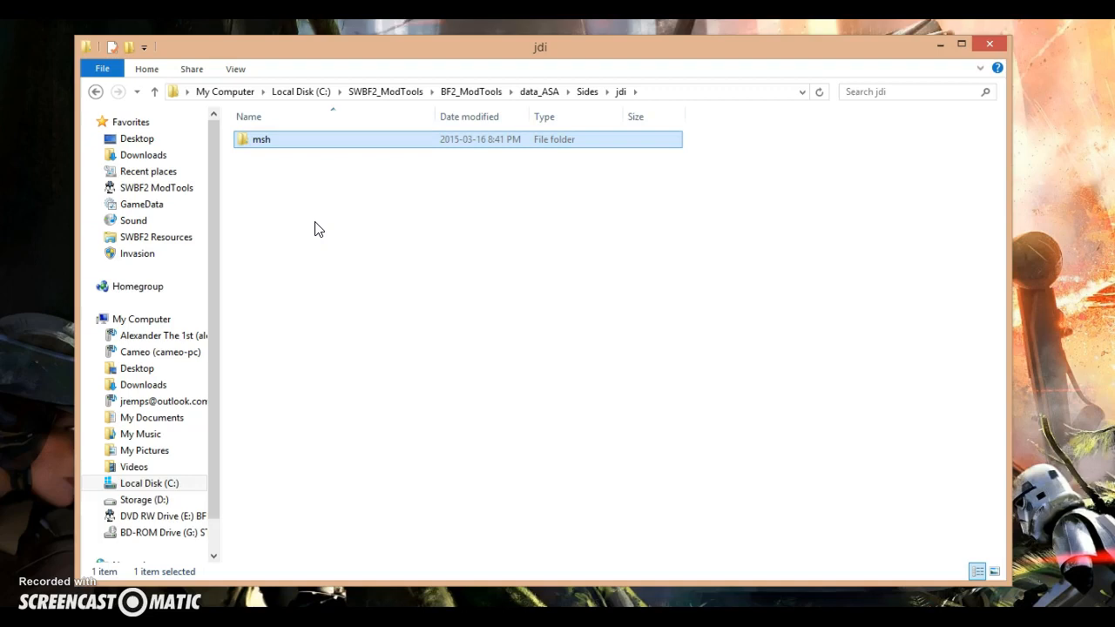
key(ctrl+shift+n)
text(odf)
key(Return)
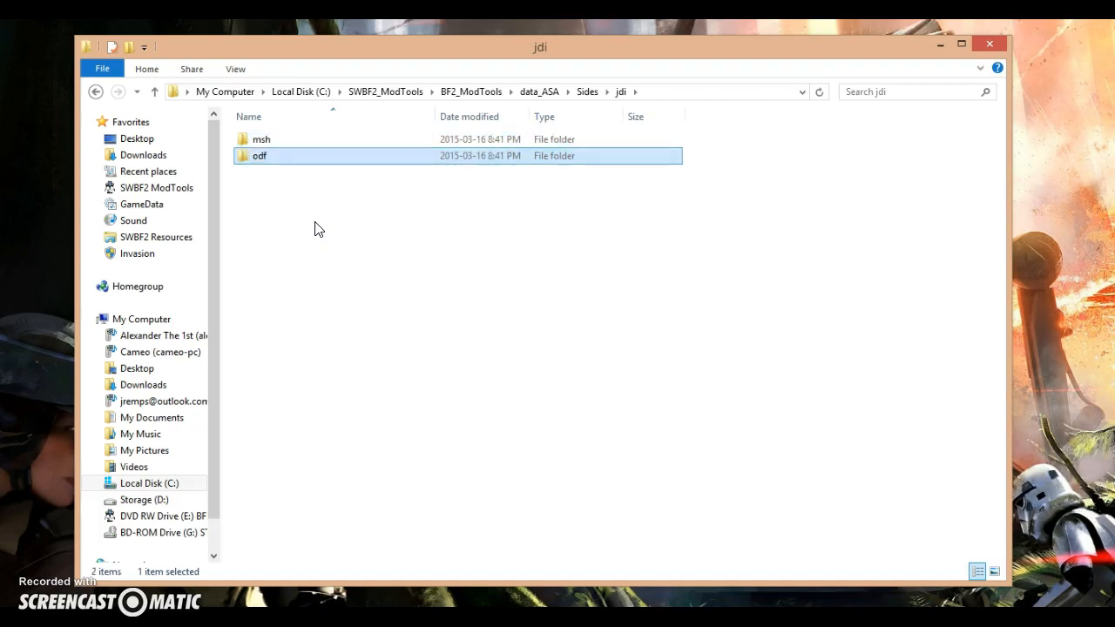
Step: Add three more subfolders to jdi, named req, munged and effects
key(ctrl+shift+n)
key(Return)
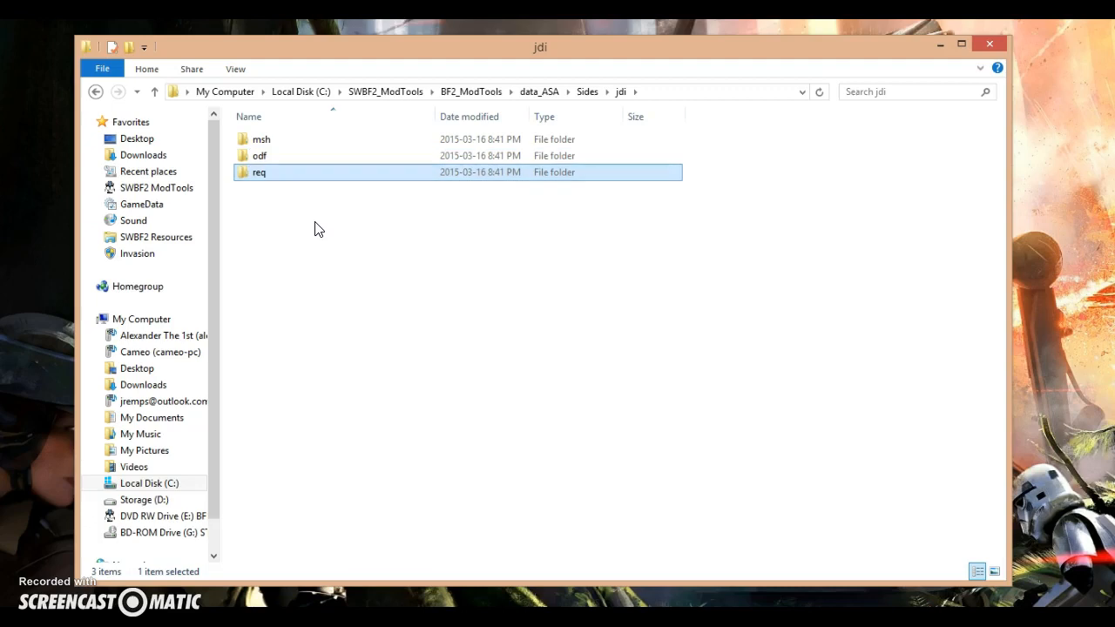
key(ctrl+shift+n)
text(munged)
key(Return)
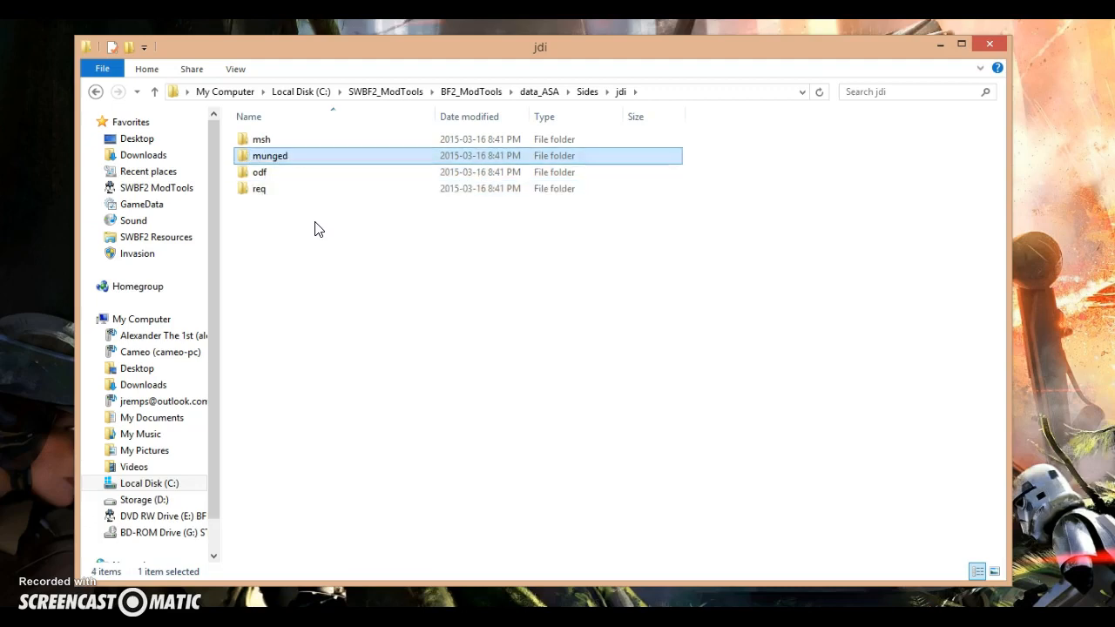
key(ctrl+shift+n)
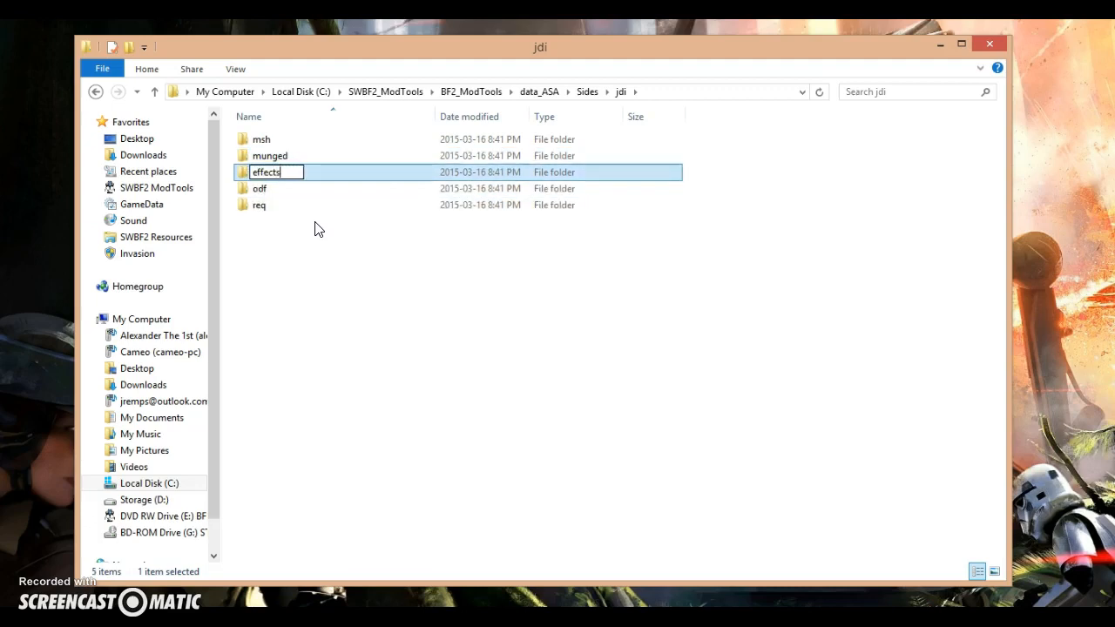
key(Return)
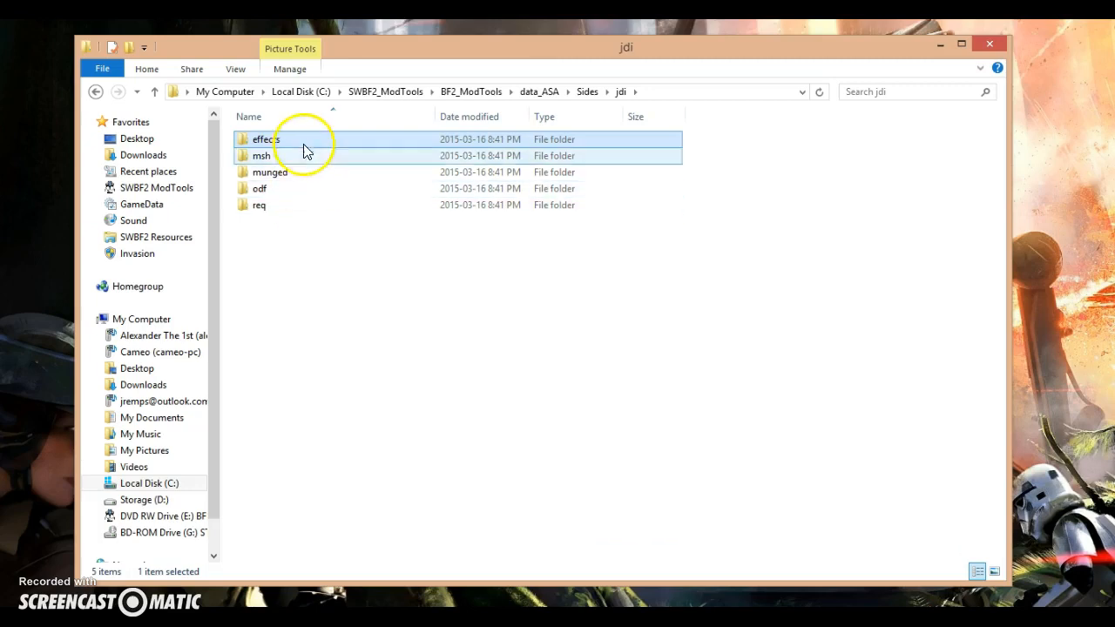
click(363, 366)
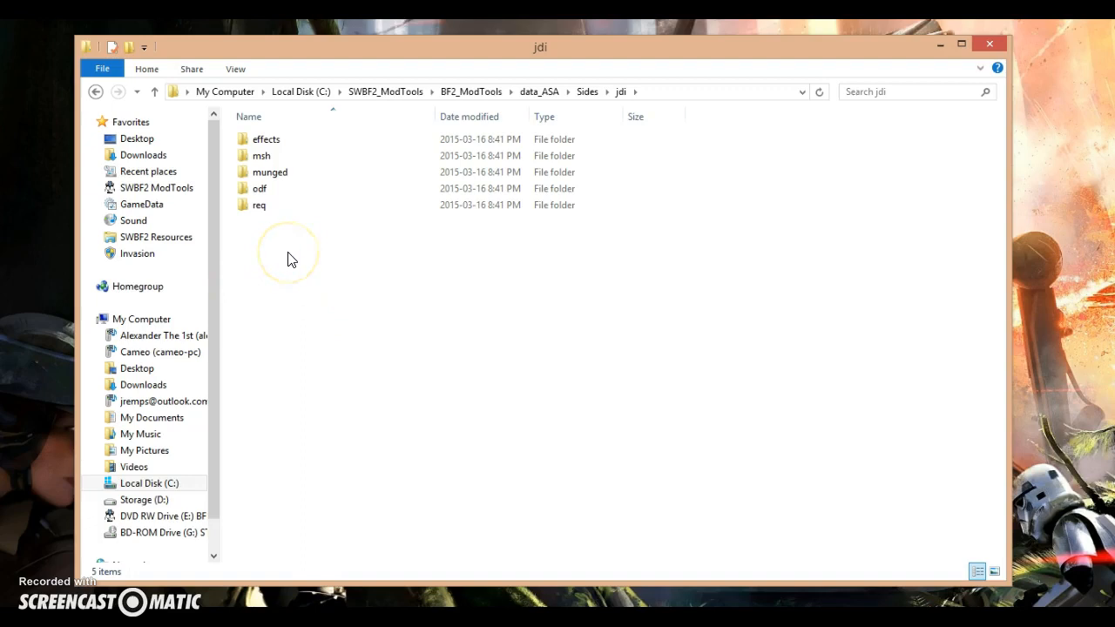
key(BackSpace)
drag(314, 247, 370, 296)
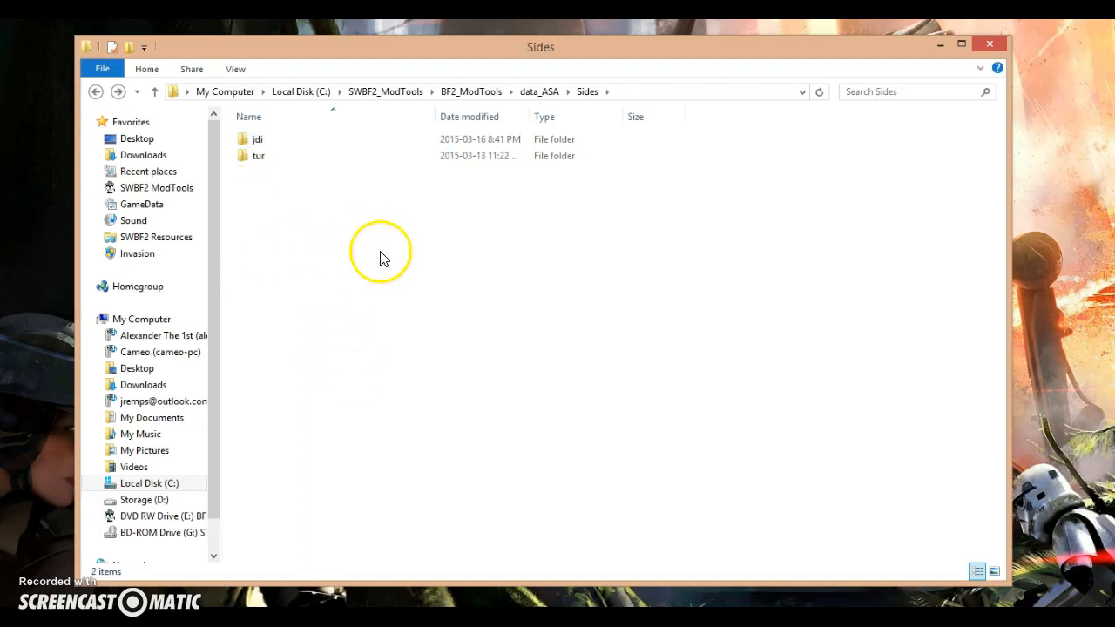
double_click(261, 139)
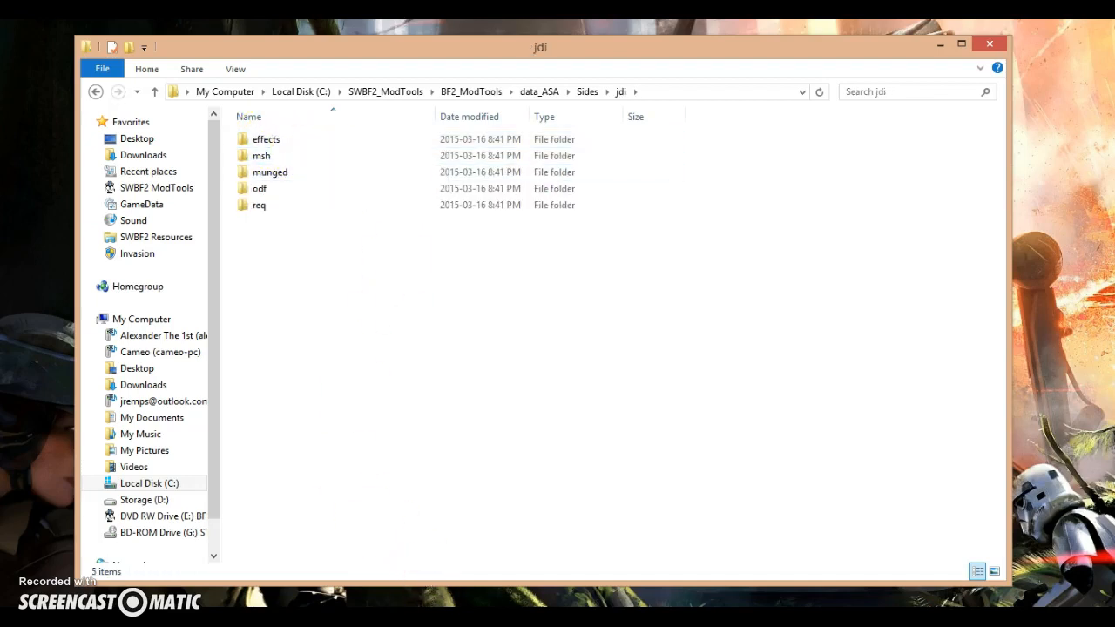
Step: Open the TCW maul (v2) archive from the Models folder beside the jdi window and enter its TCW maul v2 folder
drag(475, 499, 1114, 20)
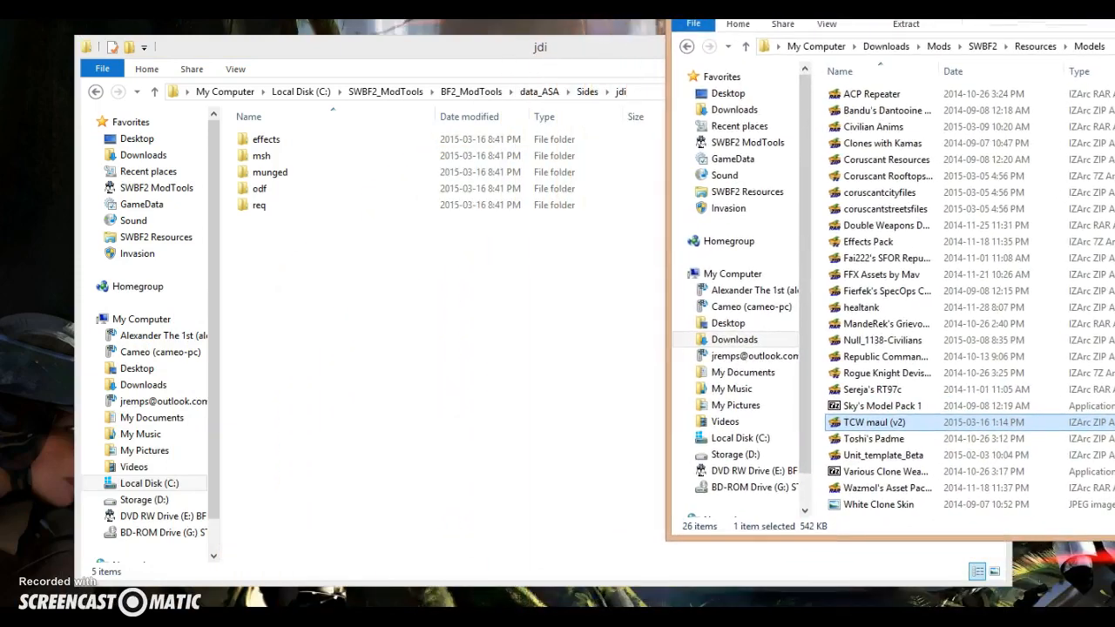
double_click(865, 427)
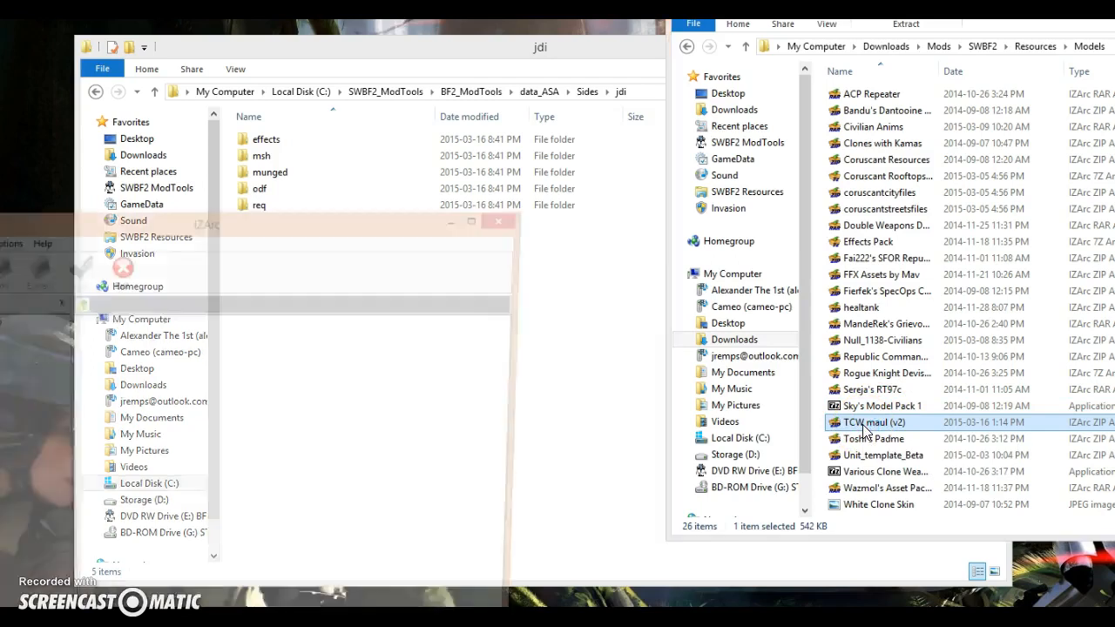
drag(231, 160, 1099, 88)
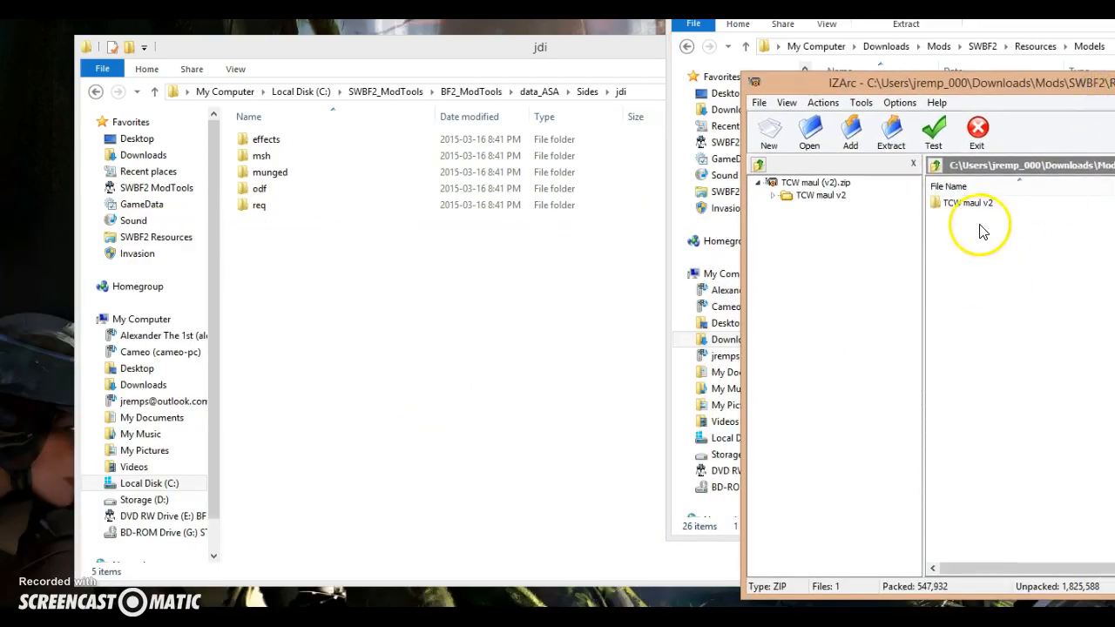
double_click(963, 204)
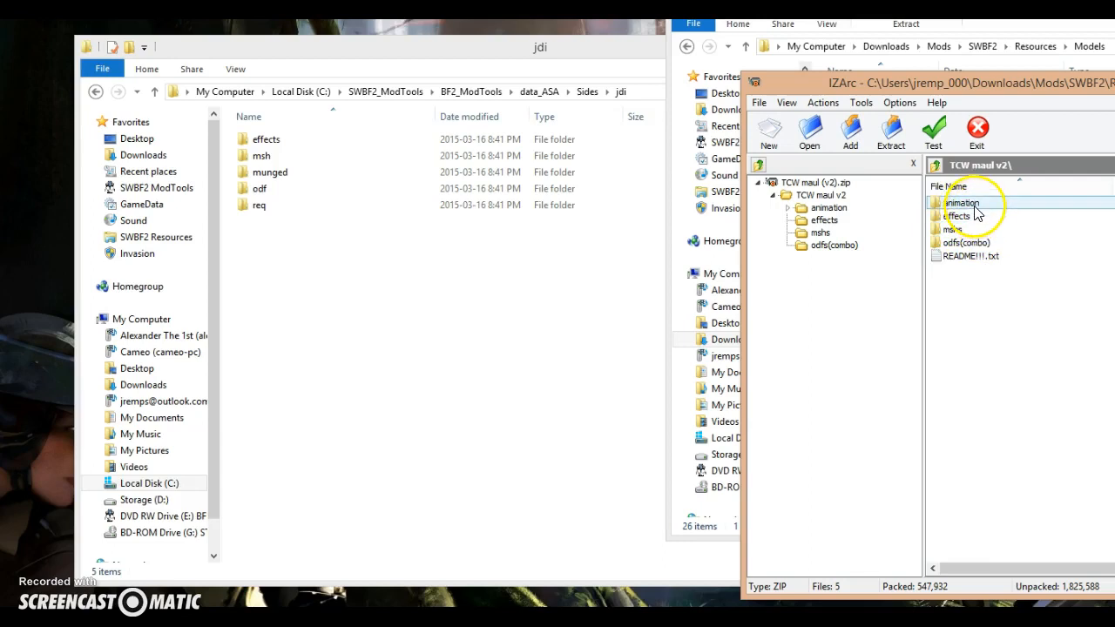
Step: Extract all files from the archive's odfs(combo) folder into jdi's odf folder and check the copied files
double_click(964, 248)
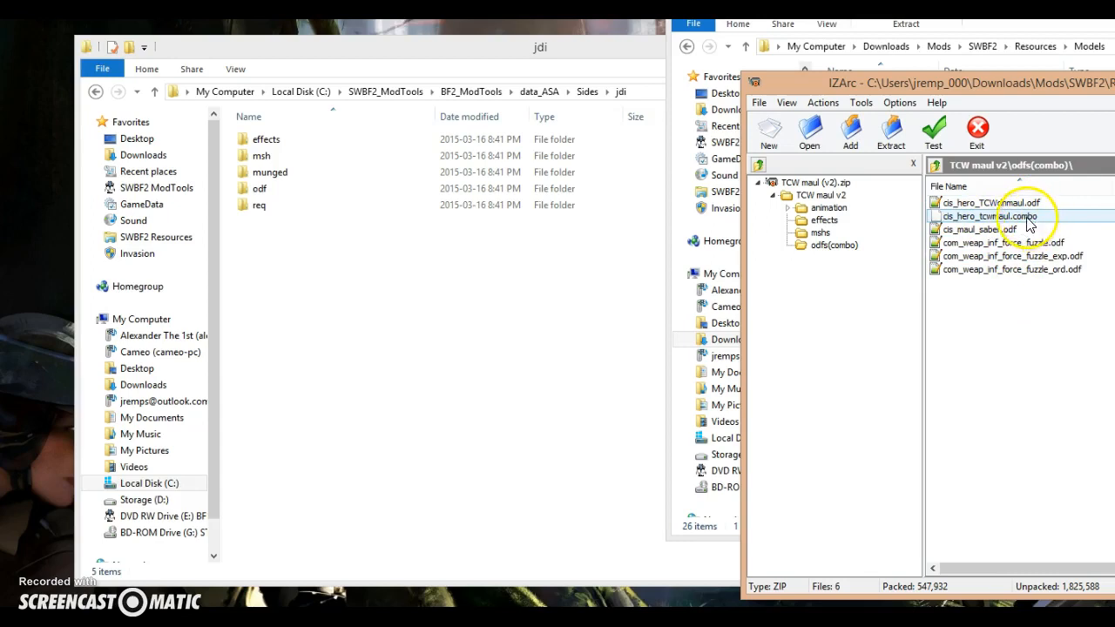
drag(1037, 305, 263, 197)
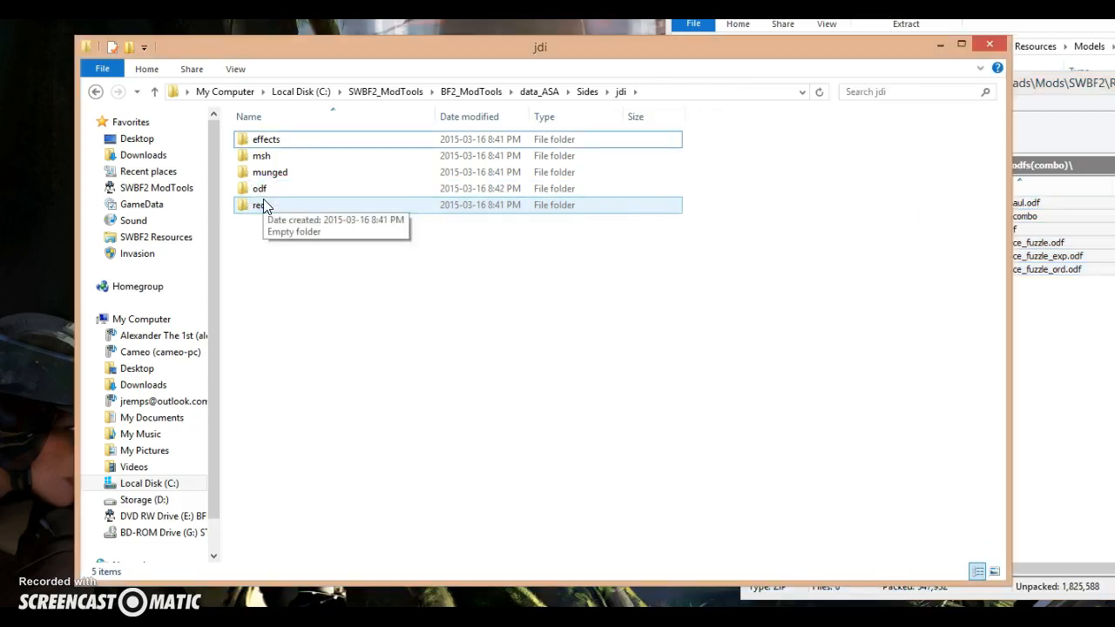
double_click(259, 195)
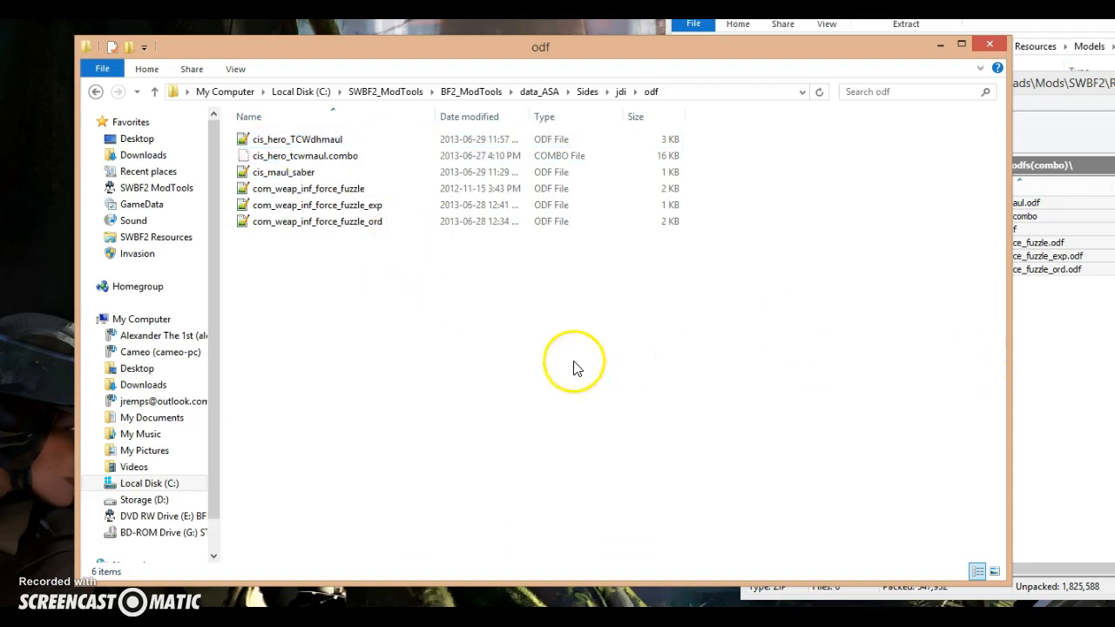
key(BackSpace)
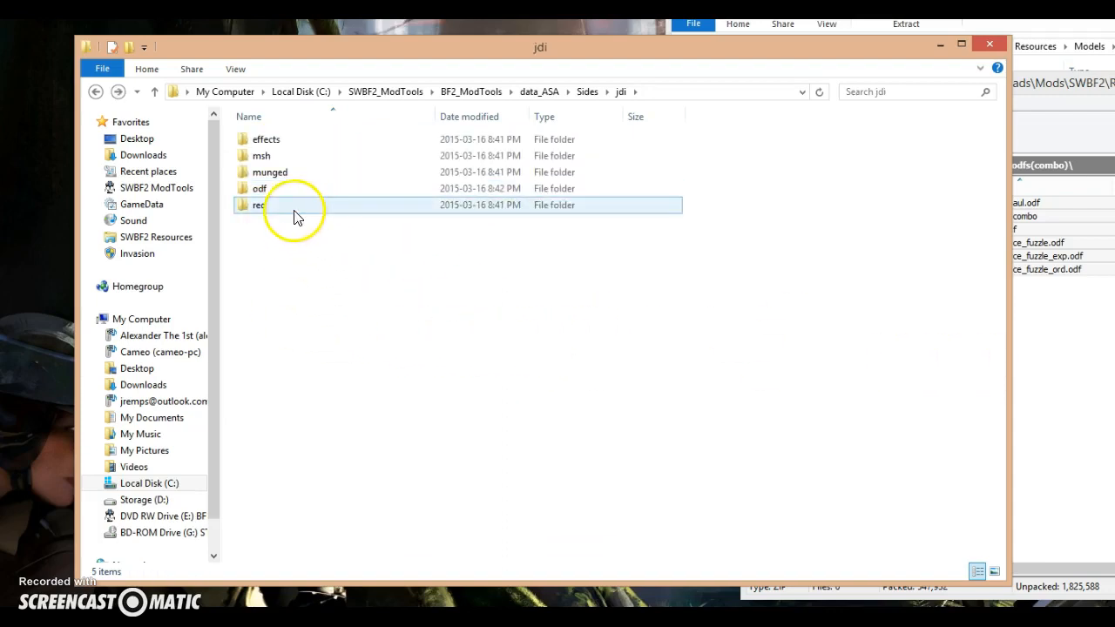
Step: Extract all files from the archive's mshs folder into jdi's msh folder
double_click(270, 158)
click(1091, 363)
click(936, 166)
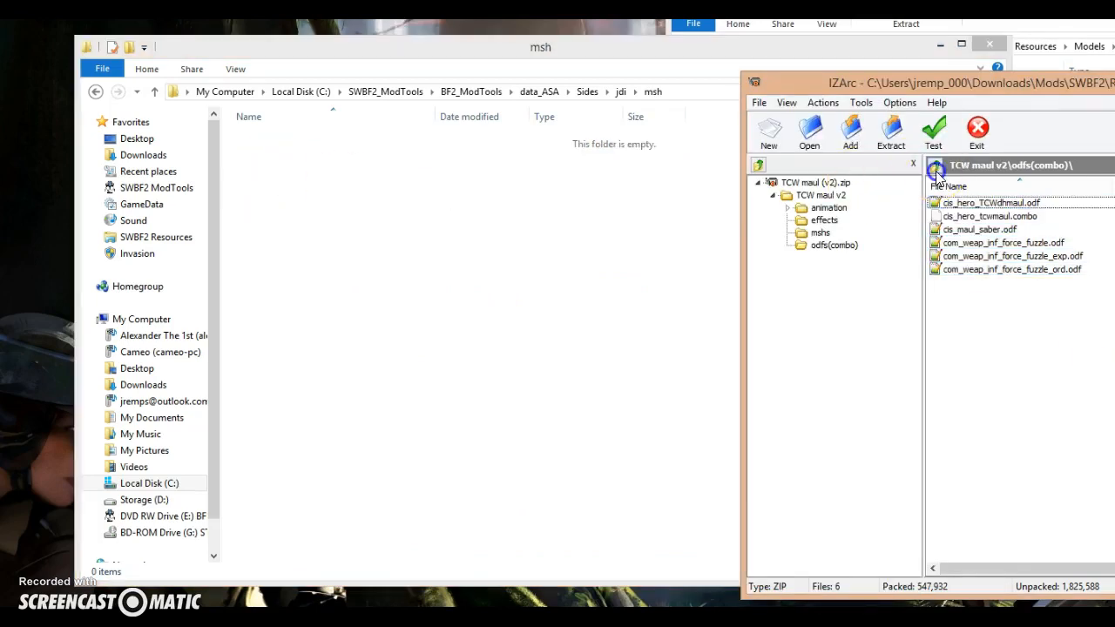
double_click(963, 233)
drag(1015, 414, 401, 251)
click(407, 375)
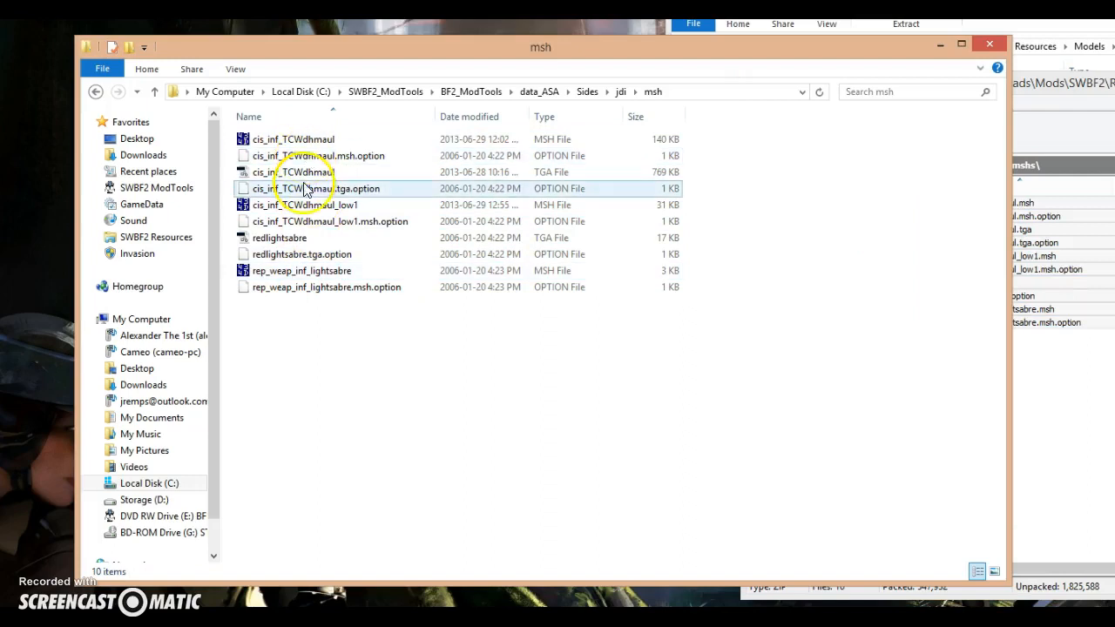
Step: Review the files in jdi's odf folder, including cis_hero_TCWdhmaul, and return to the jdi folder
key(BackSpace)
double_click(264, 191)
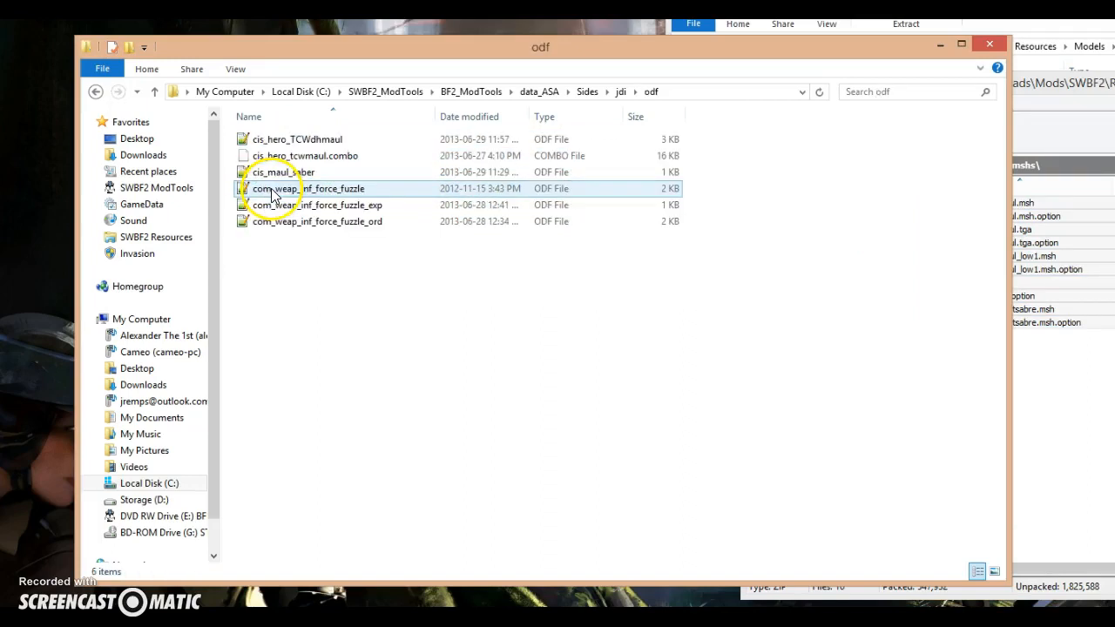
click(311, 148)
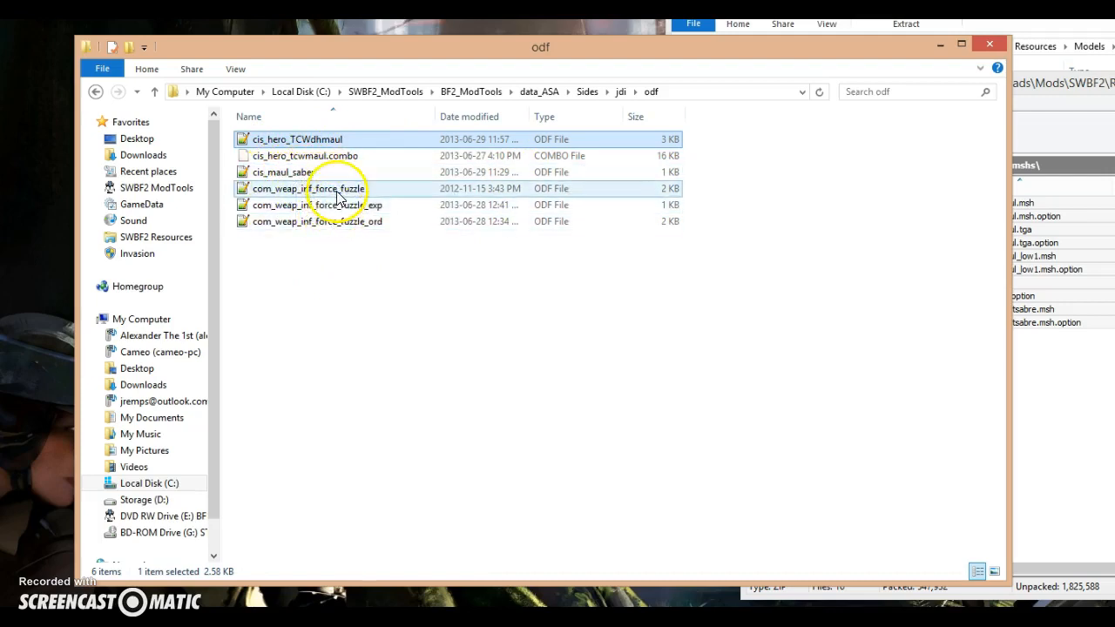
key(BackSpace)
click(361, 290)
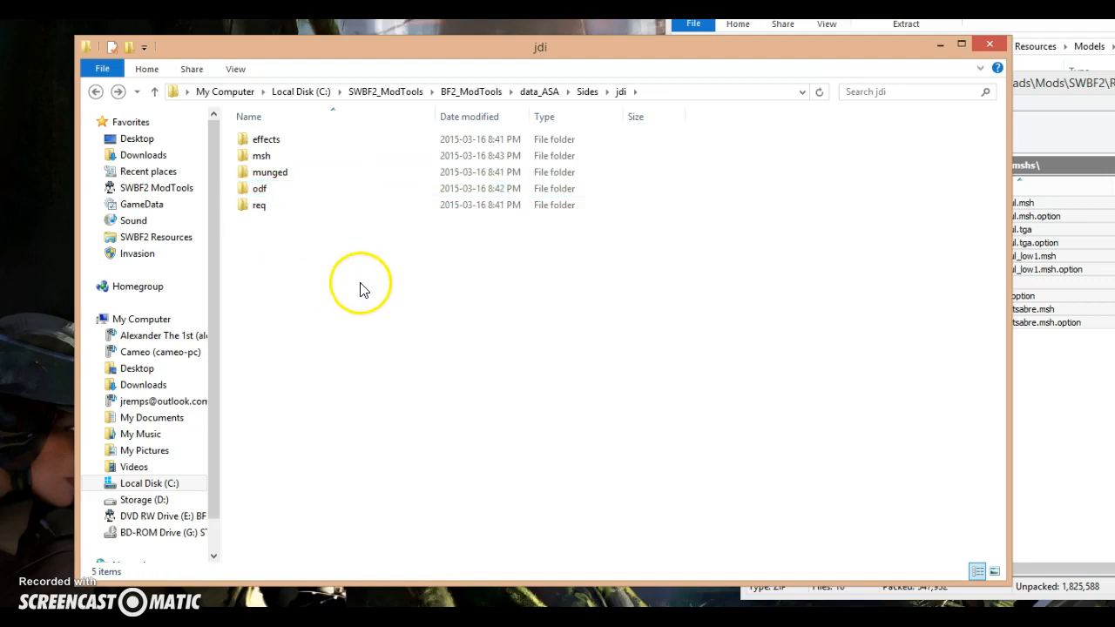
Step: Go back to the archive's TCW maul v2 folder and open its effects folder
click(1100, 388)
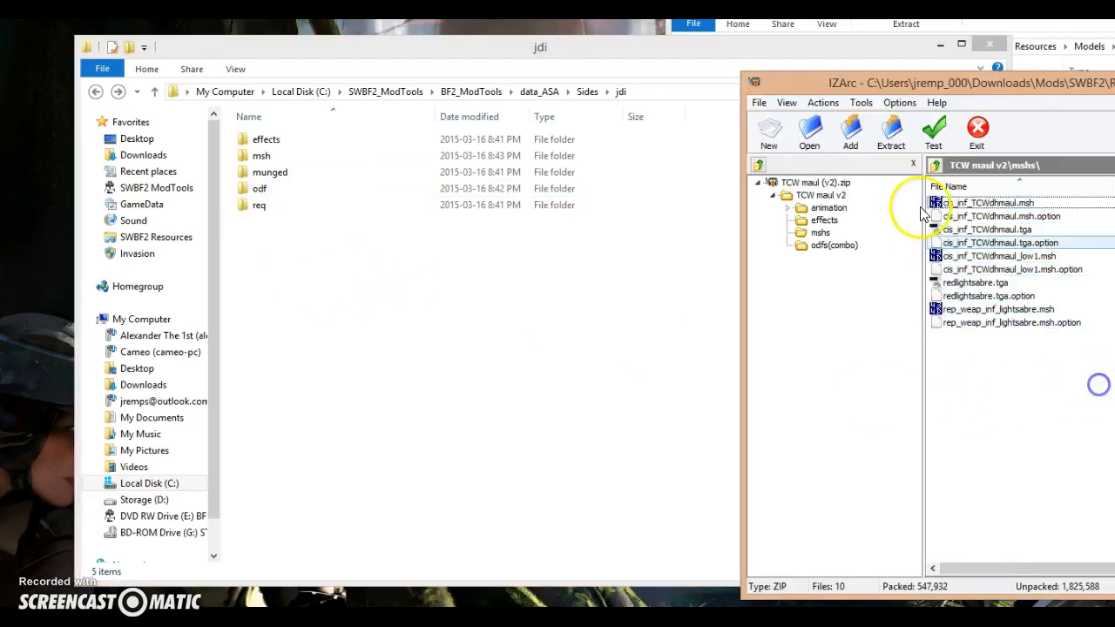
click(935, 165)
drag(957, 81, 438, 116)
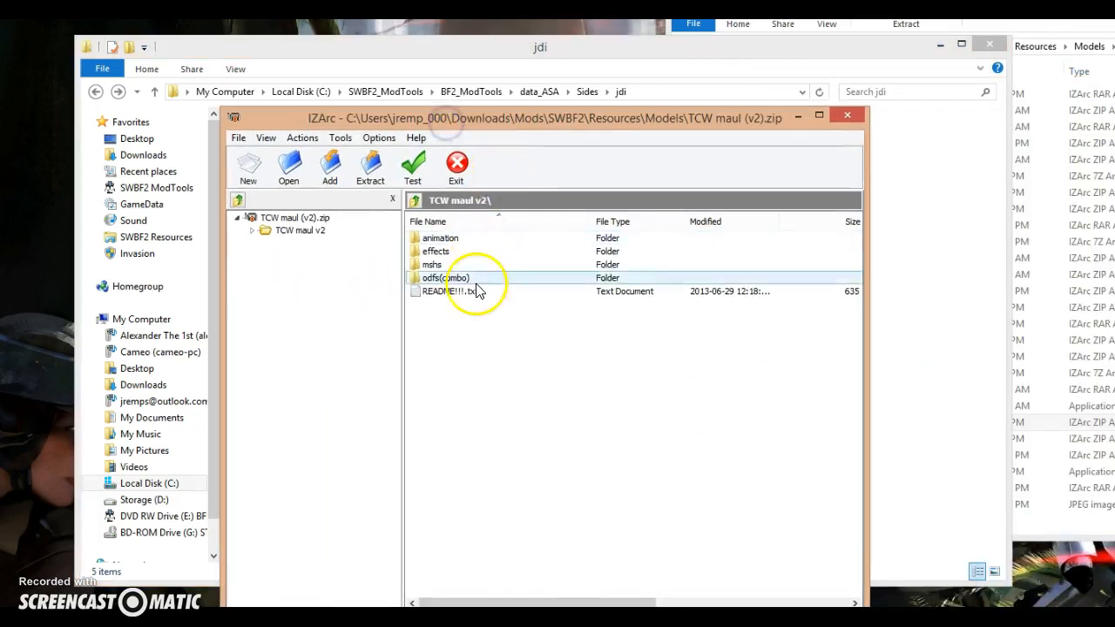
click(446, 252)
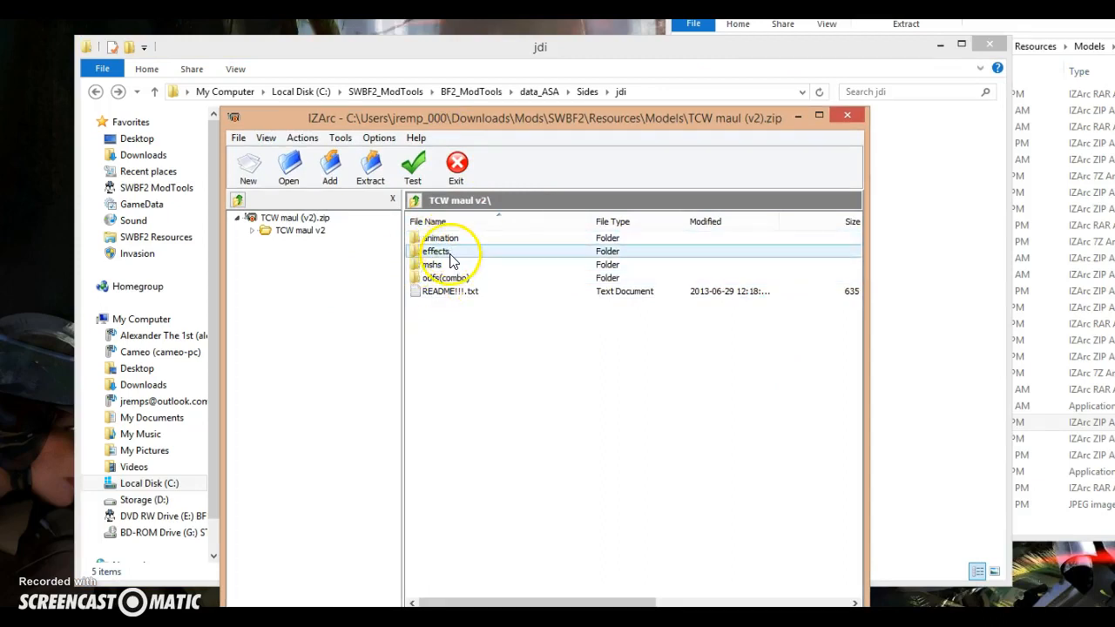
double_click(446, 252)
Step: Extract all files from the archive's effects folder into jdi's effects folder, check them and return to jdi
drag(436, 118, 820, 50)
click(888, 171)
click(898, 186)
drag(871, 288, 846, 174)
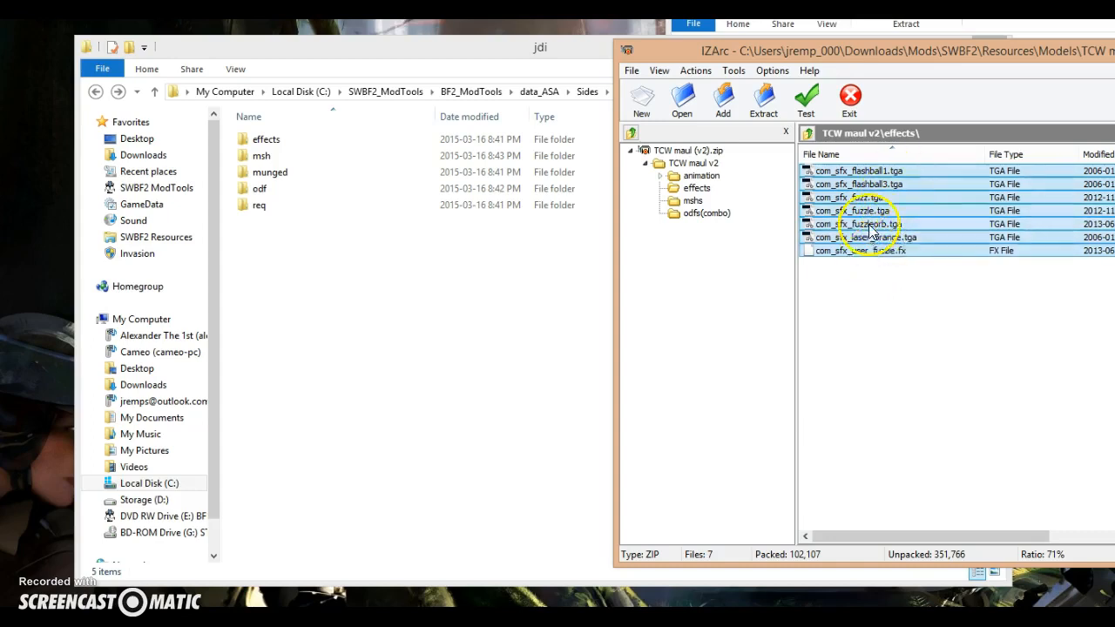
drag(900, 252, 900, 255)
drag(823, 210, 274, 146)
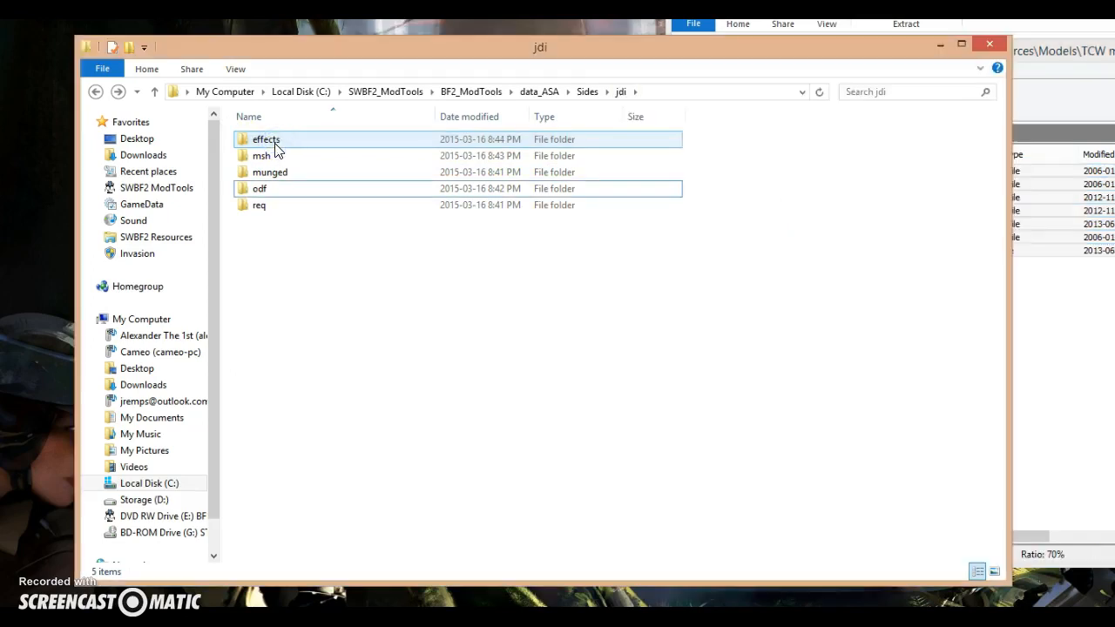
double_click(276, 150)
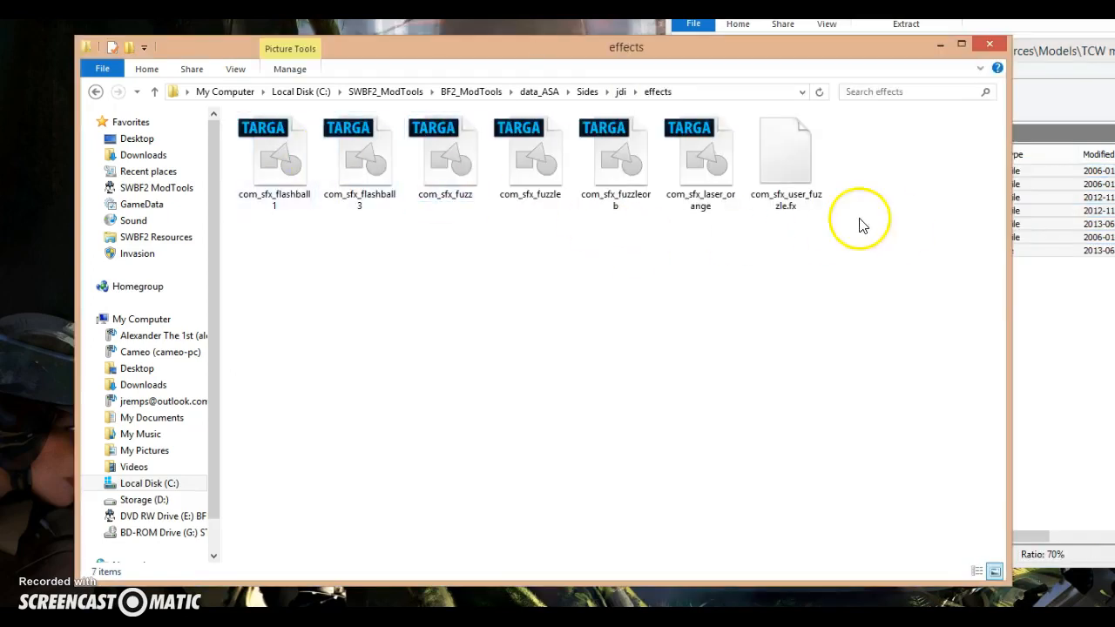
key(BackSpace)
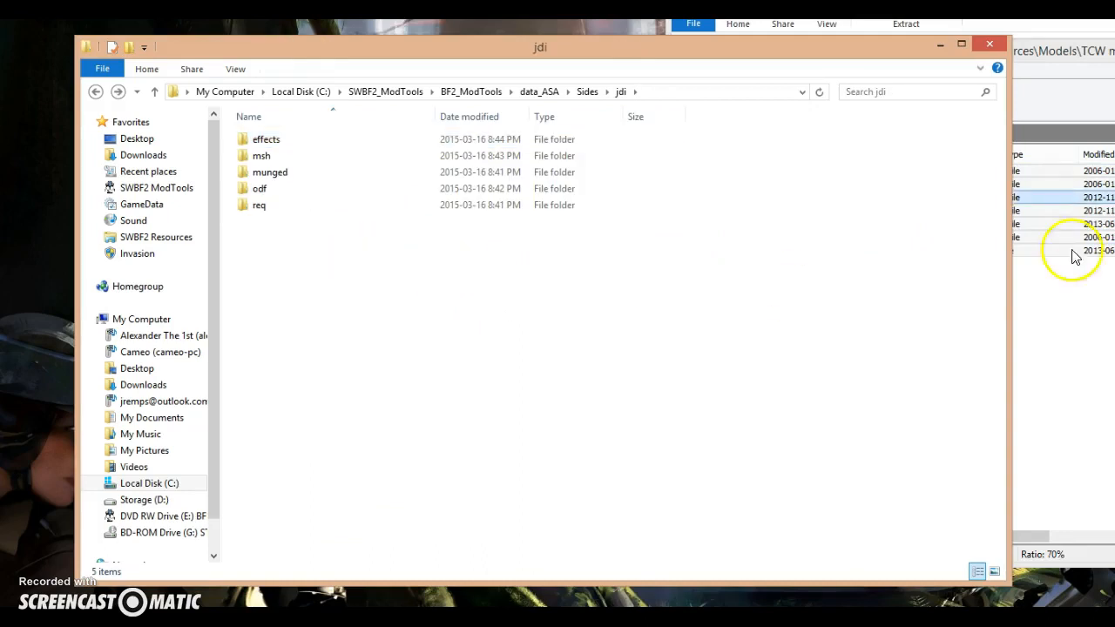
Step: Return to the TCW maul v2 folder in the archive and open its animation folder
click(1075, 92)
drag(1050, 67, 690, 168)
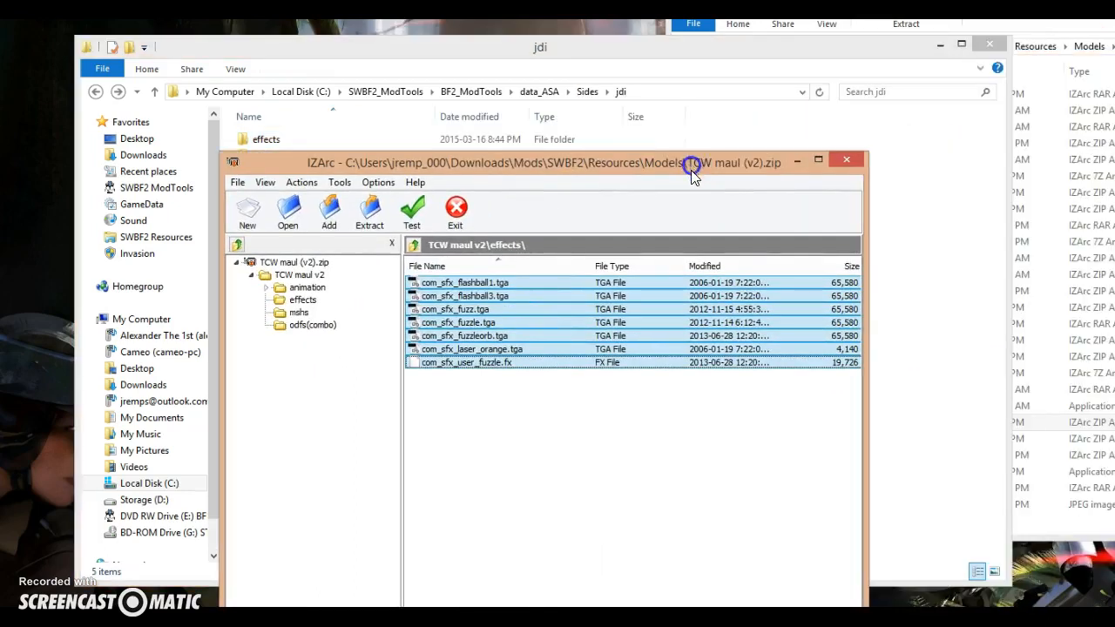
click(414, 244)
drag(435, 170, 909, 76)
click(922, 189)
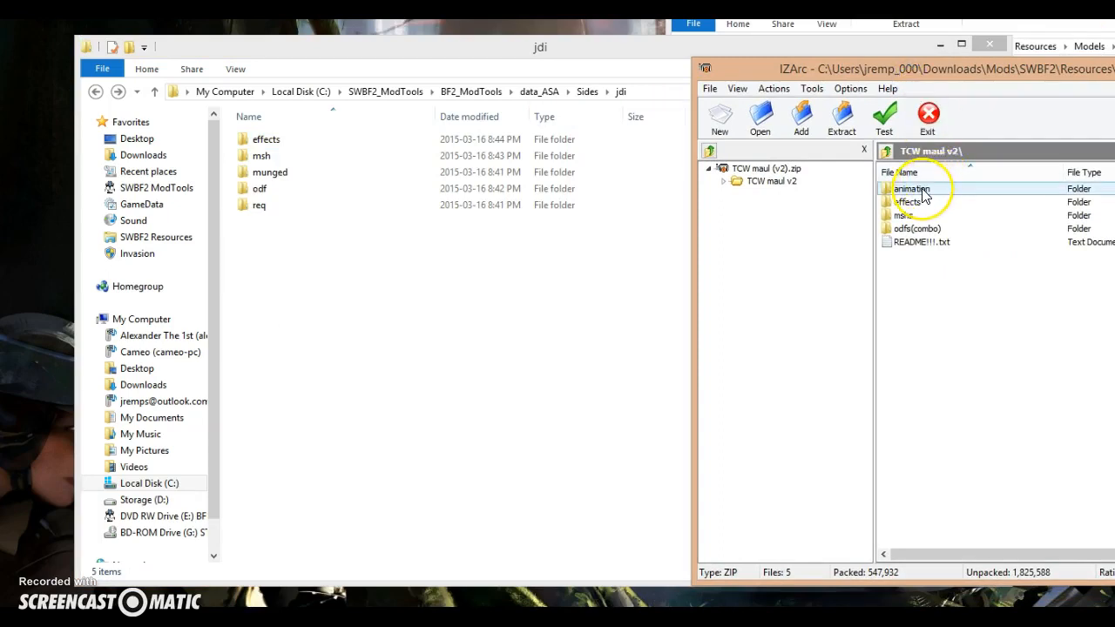
double_click(925, 193)
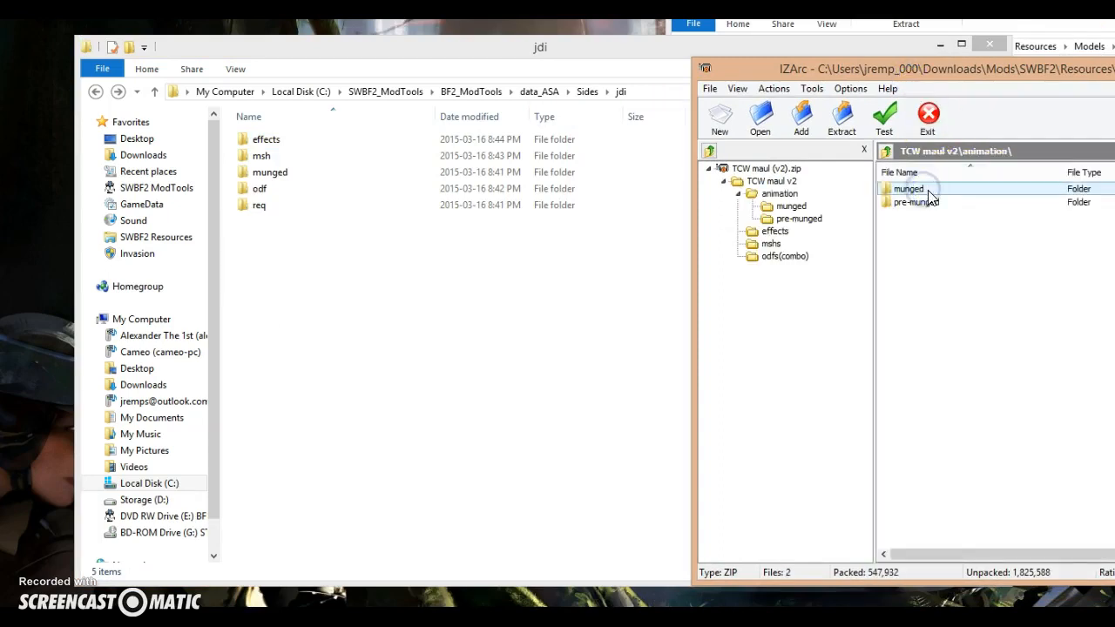
Step: Examine the animation MSH files in the archive's pre-munged folder
click(929, 205)
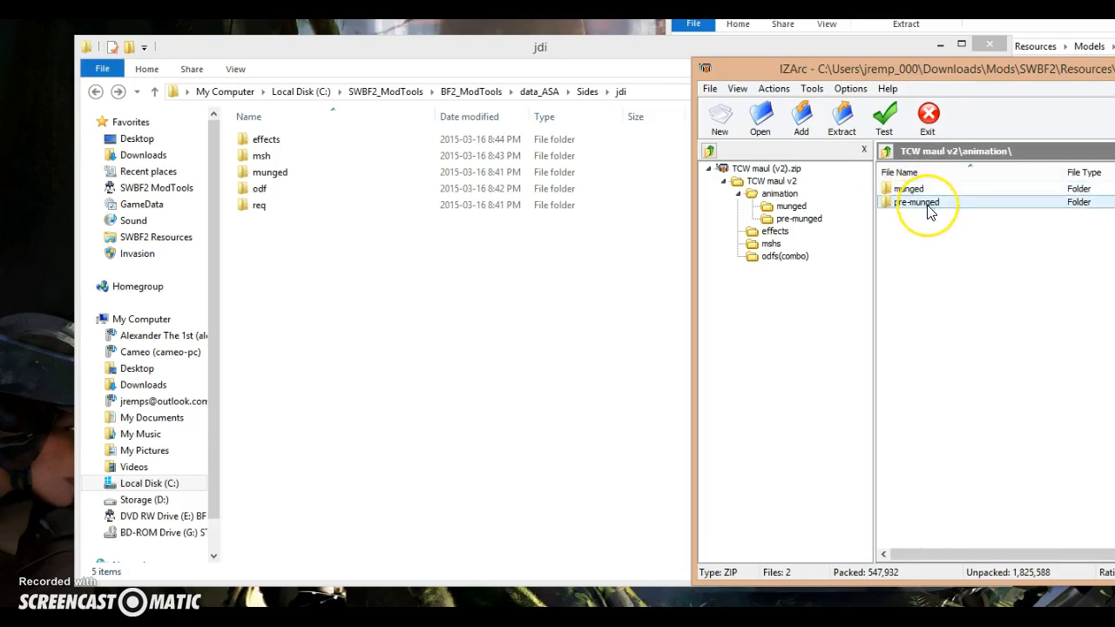
click(909, 189)
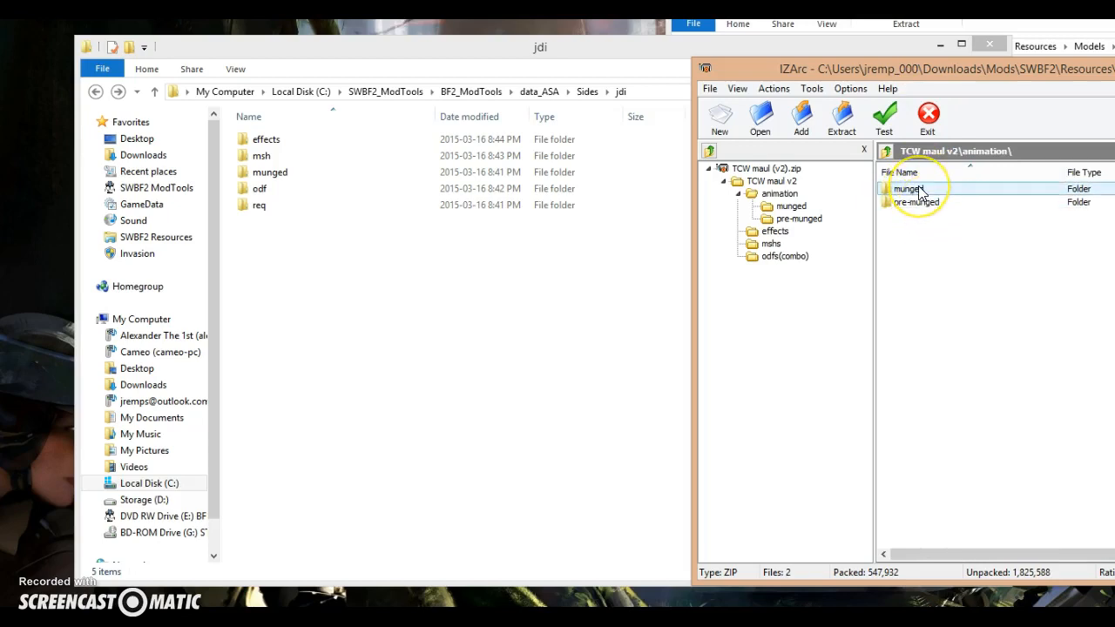
click(920, 203)
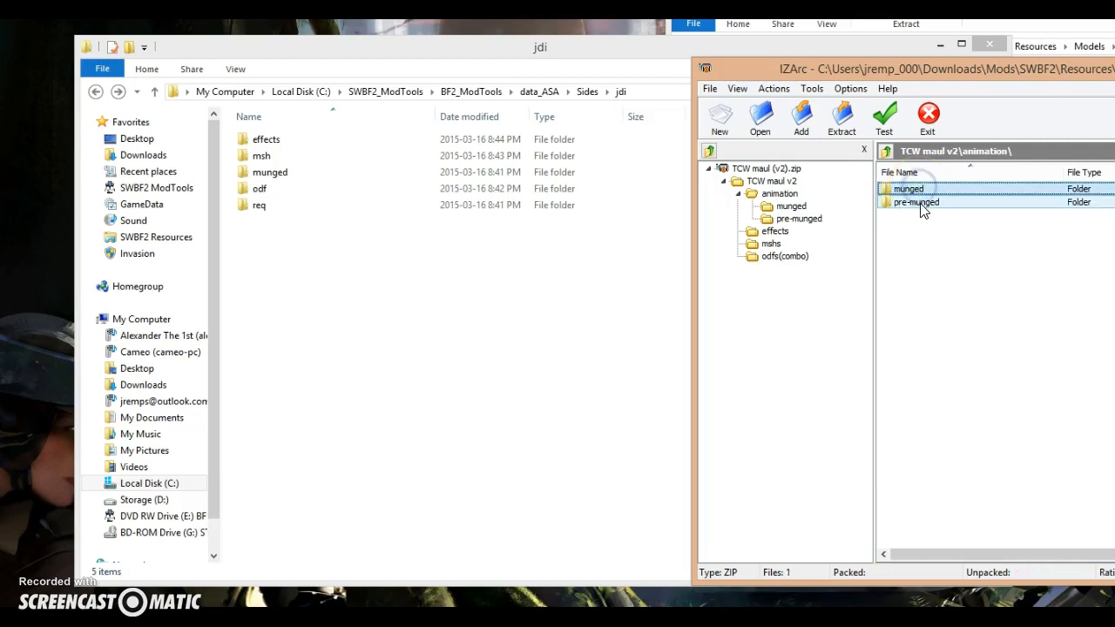
double_click(920, 202)
click(941, 286)
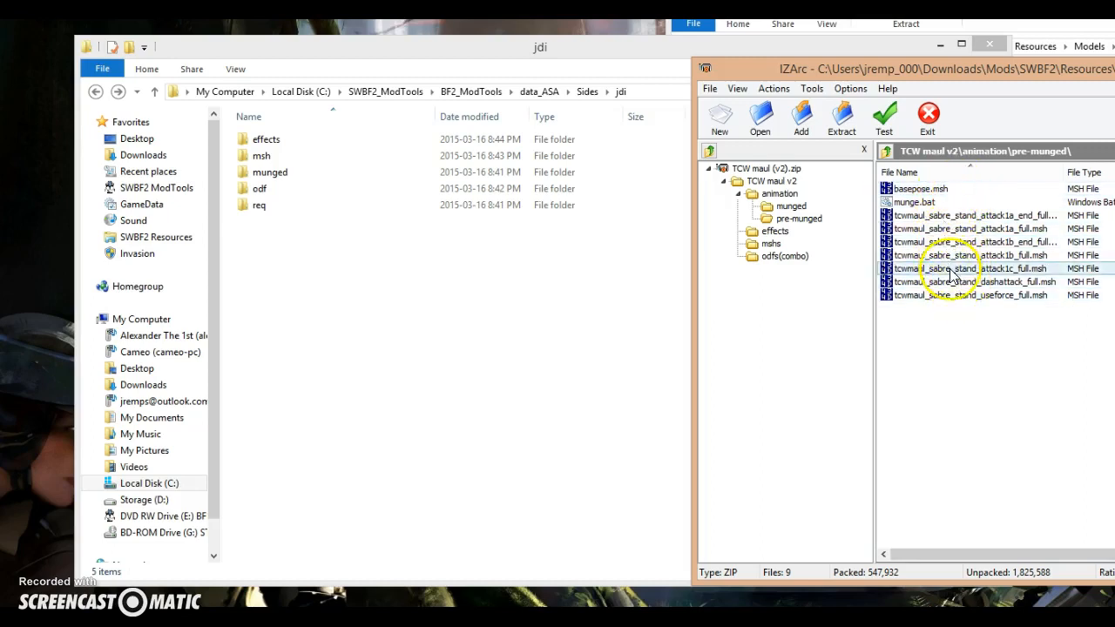
click(962, 229)
click(961, 246)
click(962, 282)
click(960, 298)
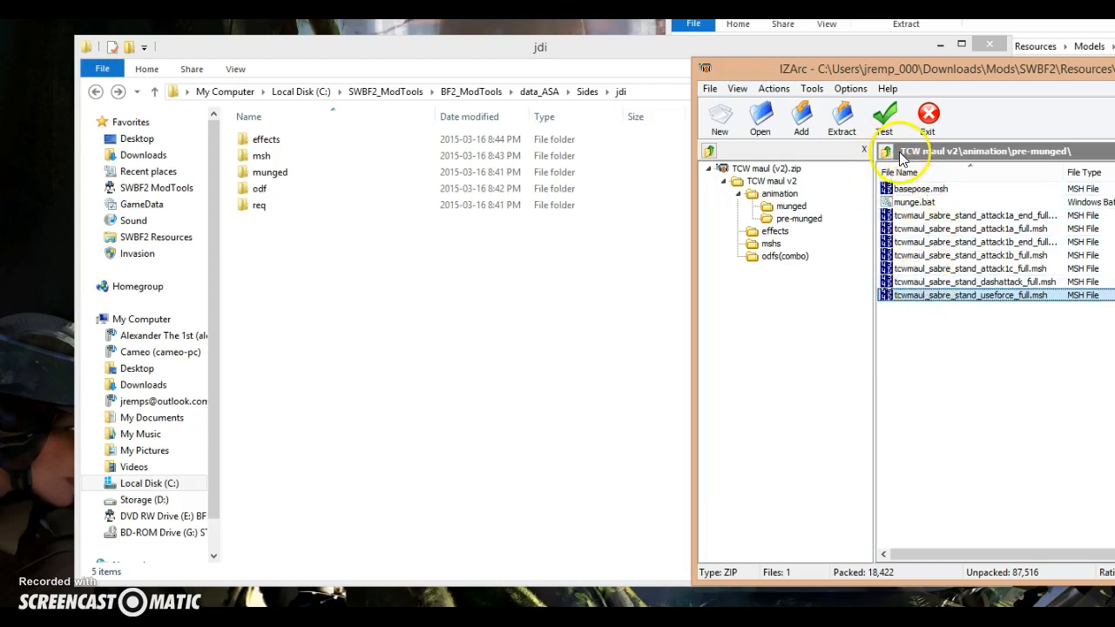
Step: Compare the contents of the archive's munged and pre-munged animation folders
click(887, 150)
click(913, 190)
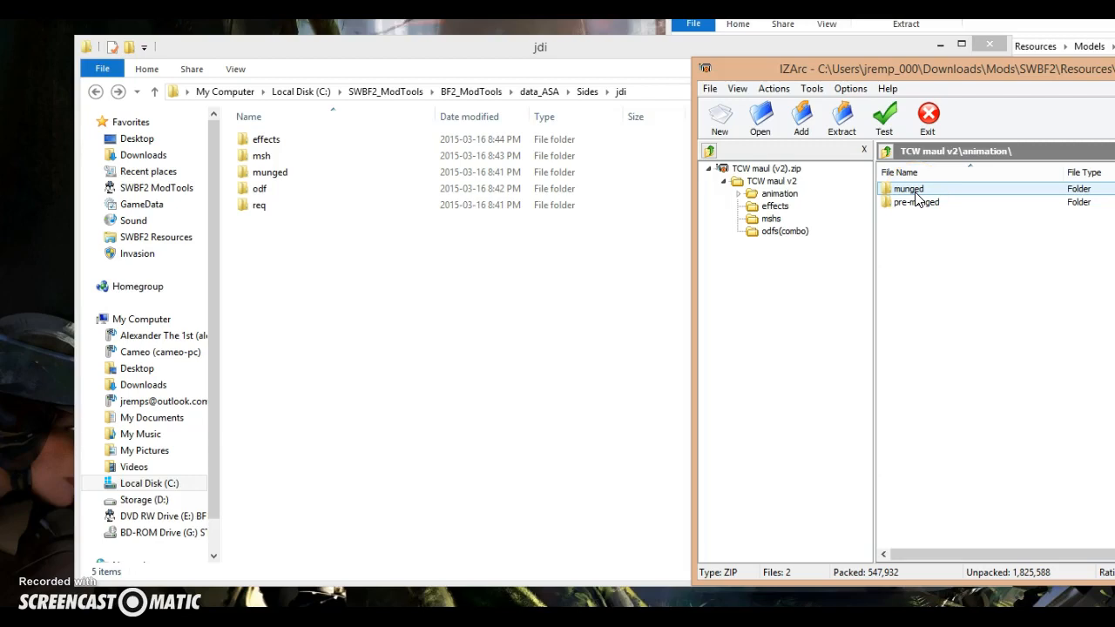
double_click(913, 190)
click(938, 231)
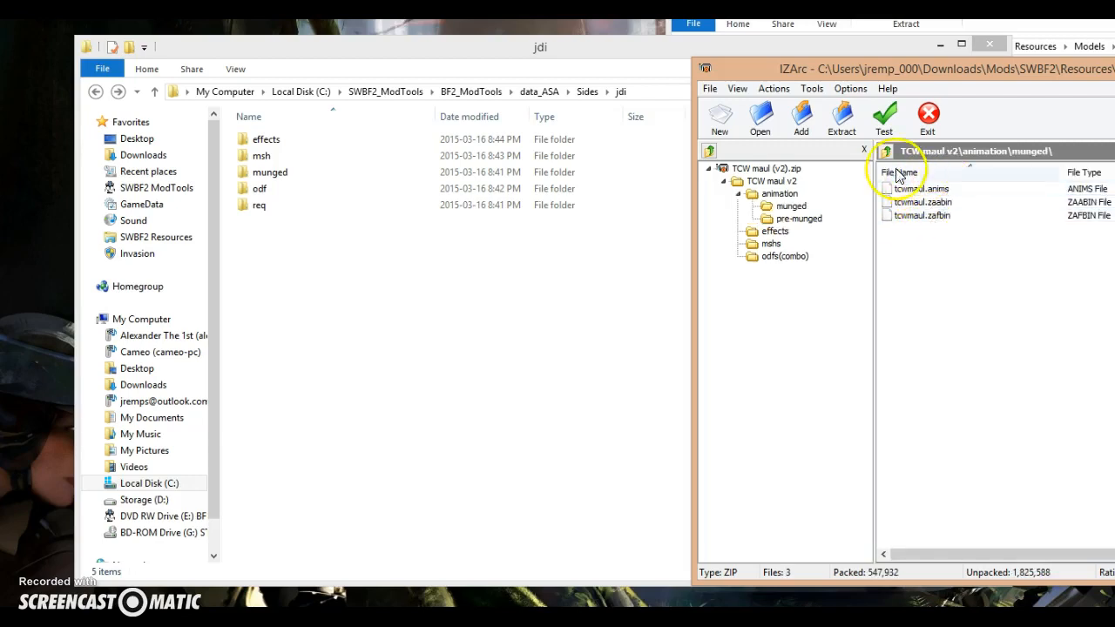
click(887, 151)
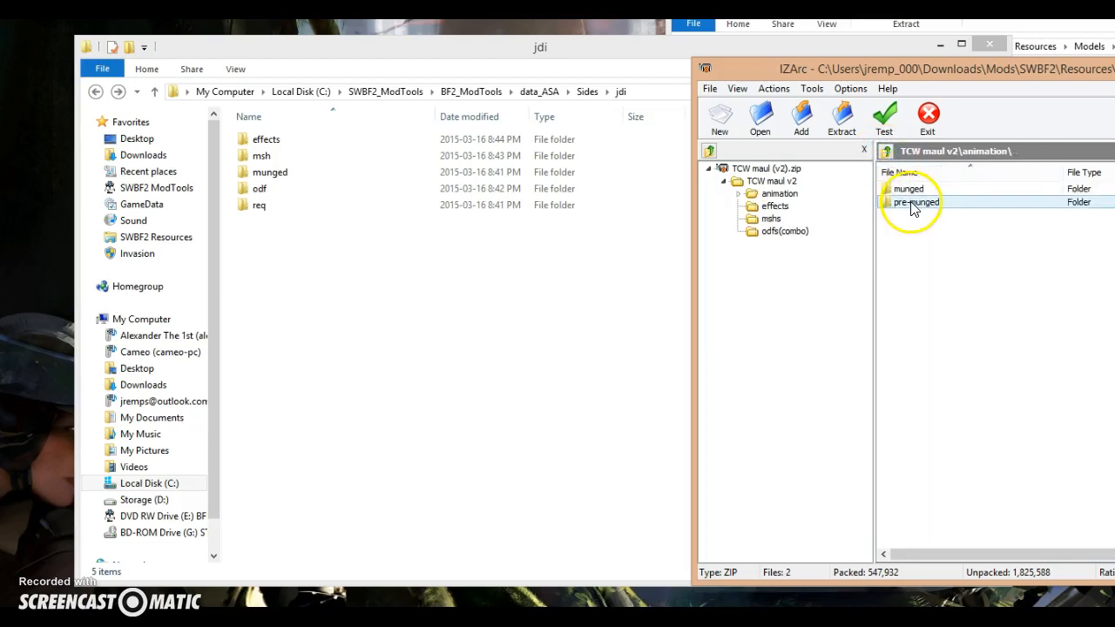
double_click(913, 209)
click(885, 151)
Step: Extract the tcwmaul .anims, .zaabin and .zafbin files from the archive's munged folder into jdi's munged folder and check them there
double_click(915, 188)
drag(944, 235, 274, 173)
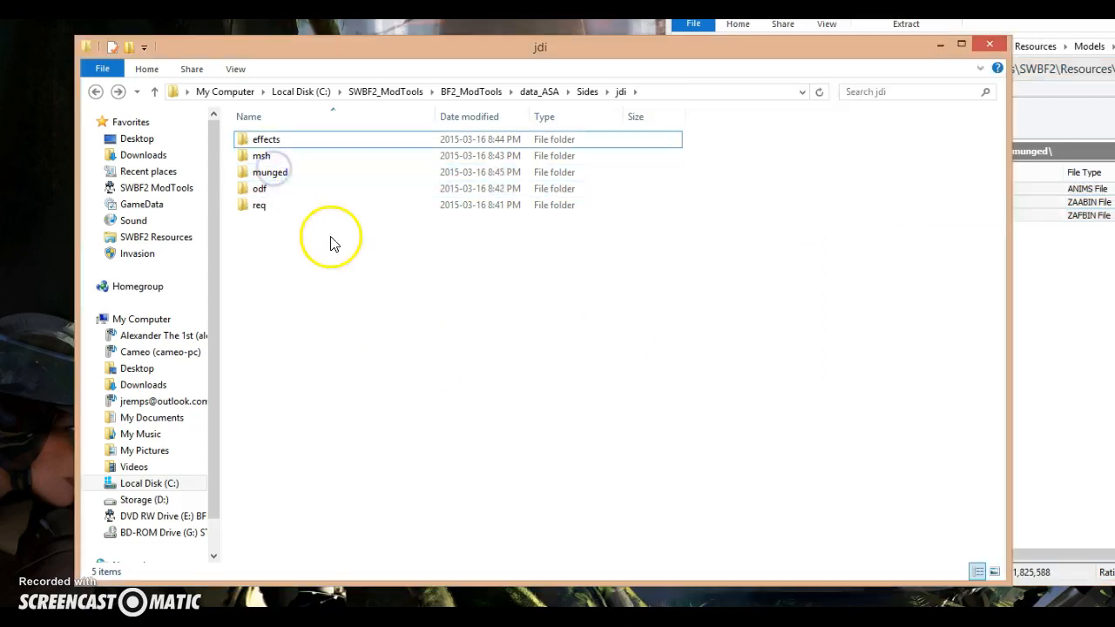
double_click(297, 176)
key(BackSpace)
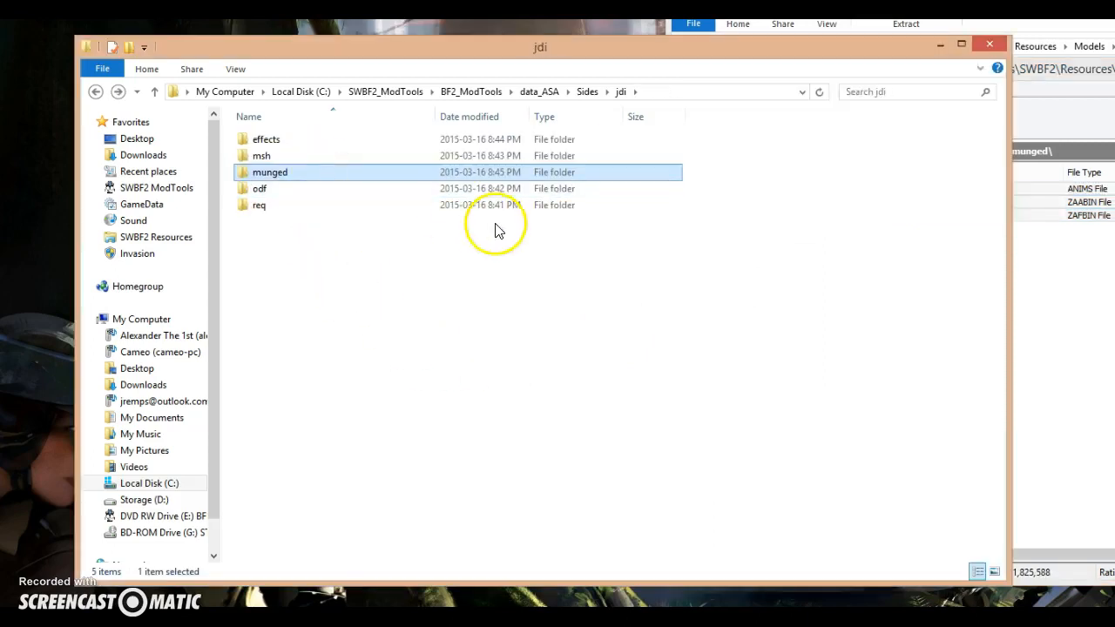
double_click(288, 174)
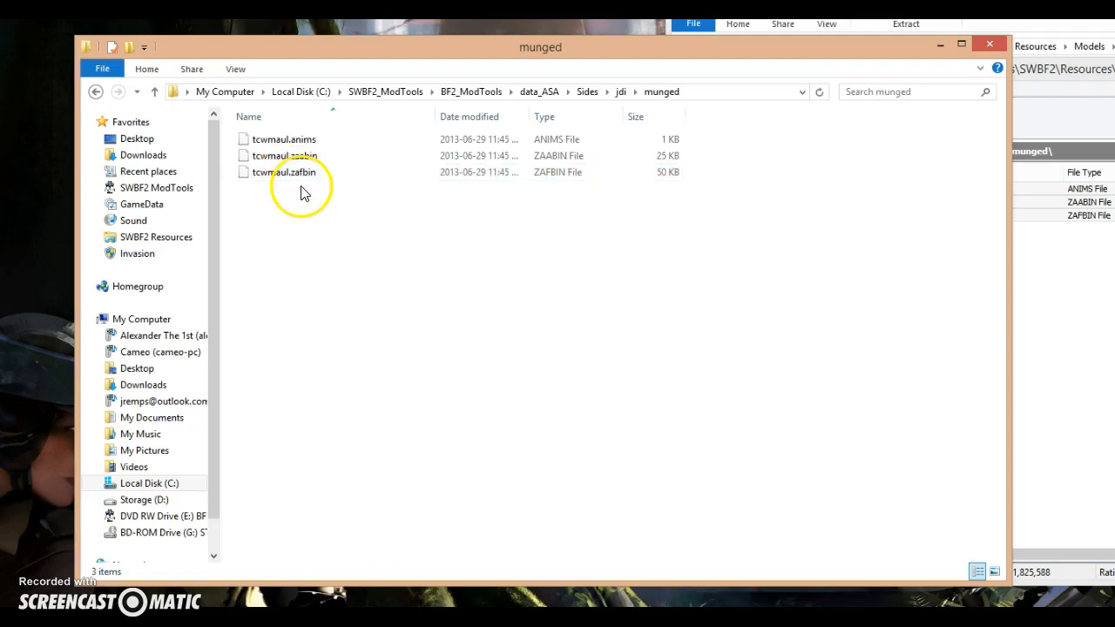
key(BackSpace)
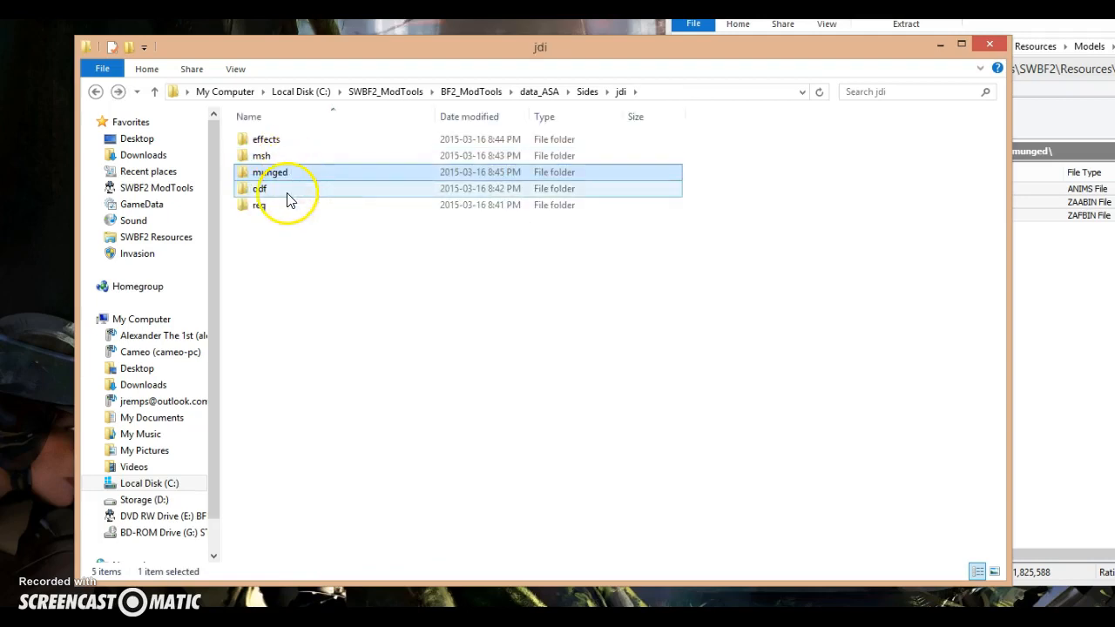
Step: Check the AnimationName entry in jdi's cis_hero_TCWdhmaul.odf, close the file and return to the jdi folder
double_click(277, 188)
double_click(301, 141)
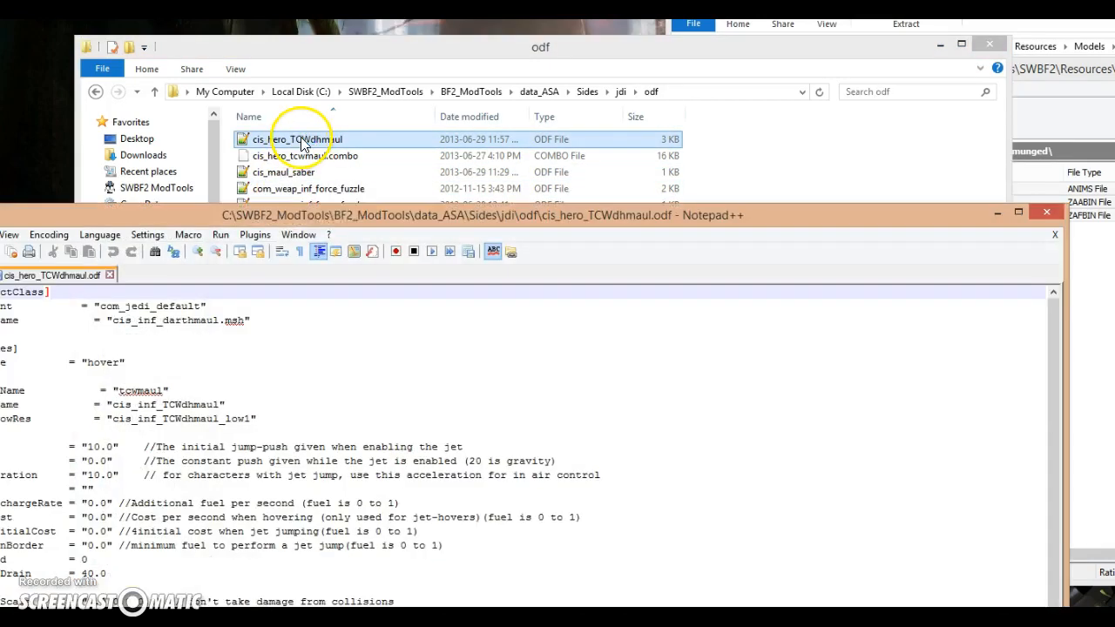
drag(316, 220, 623, 35)
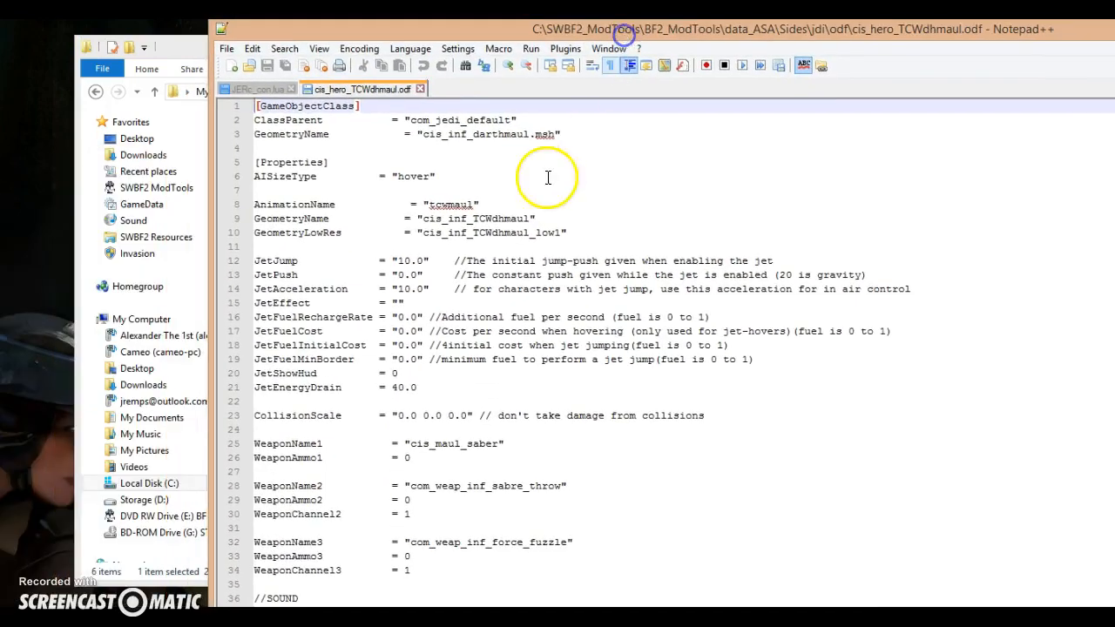
drag(481, 205, 272, 205)
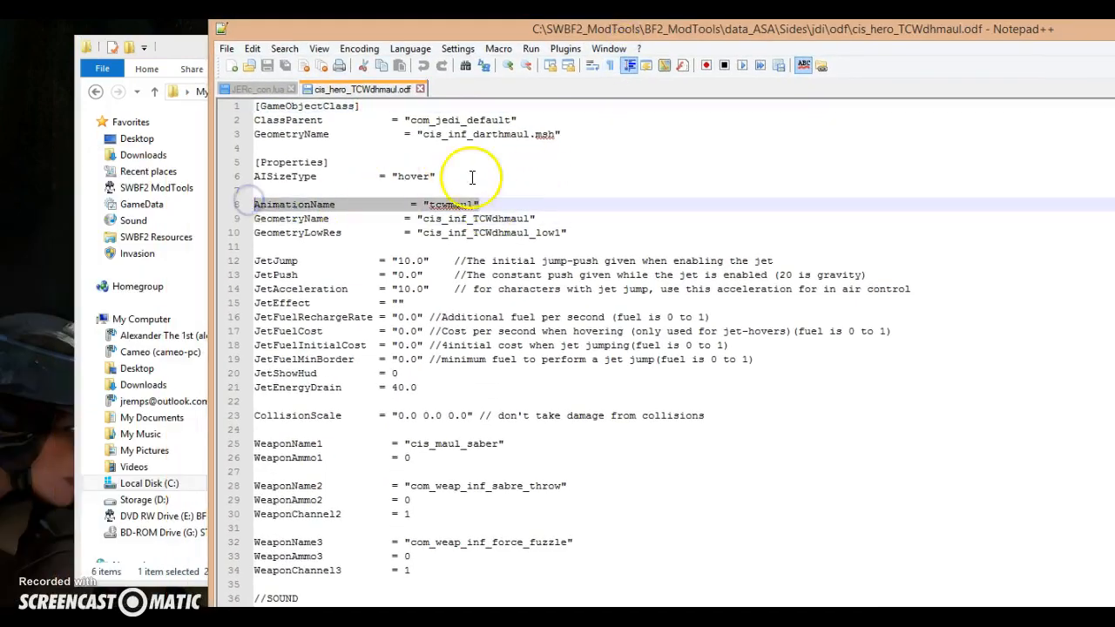
click(485, 206)
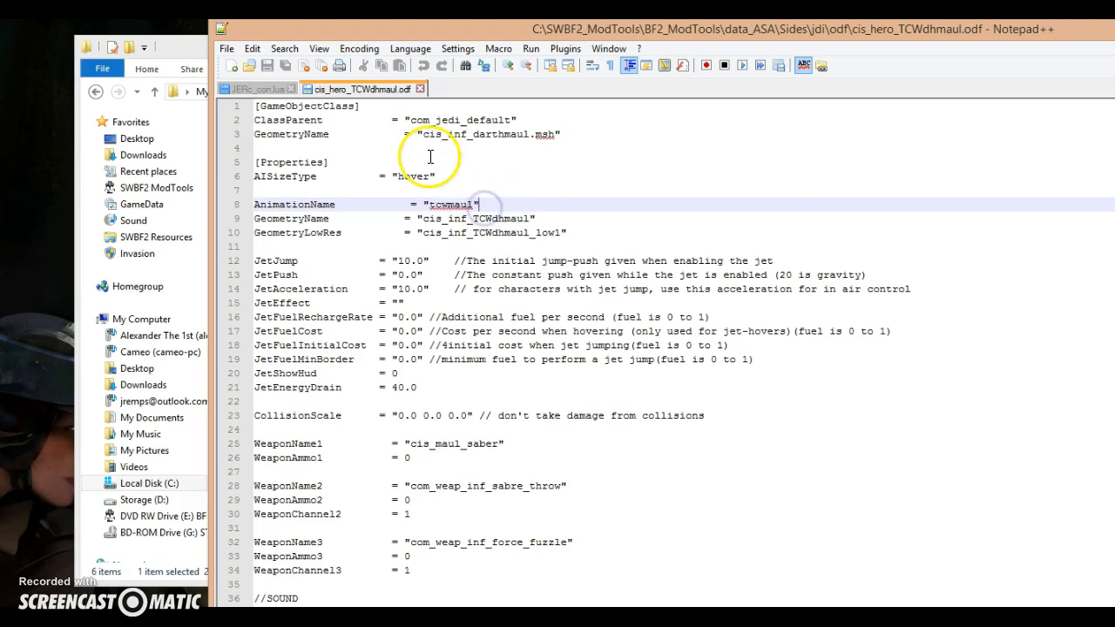
middle_click(396, 93)
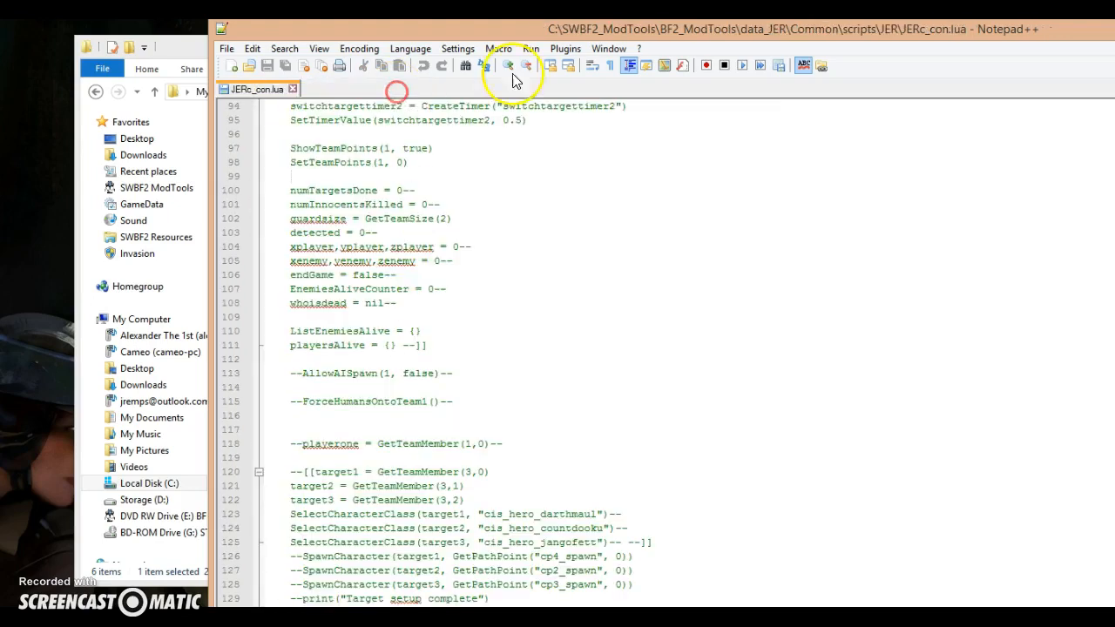
drag(691, 32, 486, 620)
click(468, 388)
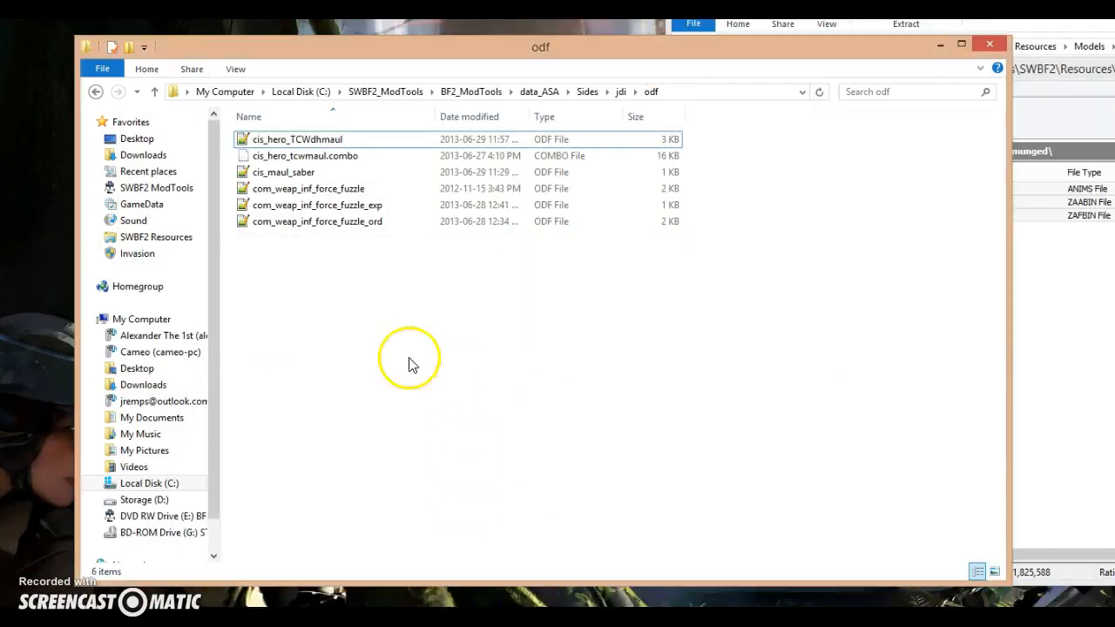
key(alt+Left)
click(381, 295)
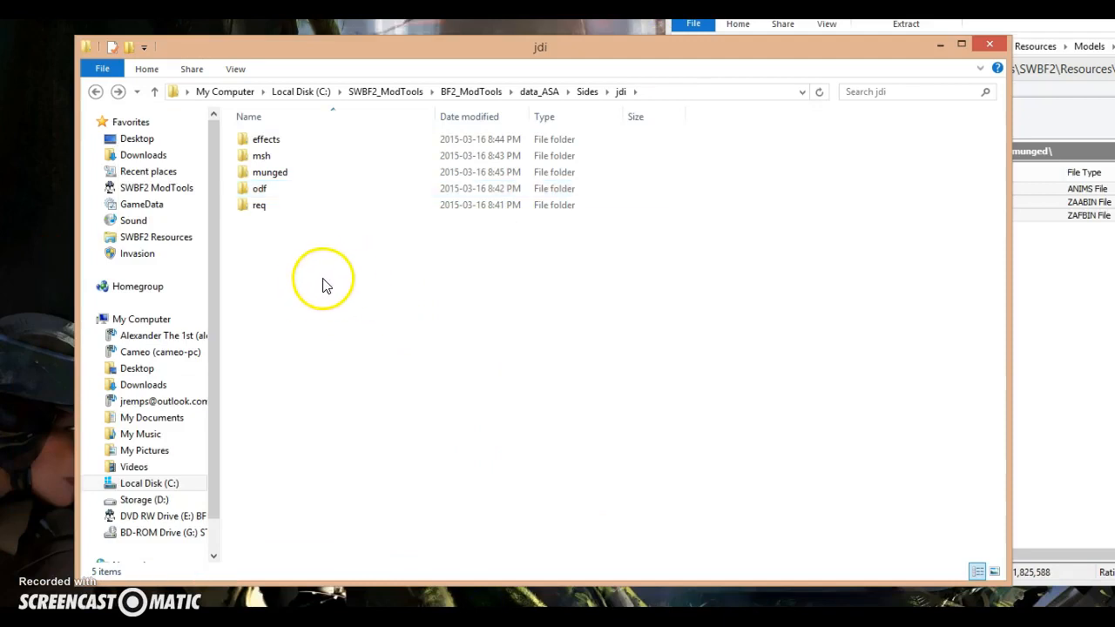
Step: Check jdi's req folder, and copy the tur_bldg_beam REQ file from the tur side's req folder
double_click(264, 207)
key(alt+Left)
click(552, 311)
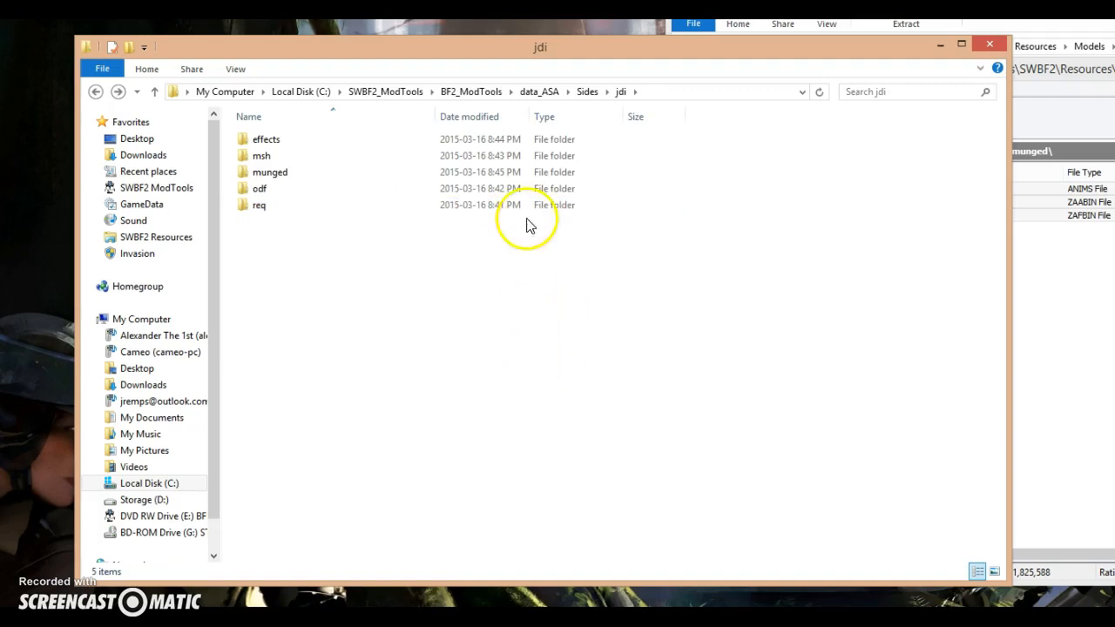
click(592, 92)
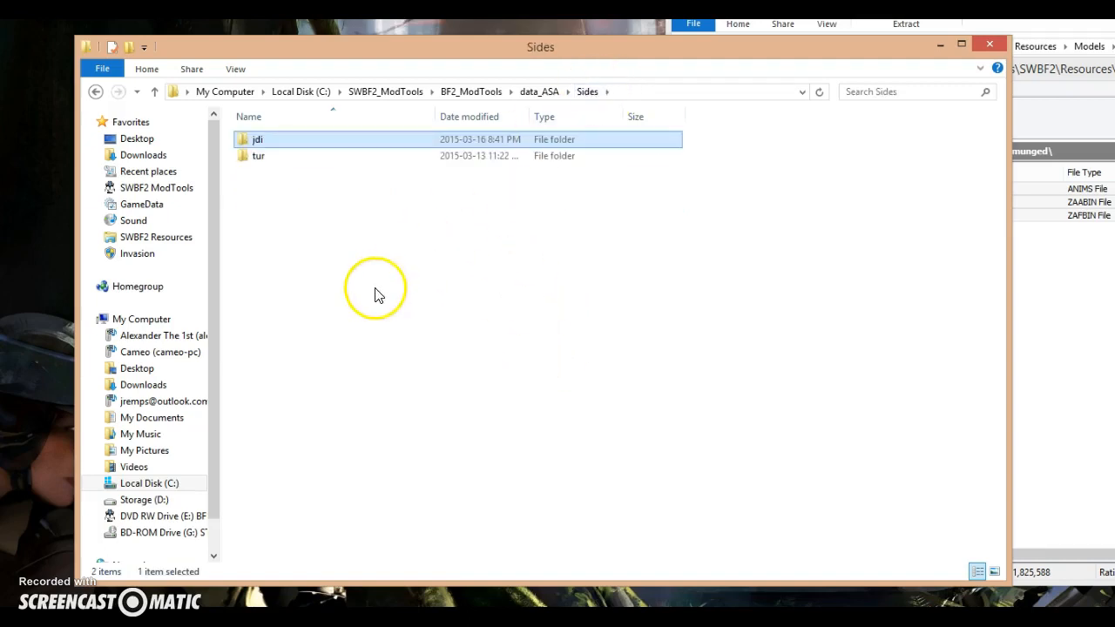
double_click(259, 157)
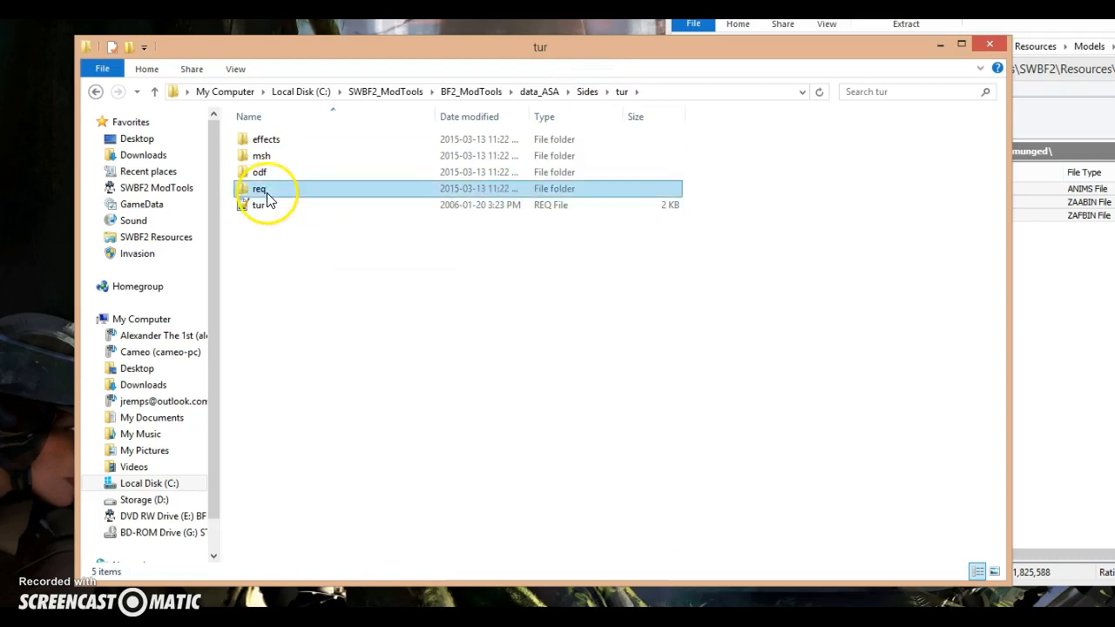
double_click(266, 192)
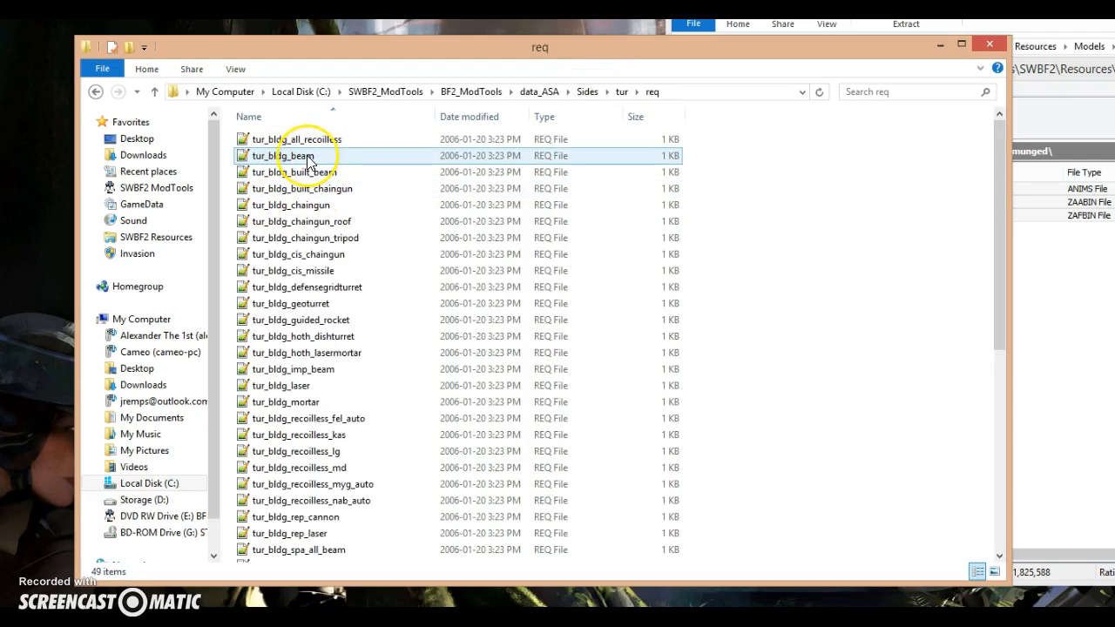
click(309, 163)
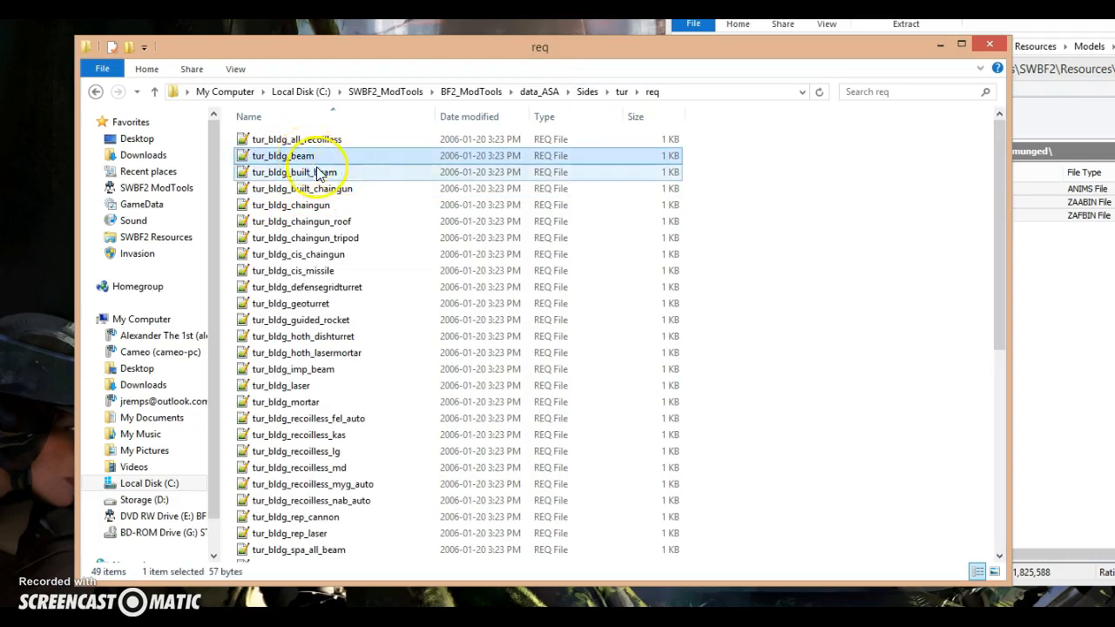
Step: Paste the copied REQ file into jdi's req folder and rename it cis_hero_TCWdhmaul
key(BackSpace)
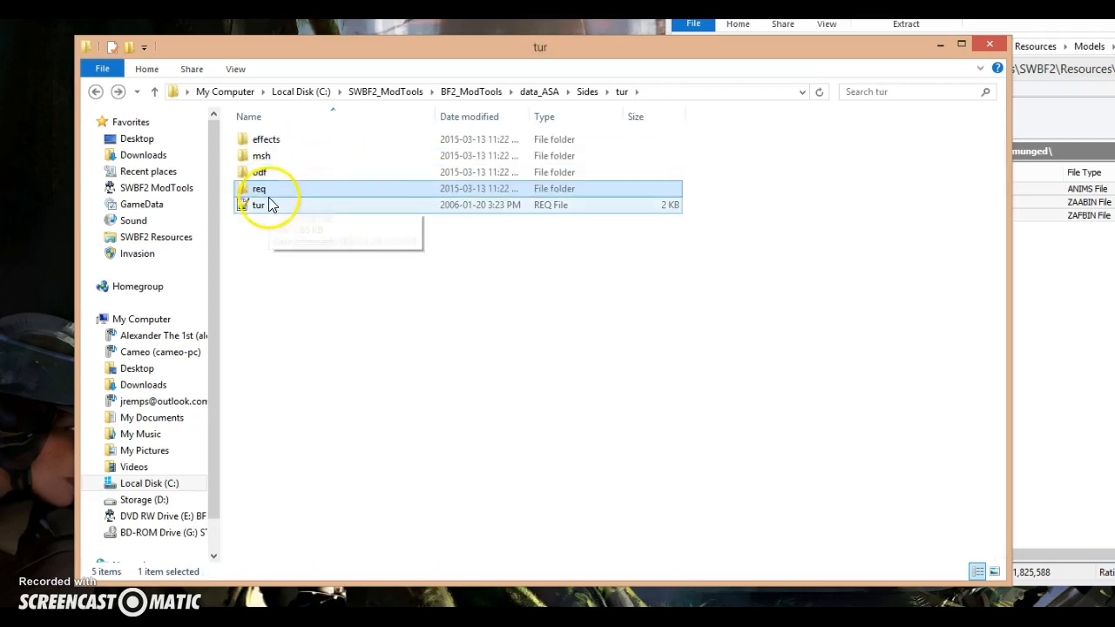
key(BackSpace)
double_click(261, 140)
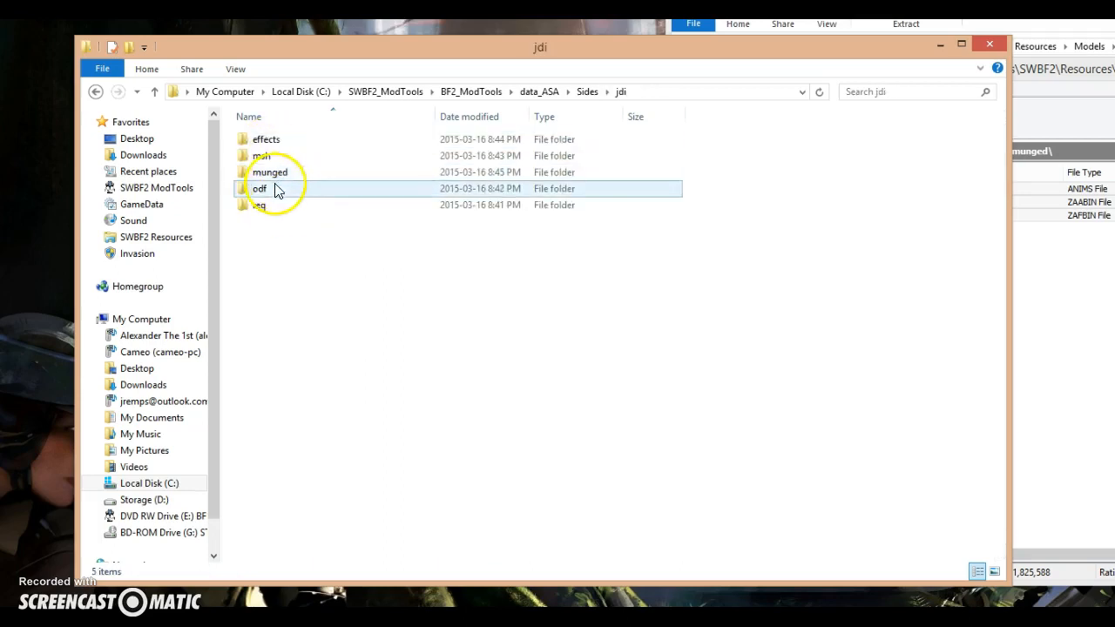
double_click(273, 204)
key(ctrl+v)
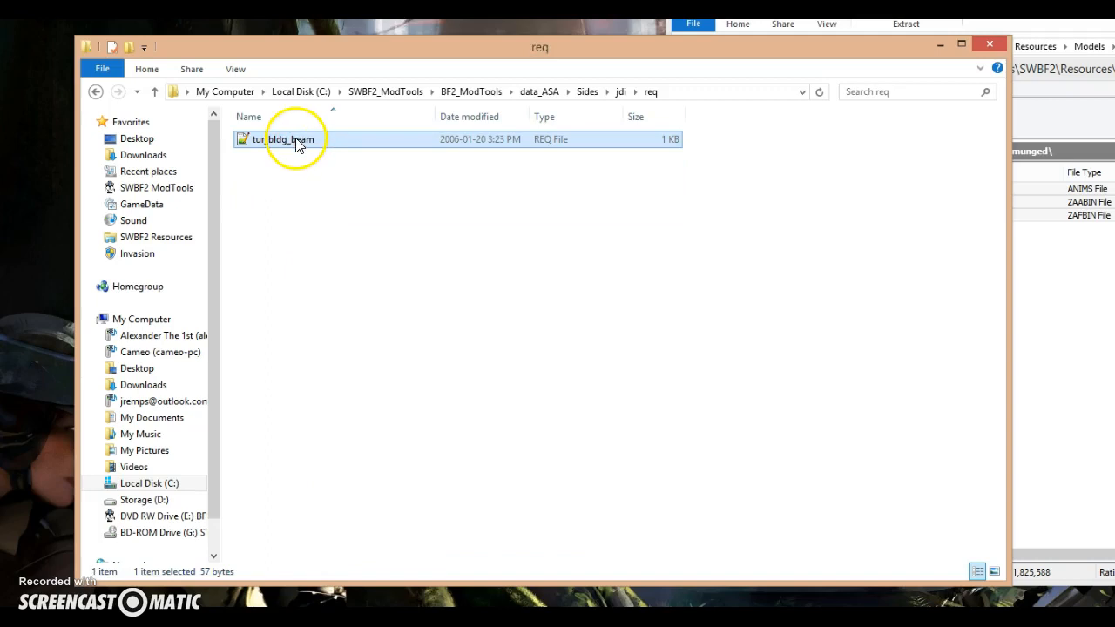
click(296, 142)
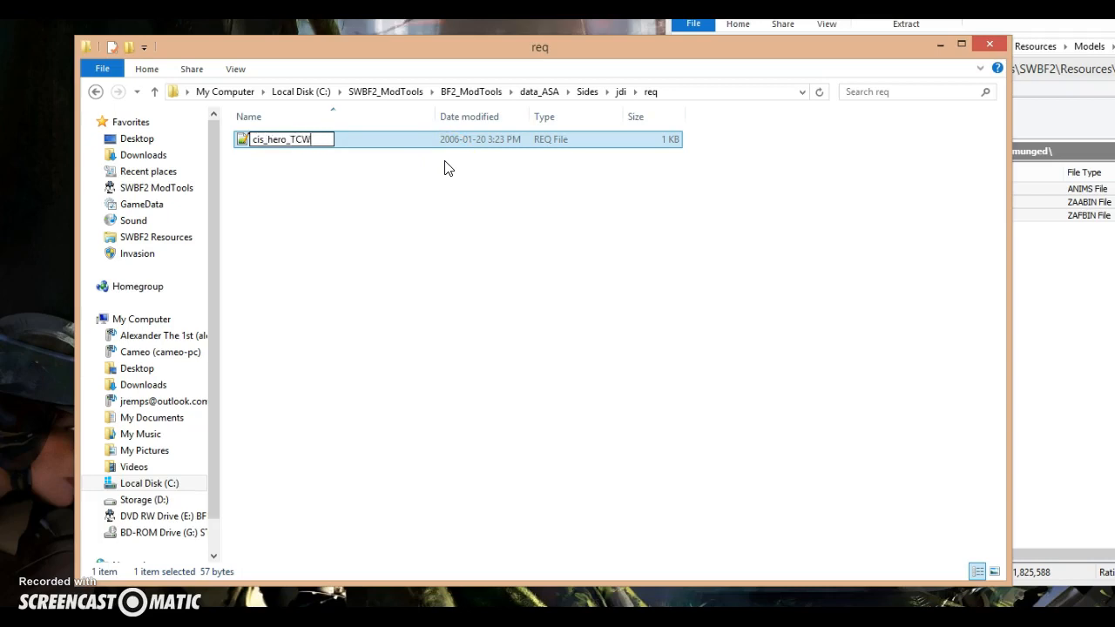
key(Return)
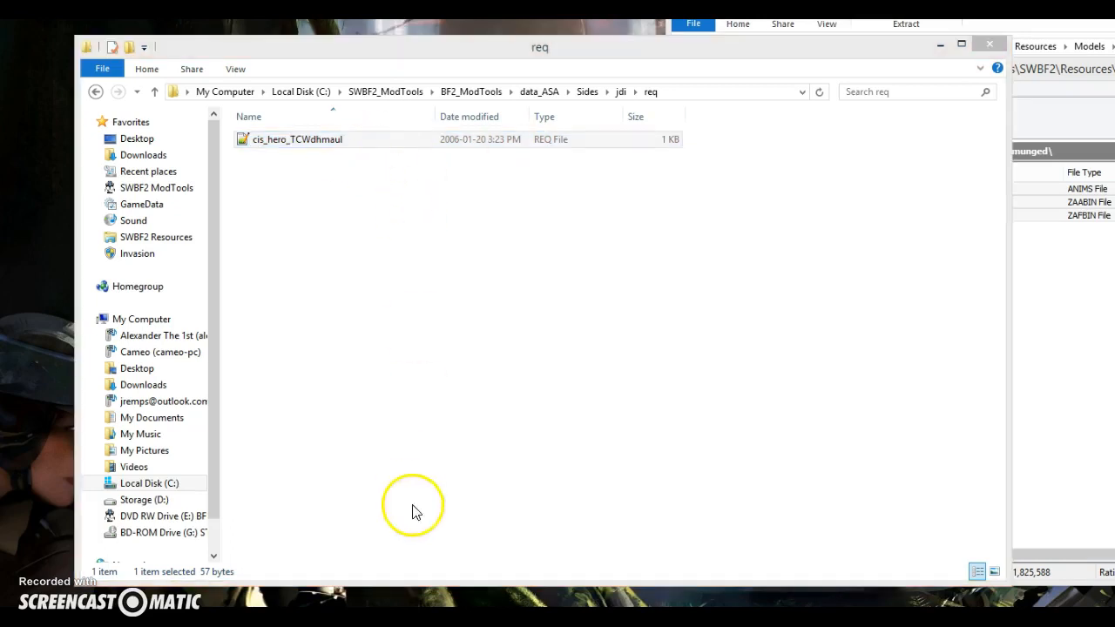
Step: In jdi's cis_hero_TCWdhmaul.req, replace the class name tur_bldg_beam with cis_hero_TCWdhmaul, save and close the file
drag(557, 271, 678, 235)
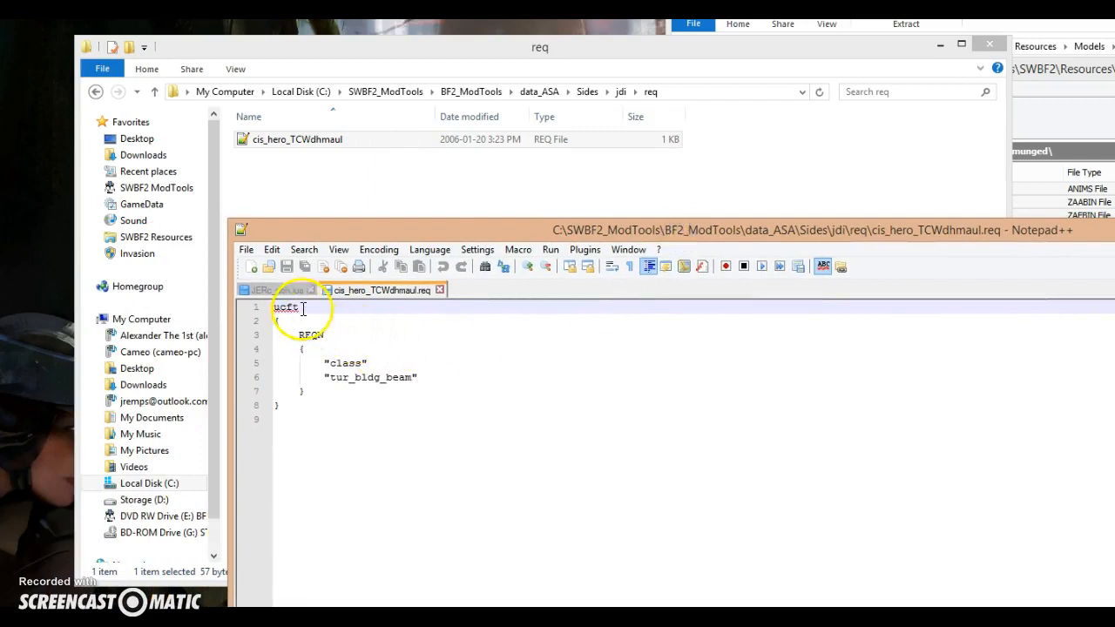
click(380, 378)
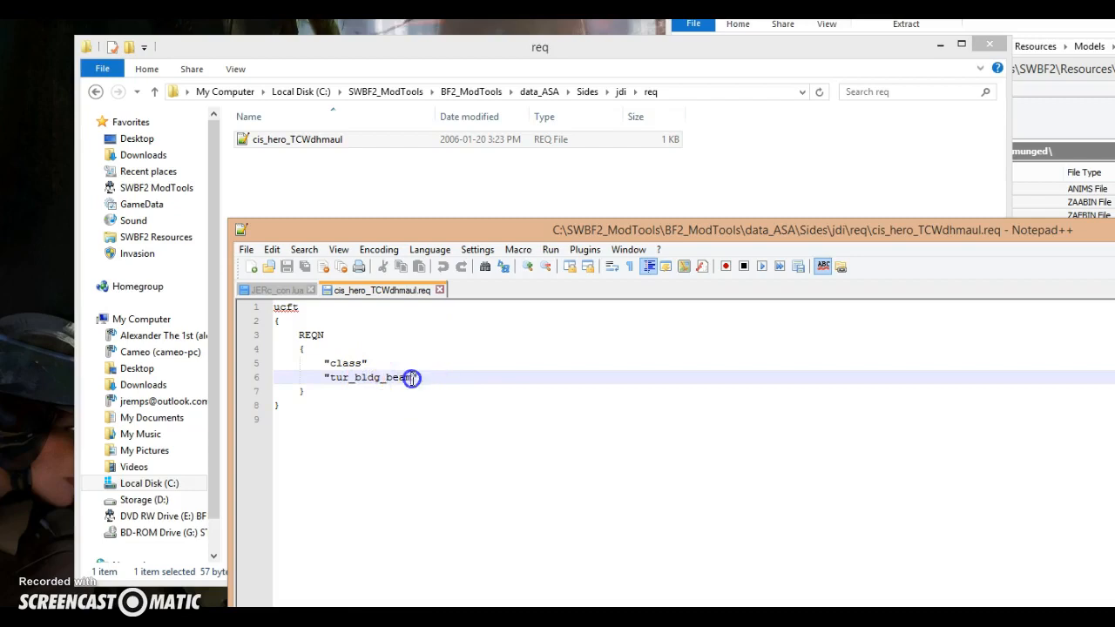
double_click(336, 362)
click(364, 377)
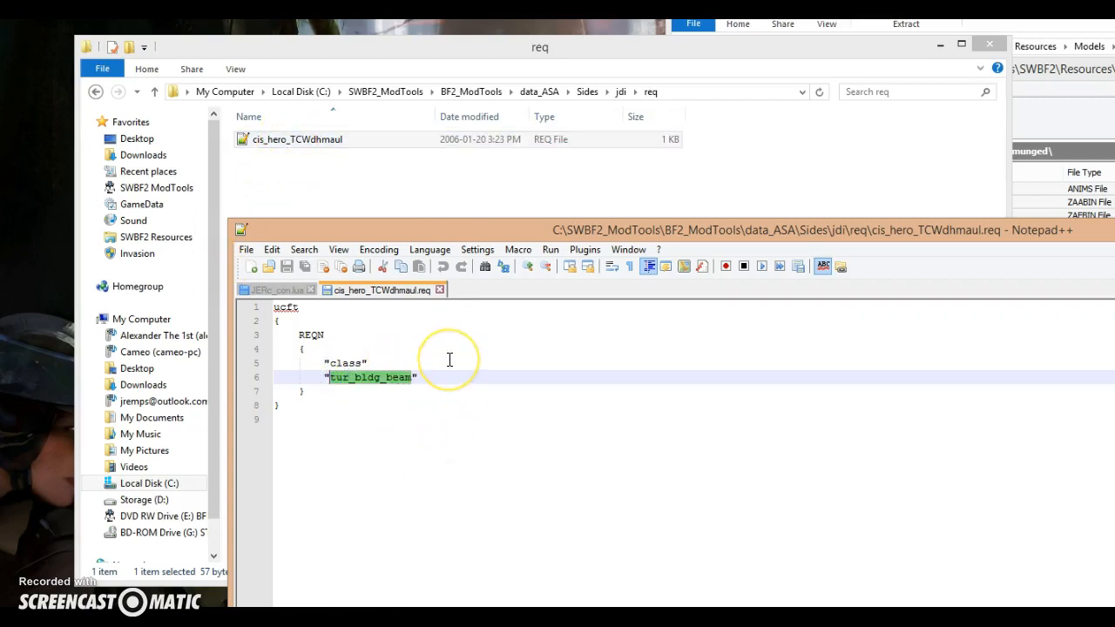
text(cis_hero_TCWdhmaul)
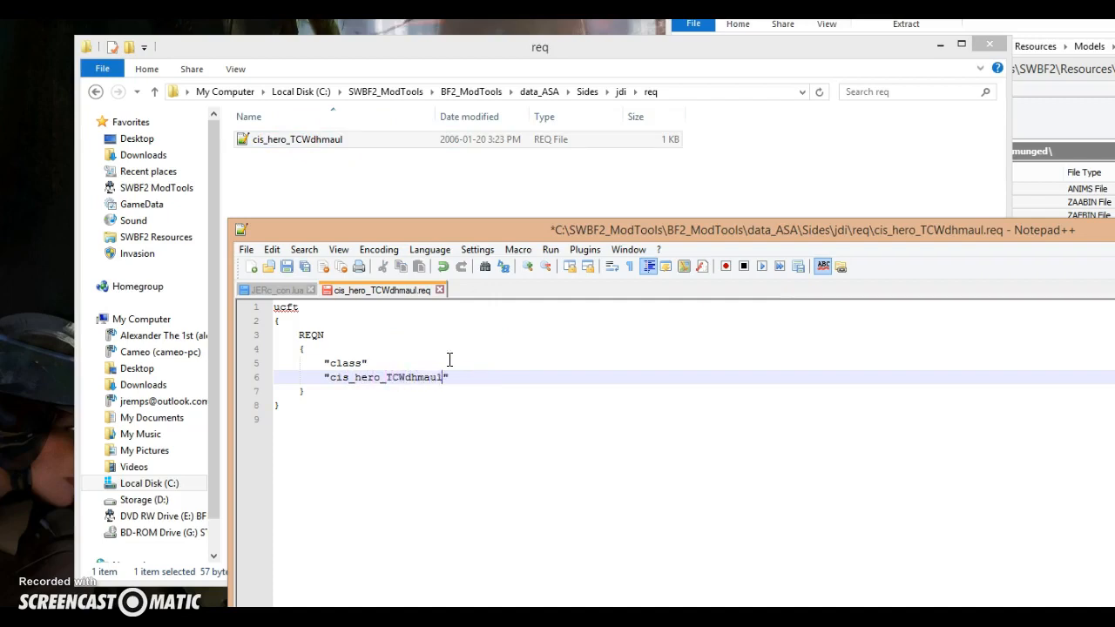
key(ctrl+s)
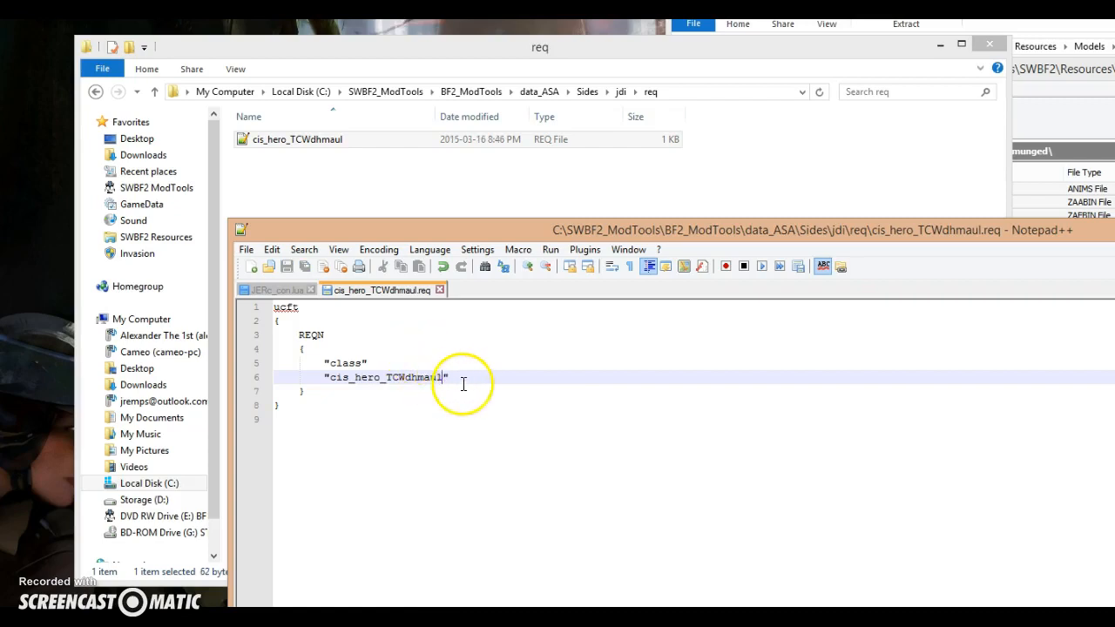
click(402, 290)
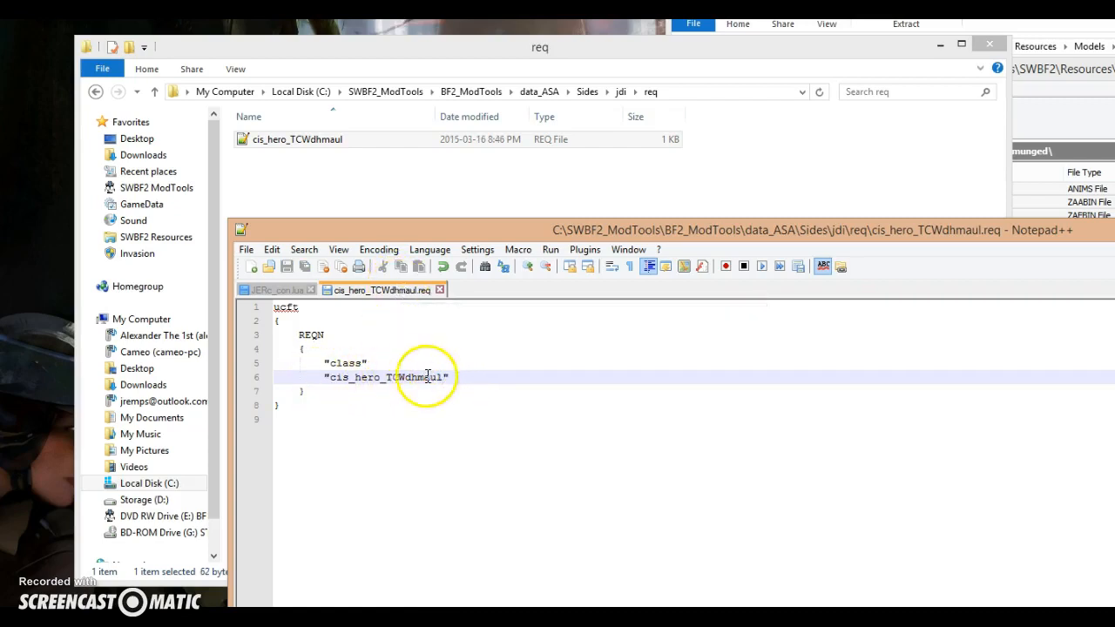
middle_click(391, 294)
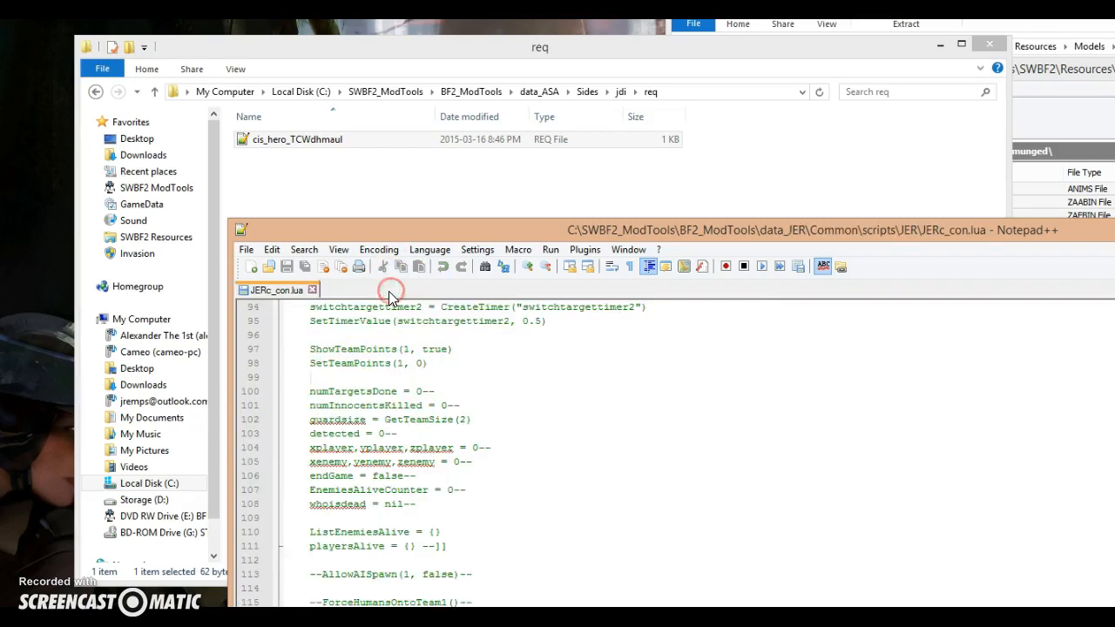
Step: Copy the tur REQ file from the tur side folder into the jdi side folder and rename it jdi
click(400, 173)
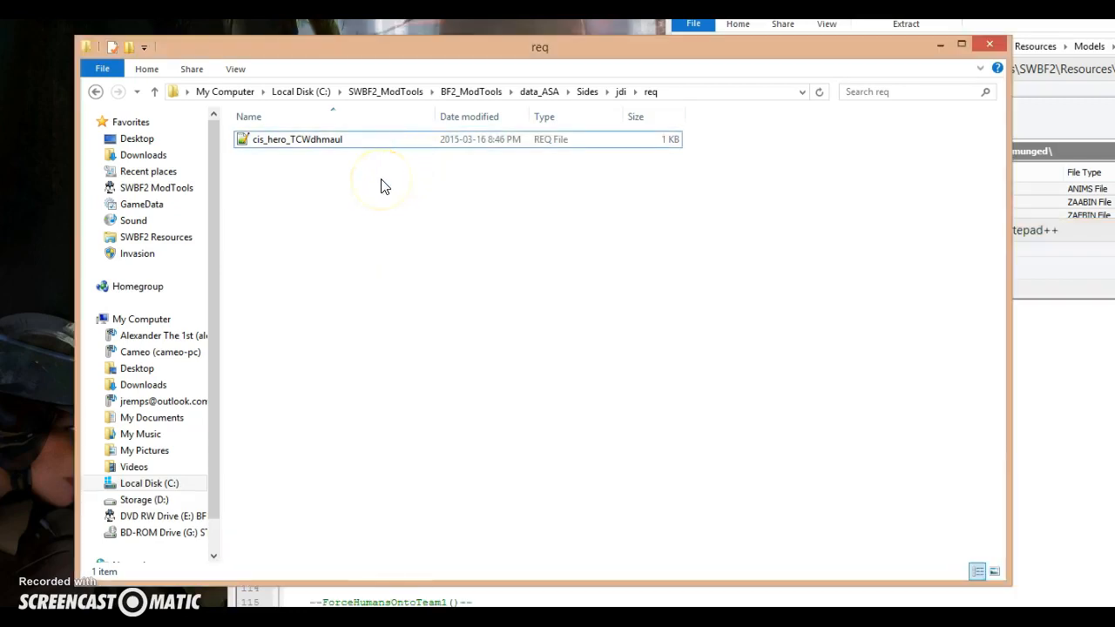
key(alt+Left)
click(361, 256)
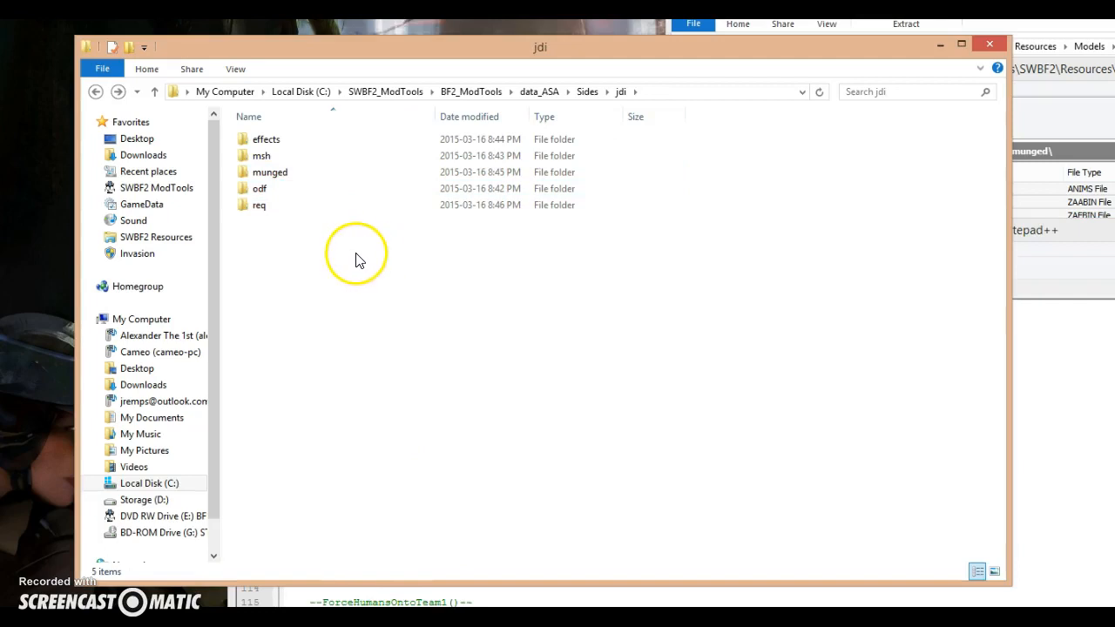
key(alt+Left)
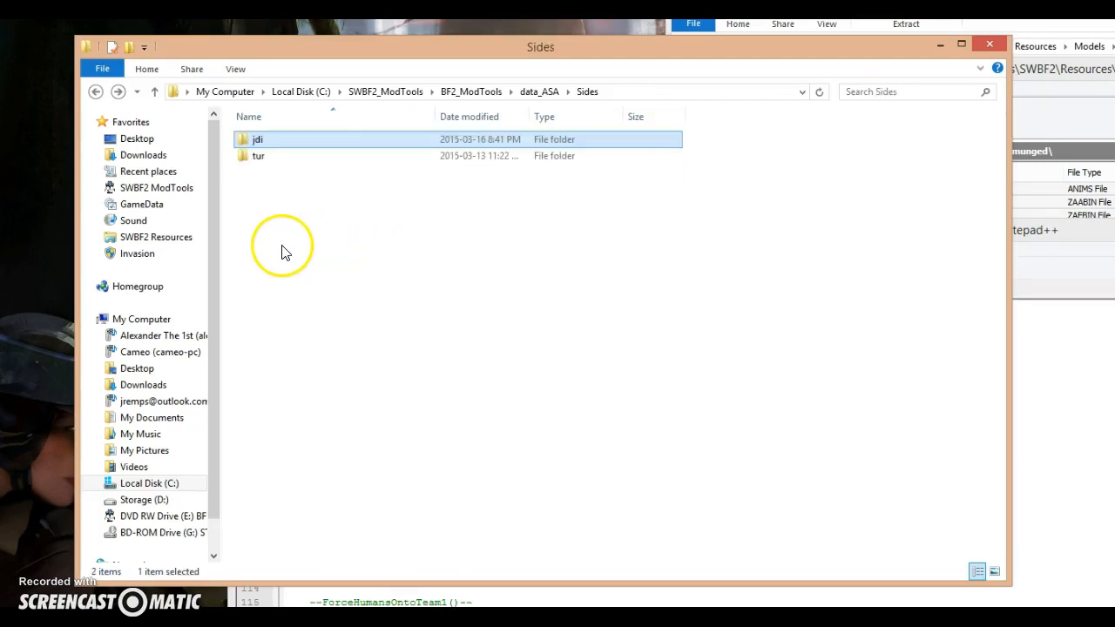
double_click(263, 156)
click(260, 206)
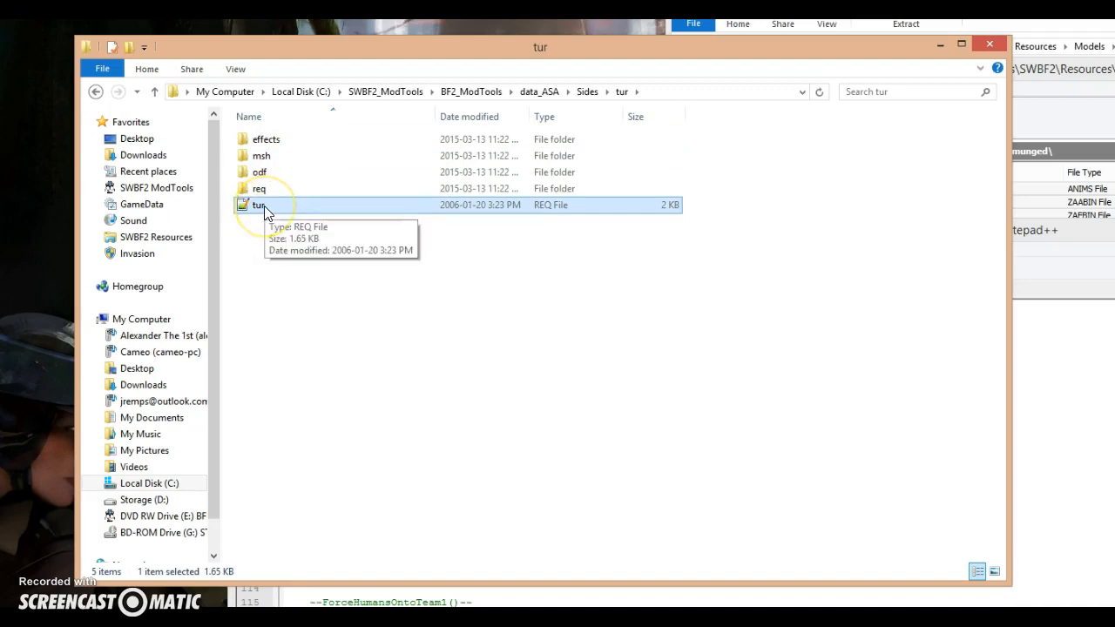
key(alt+Left)
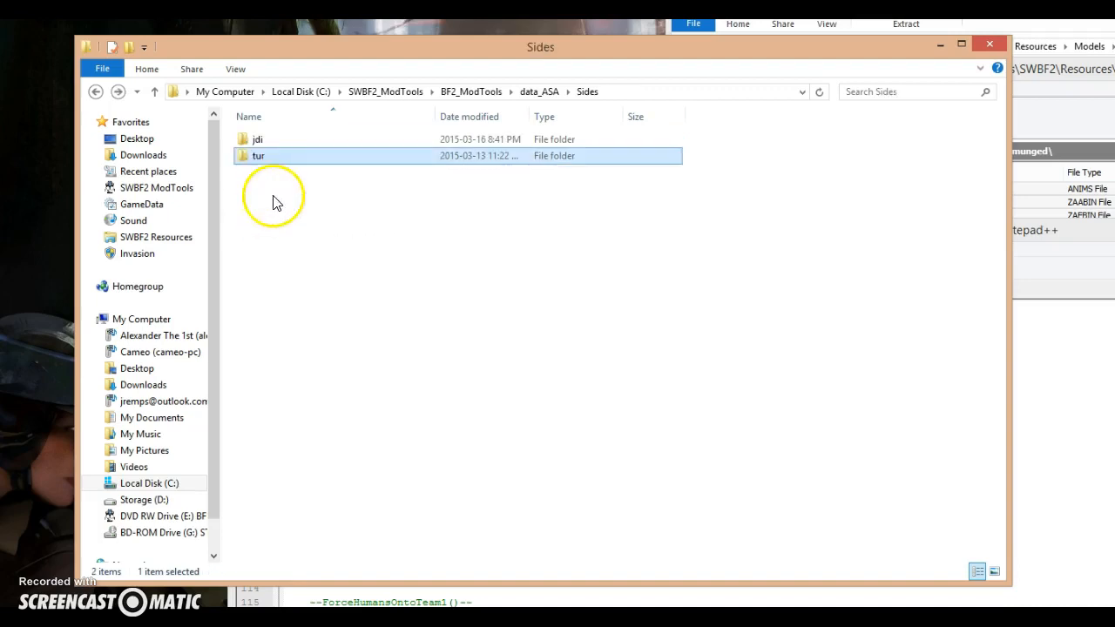
double_click(266, 142)
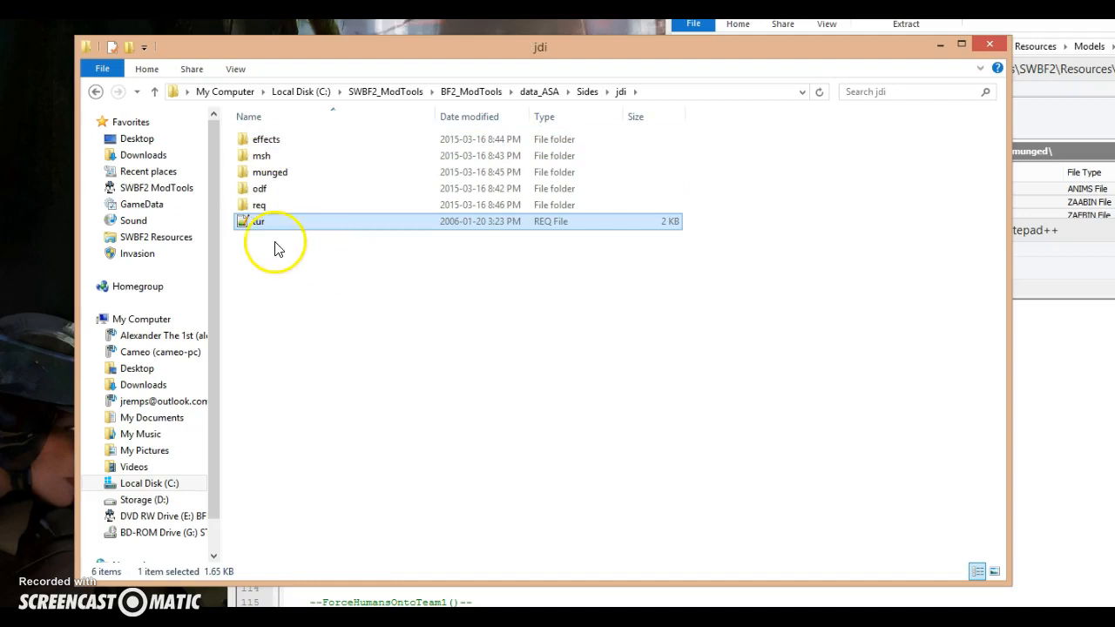
click(258, 223)
Step: Reduce jdi.req to one REQN block with "lvl" and the single entry "cis_hero_TCWdhmaul", and save it
double_click(265, 221)
drag(536, 232, 401, 0)
scroll(418, 279, down, 4)
scroll(418, 279, down, 2)
drag(418, 558, 203, 102)
scroll(290, 286, up, 5)
key(Delete)
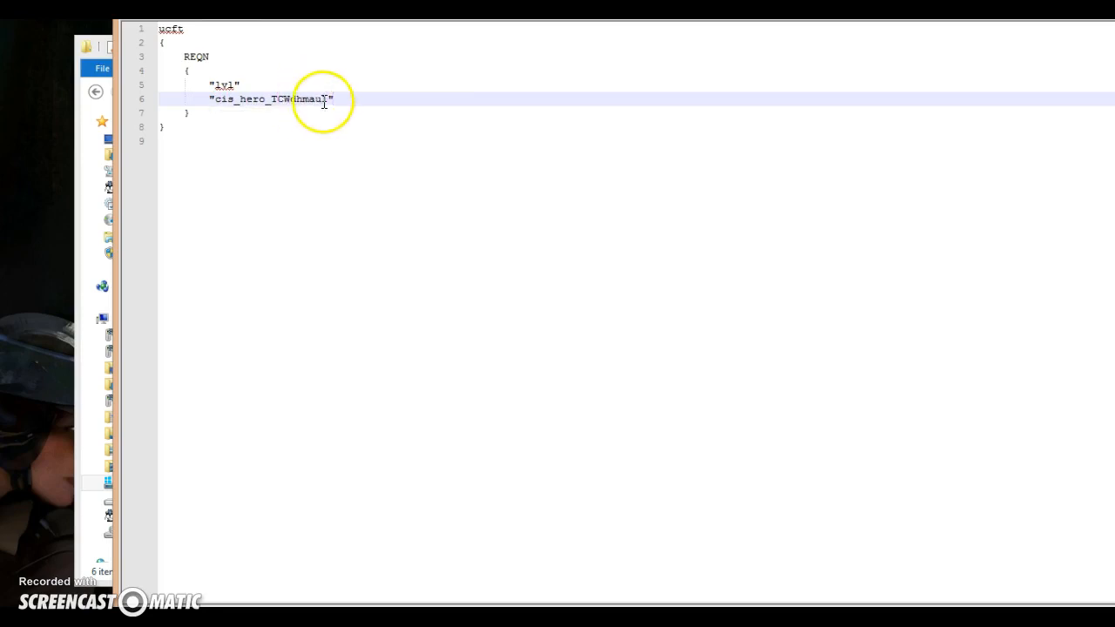
Step: Compare the cis_hero_TCWdhmaul entry in jdi.req with the file names in jdi's req and odf folders
drag(380, 0, 630, 169)
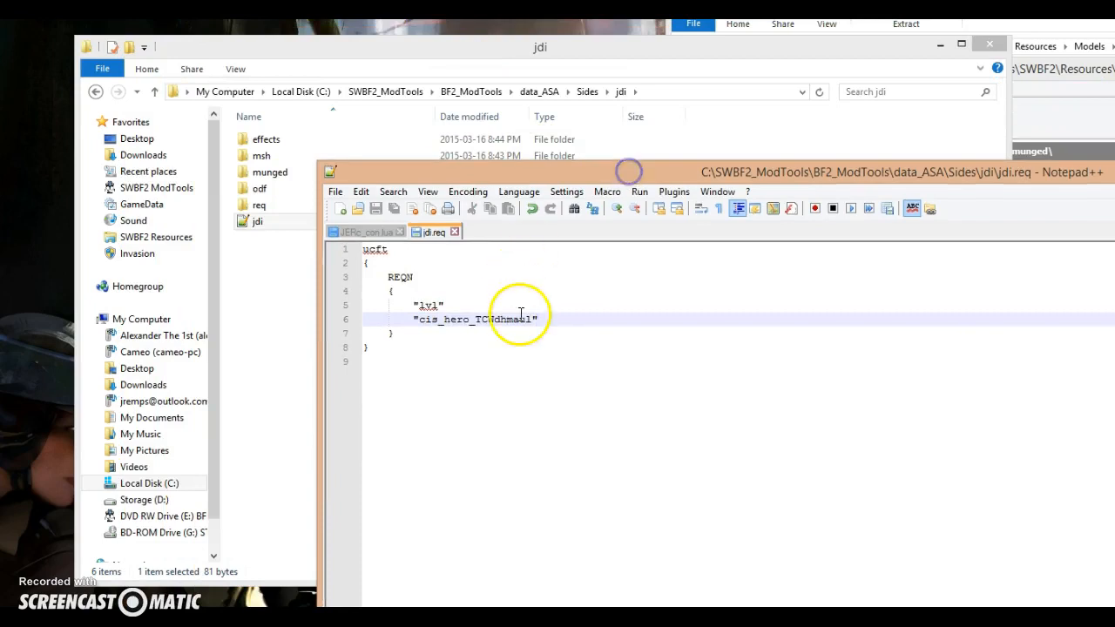
drag(546, 320, 463, 325)
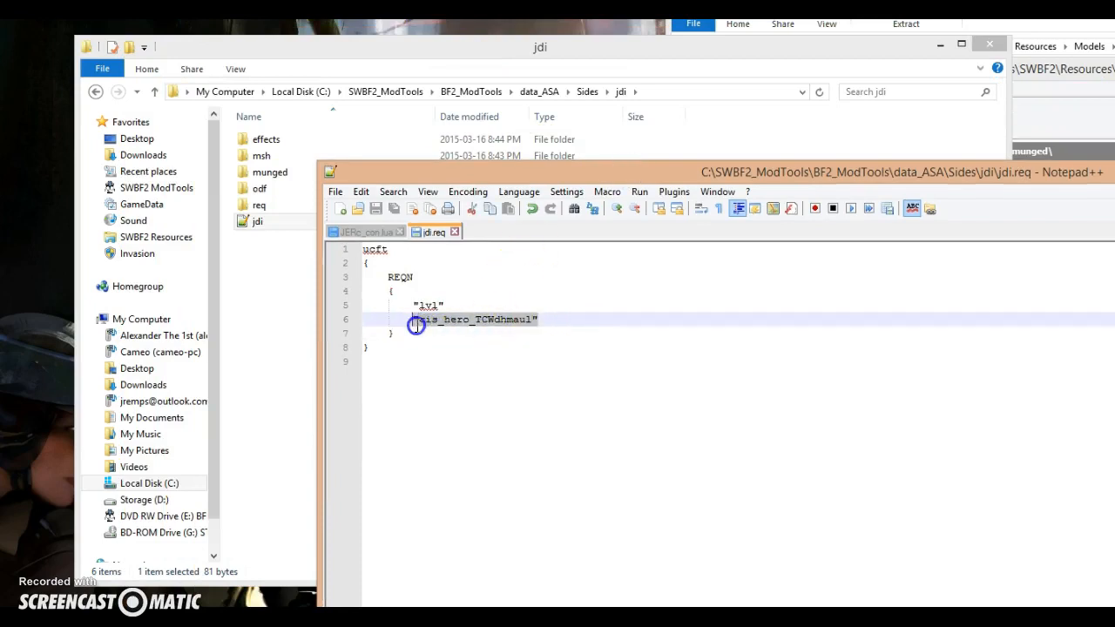
double_click(263, 209)
click(277, 142)
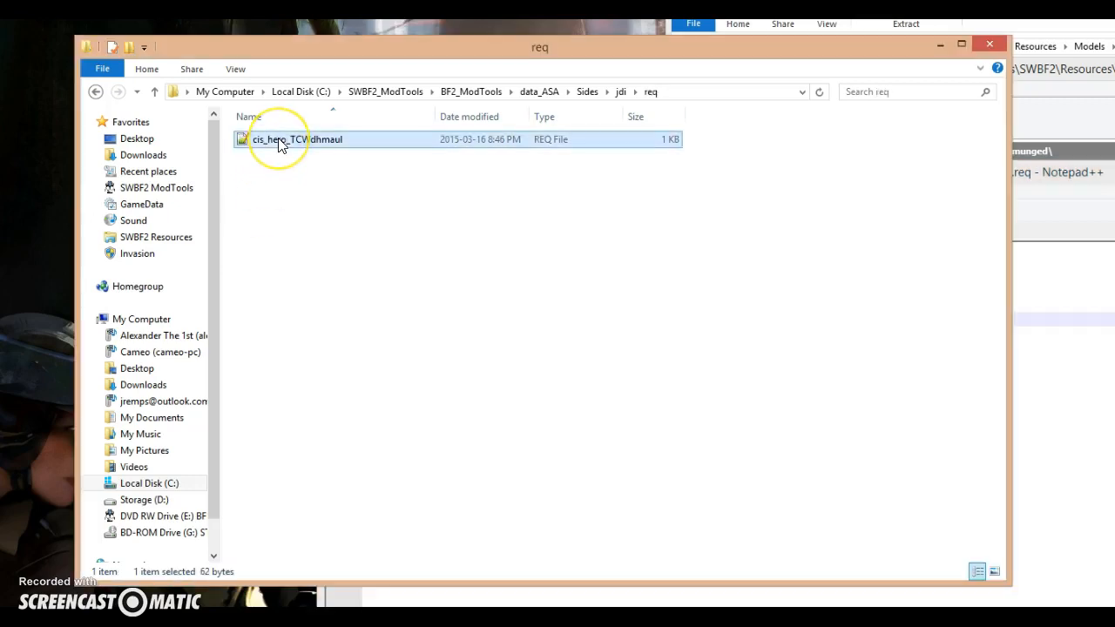
click(291, 203)
key(alt+Left)
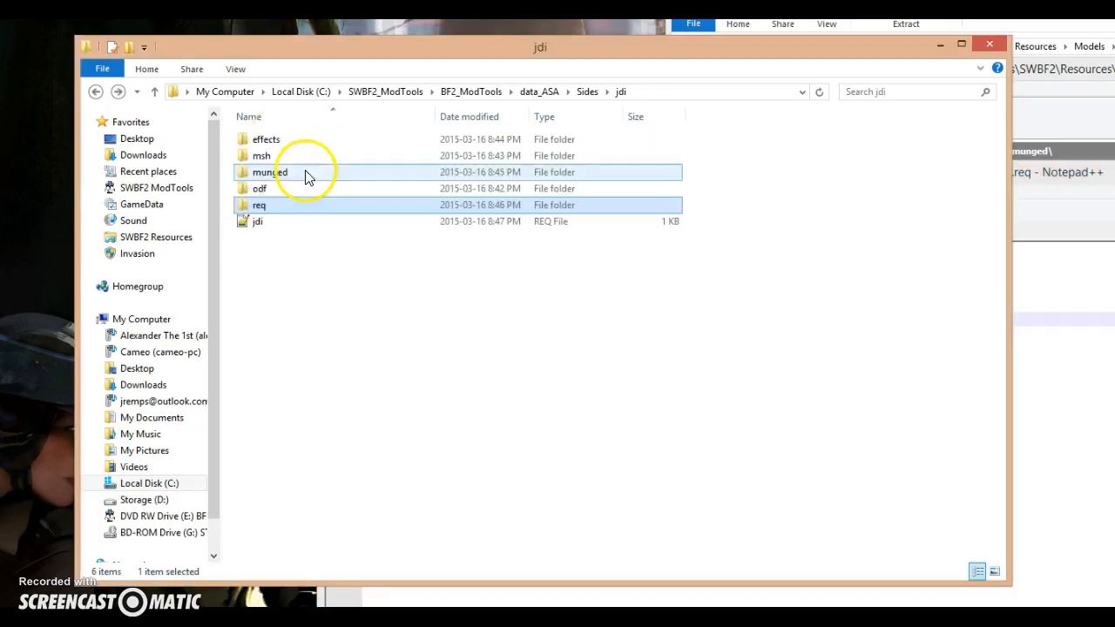
double_click(266, 189)
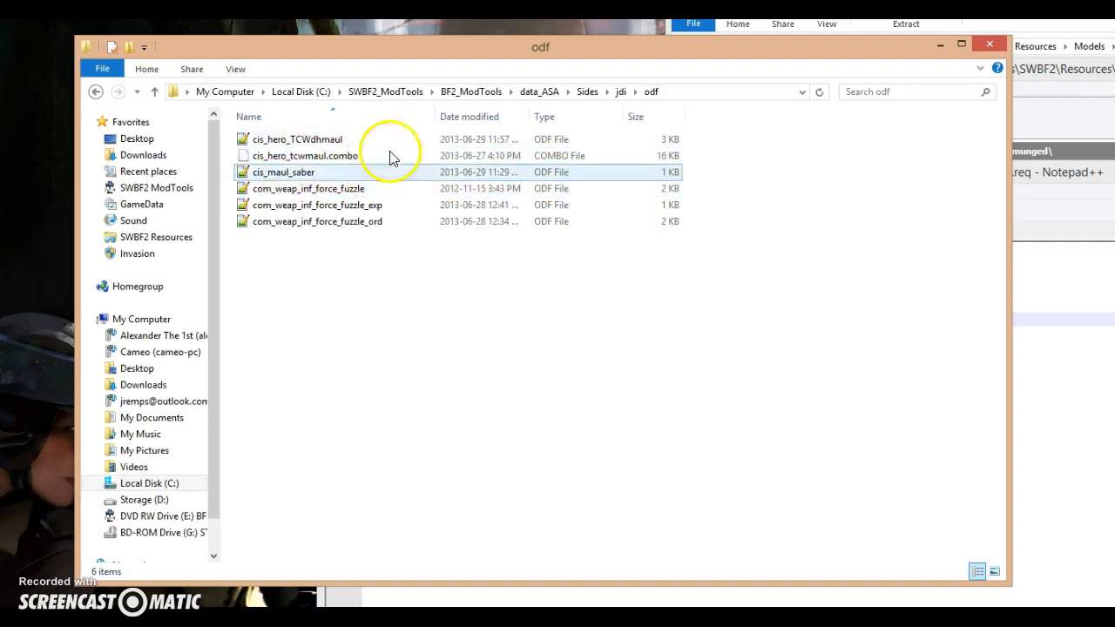
key(alt+Left)
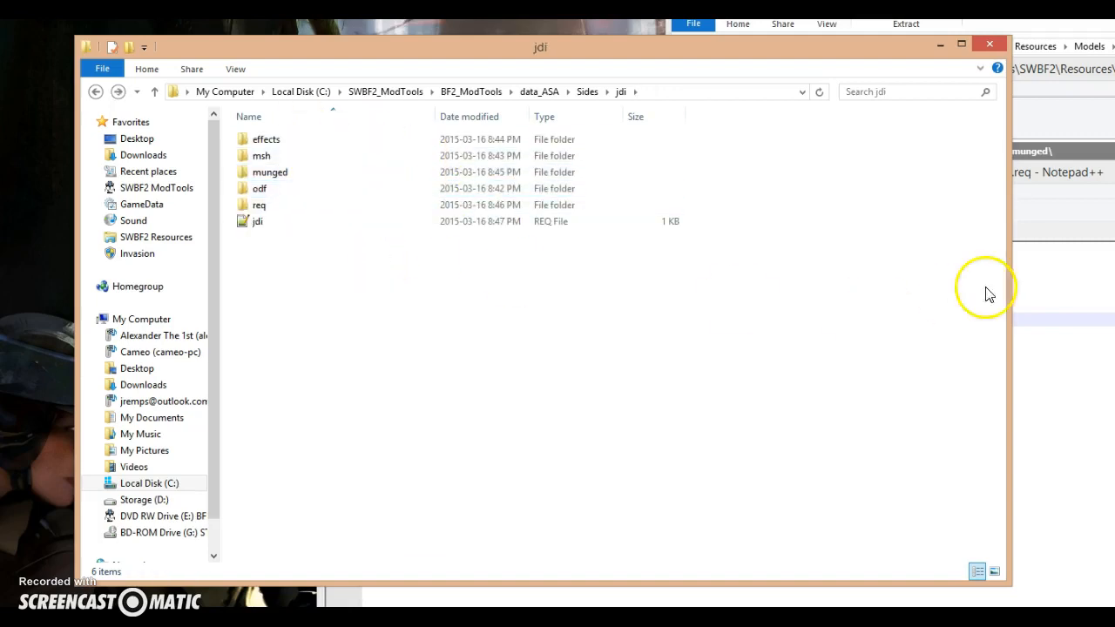
Step: Close jdi.req and review the contents of the jdi side folder
click(1029, 265)
drag(832, 161, 813, 83)
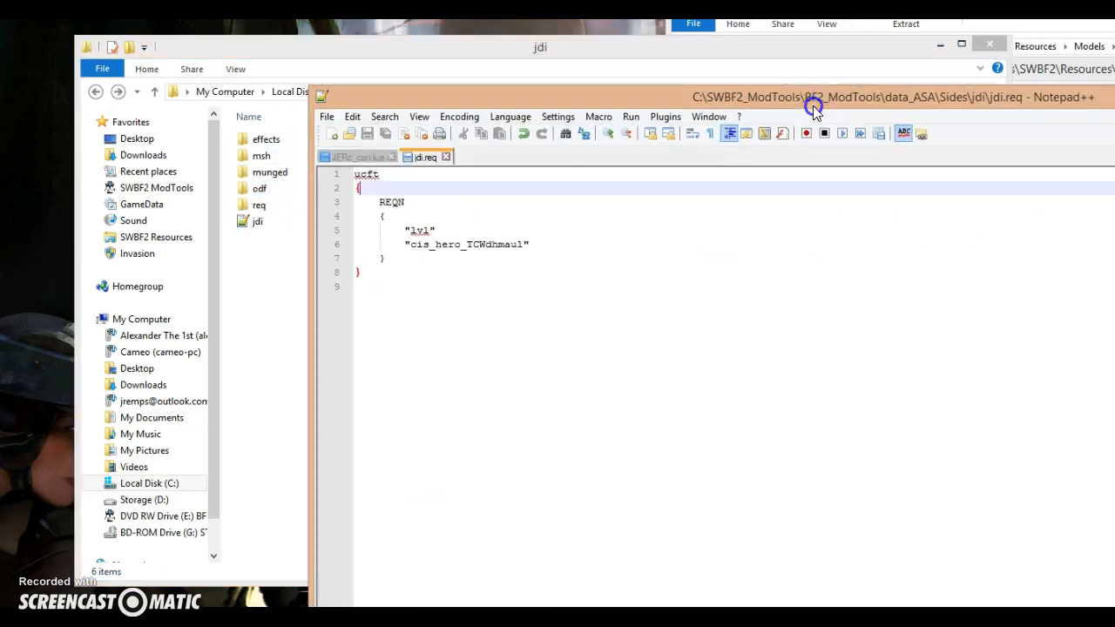
click(434, 153)
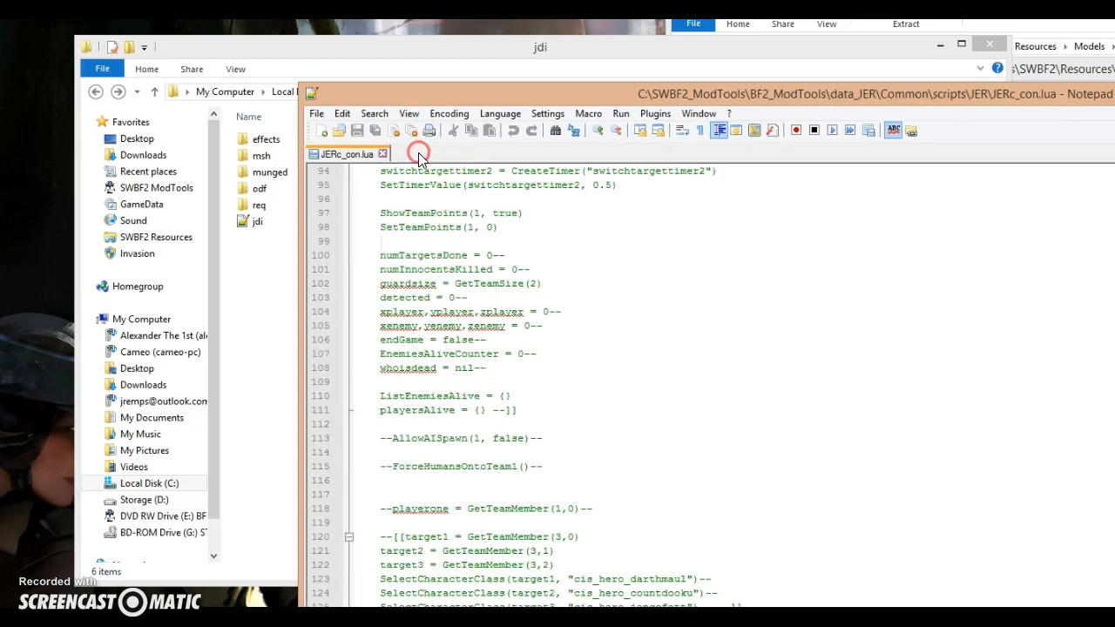
click(292, 273)
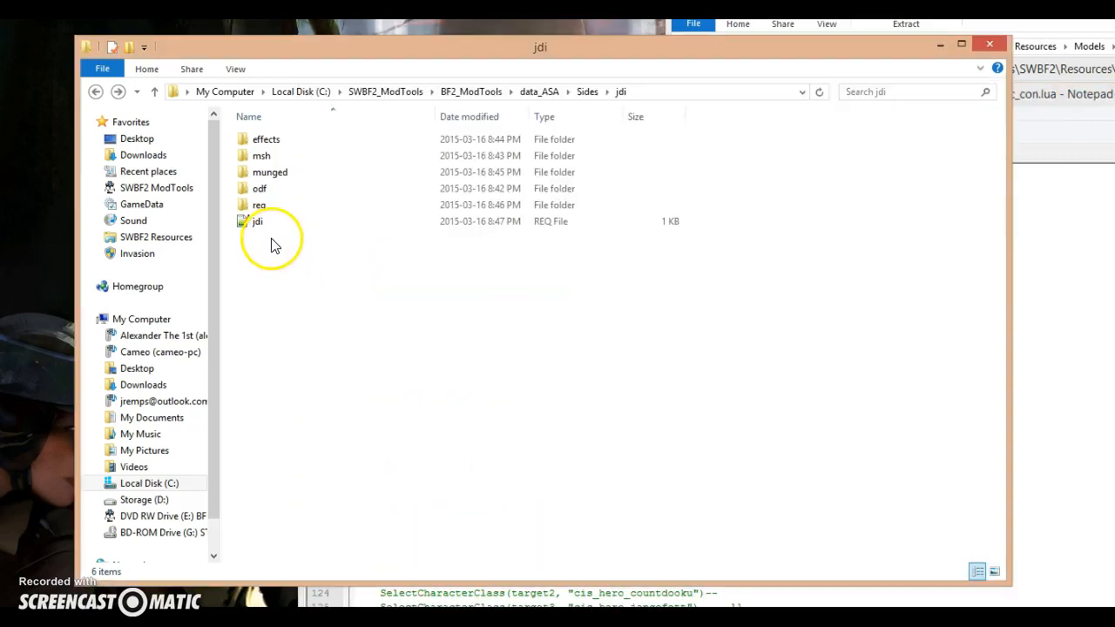
click(264, 207)
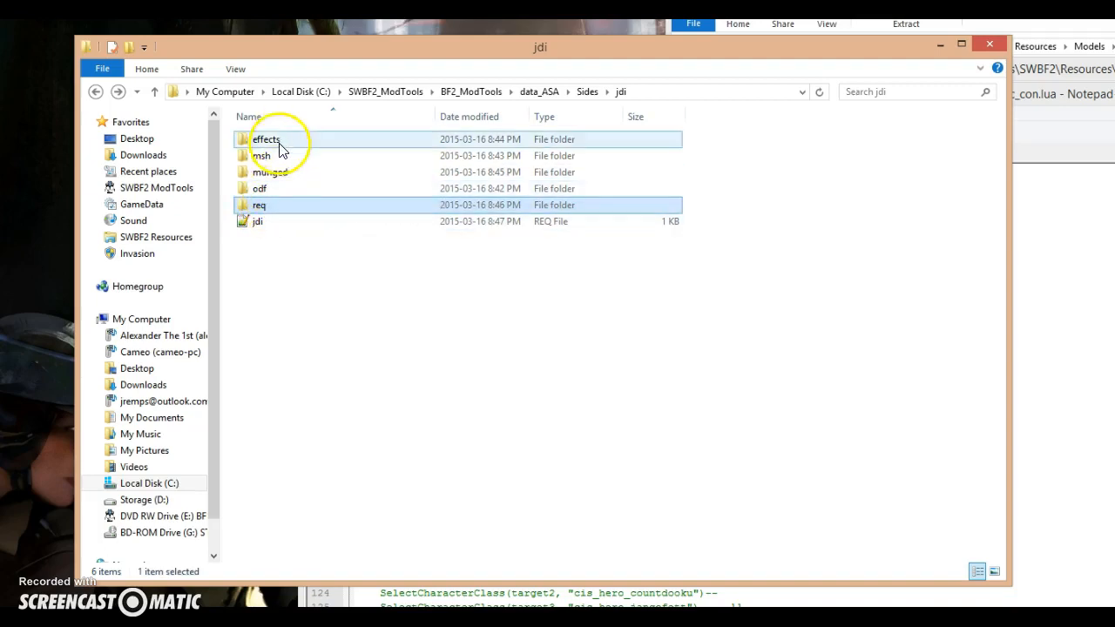
click(286, 229)
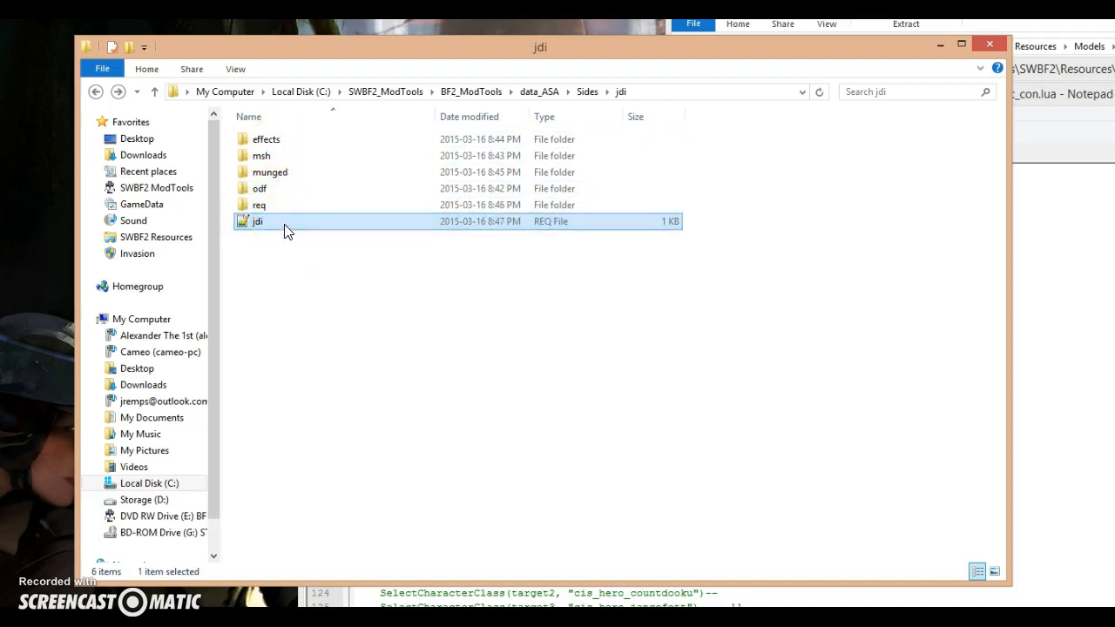
click(462, 371)
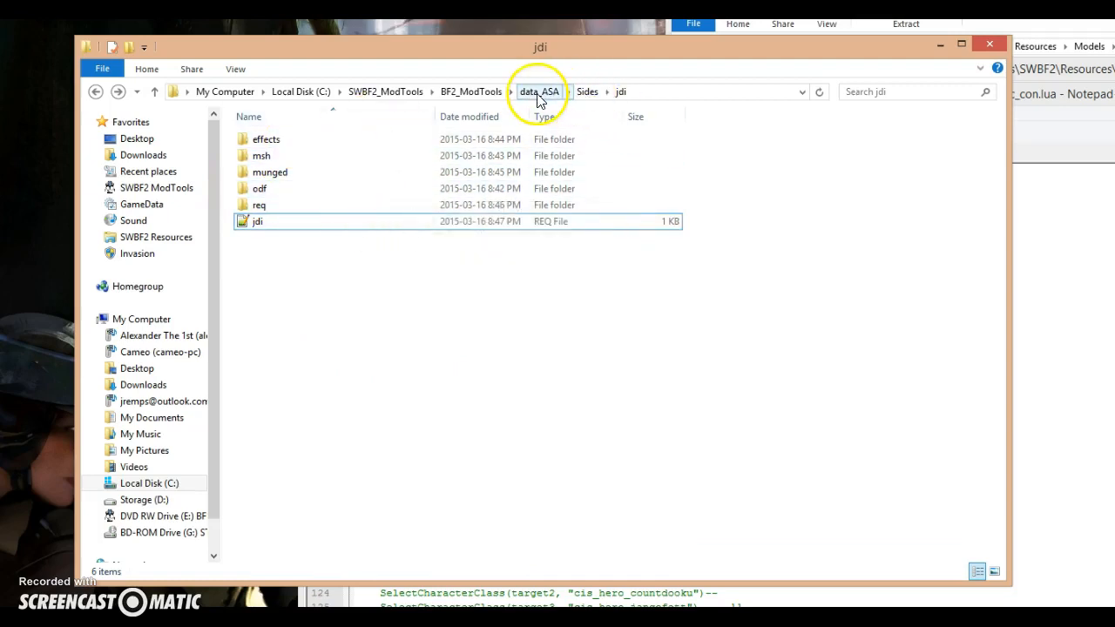
Step: Open cis_hero_TCWdhmaul.odf from jdi's odf folder within Sides, examine its ClassParent line, and close the file
click(593, 93)
click(388, 218)
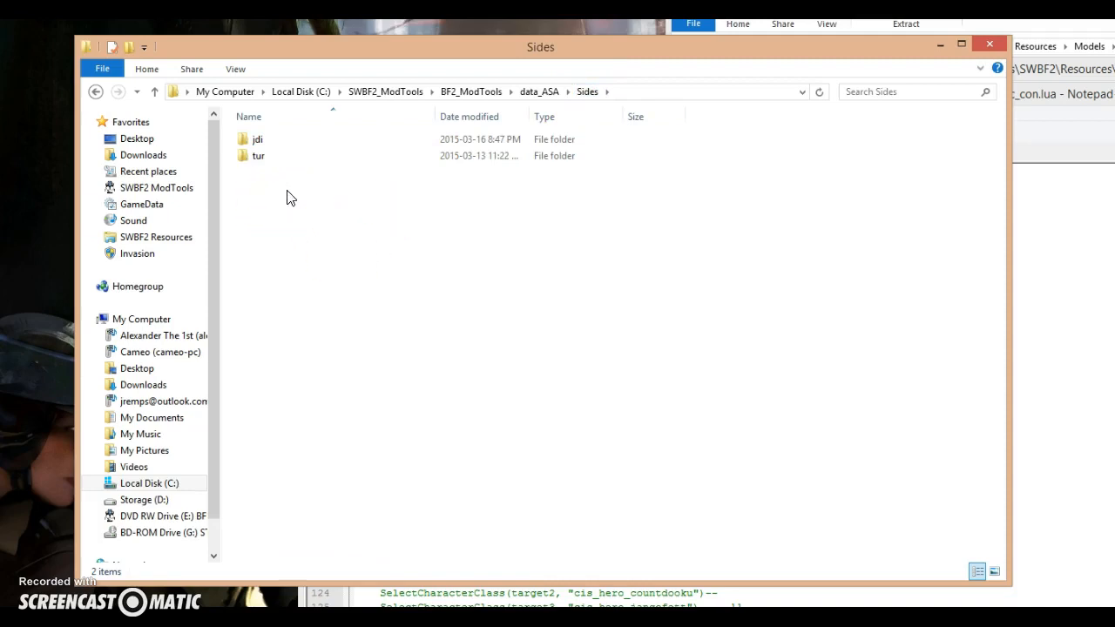
click(267, 141)
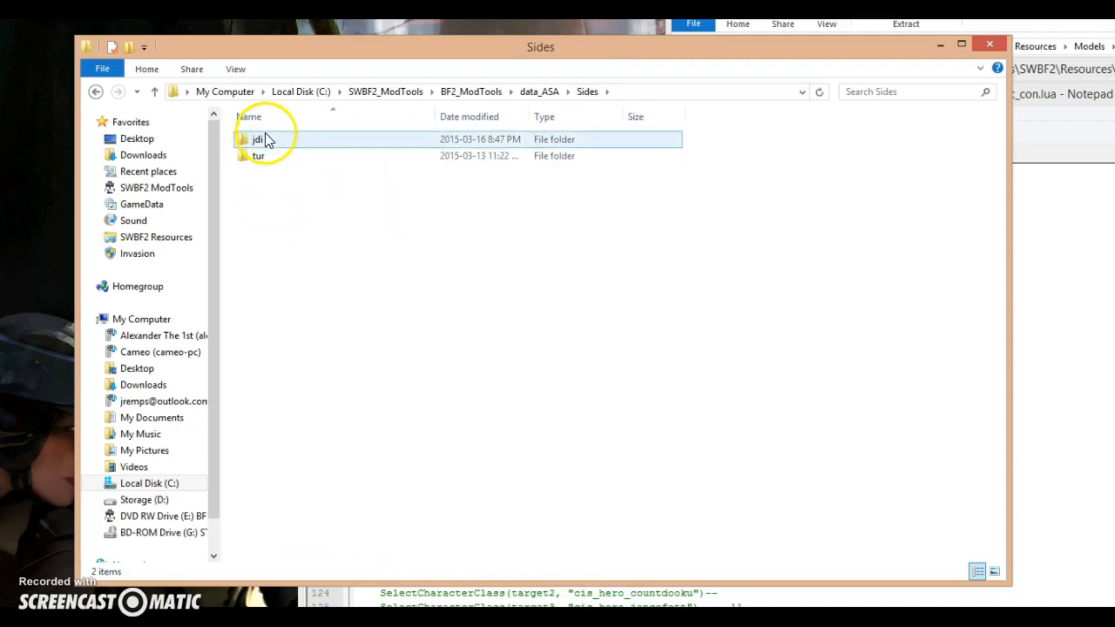
click(273, 144)
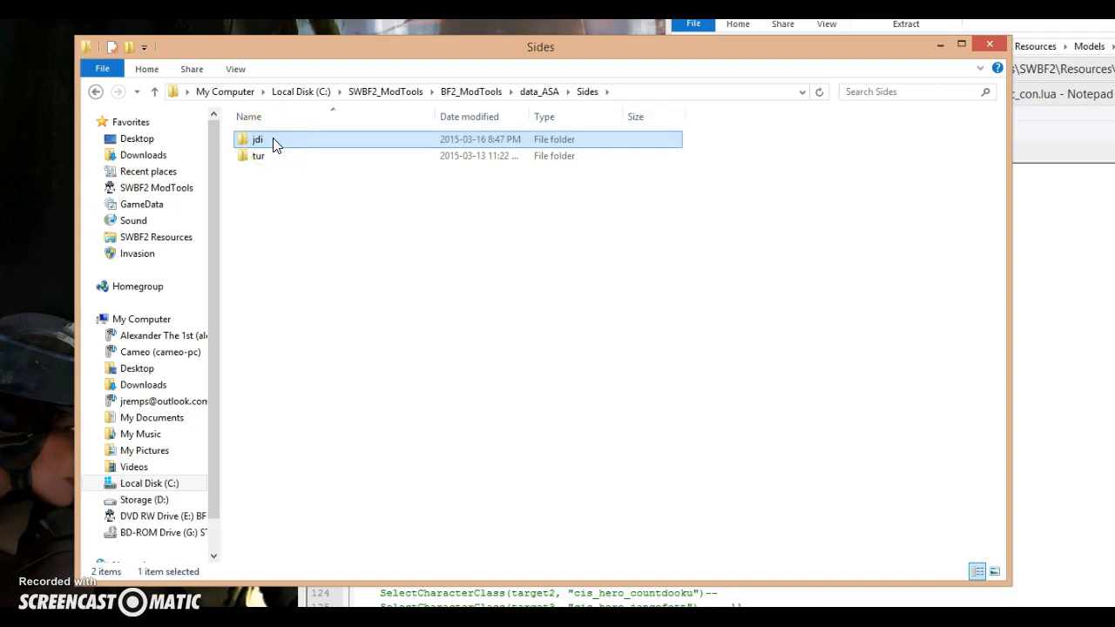
double_click(273, 144)
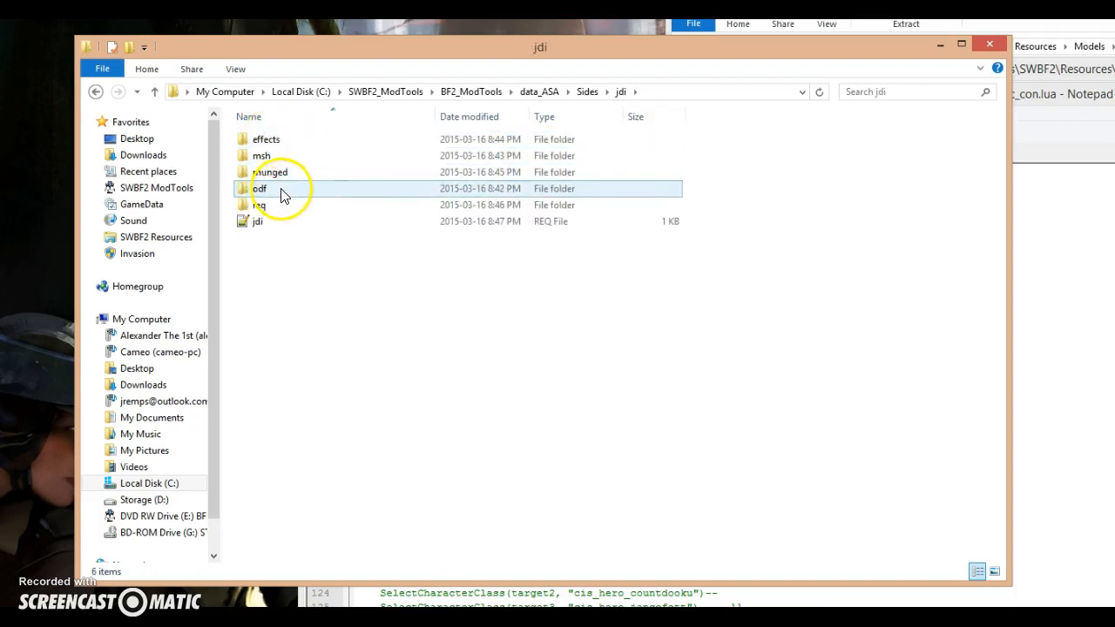
double_click(281, 188)
double_click(287, 139)
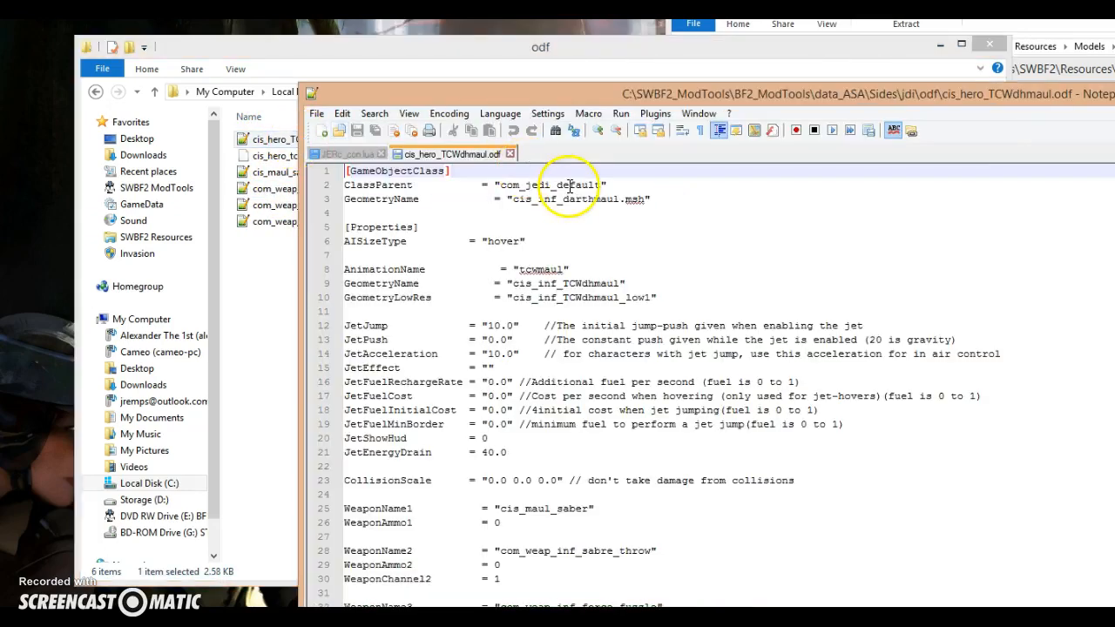
click(568, 186)
click(613, 184)
drag(597, 185, 418, 188)
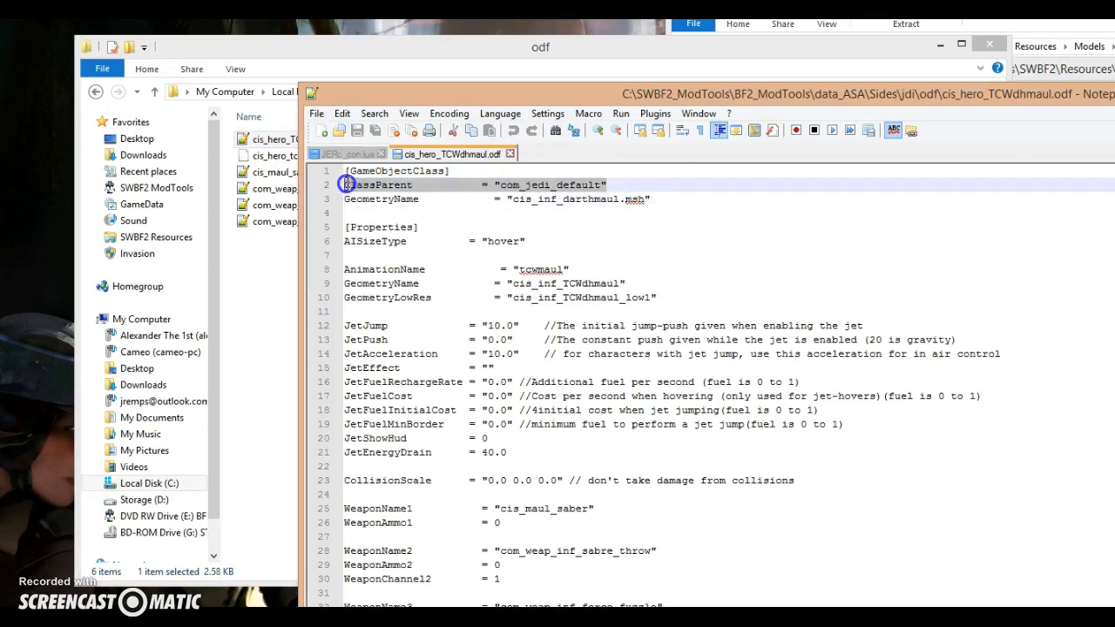
click(498, 185)
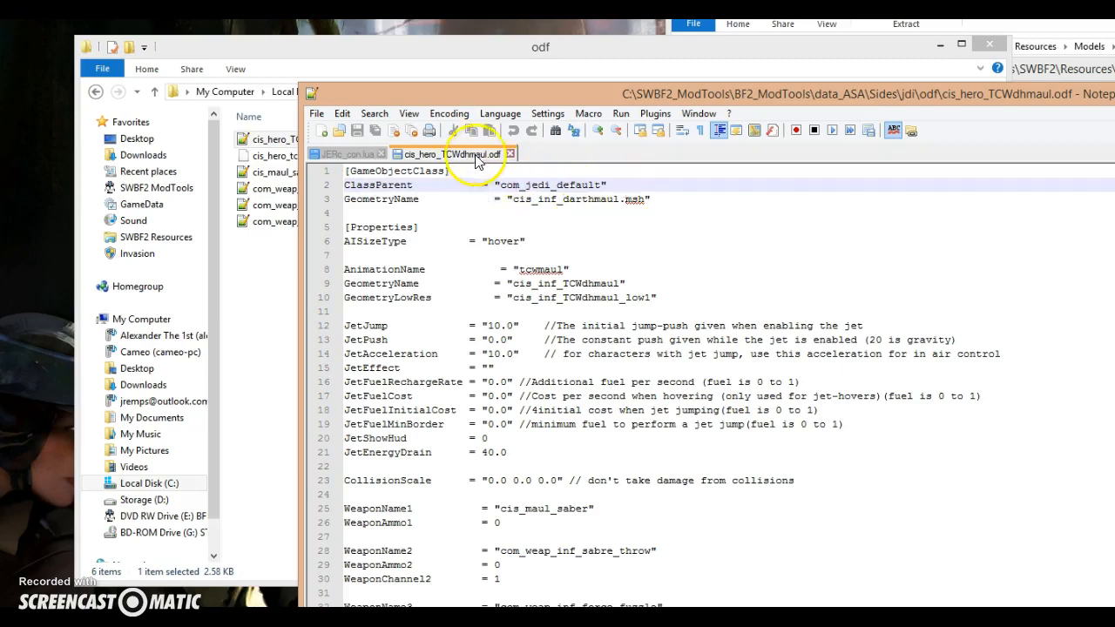
click(509, 154)
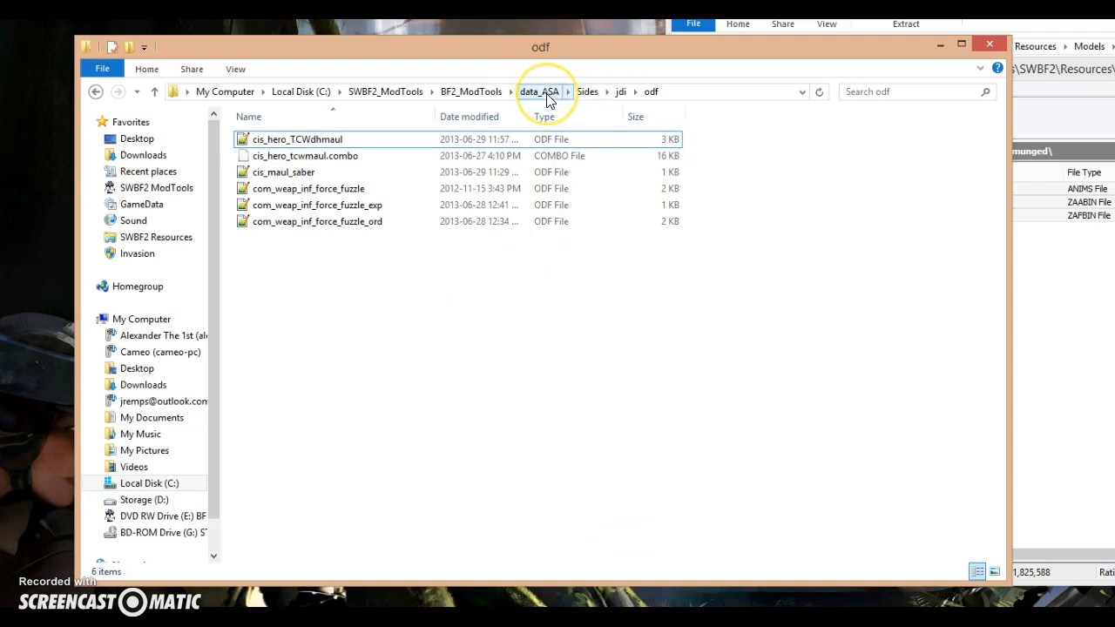
Step: Copy the Common folder from BF2_ModTools\assets\sides into data_ASA\Sides
click(465, 93)
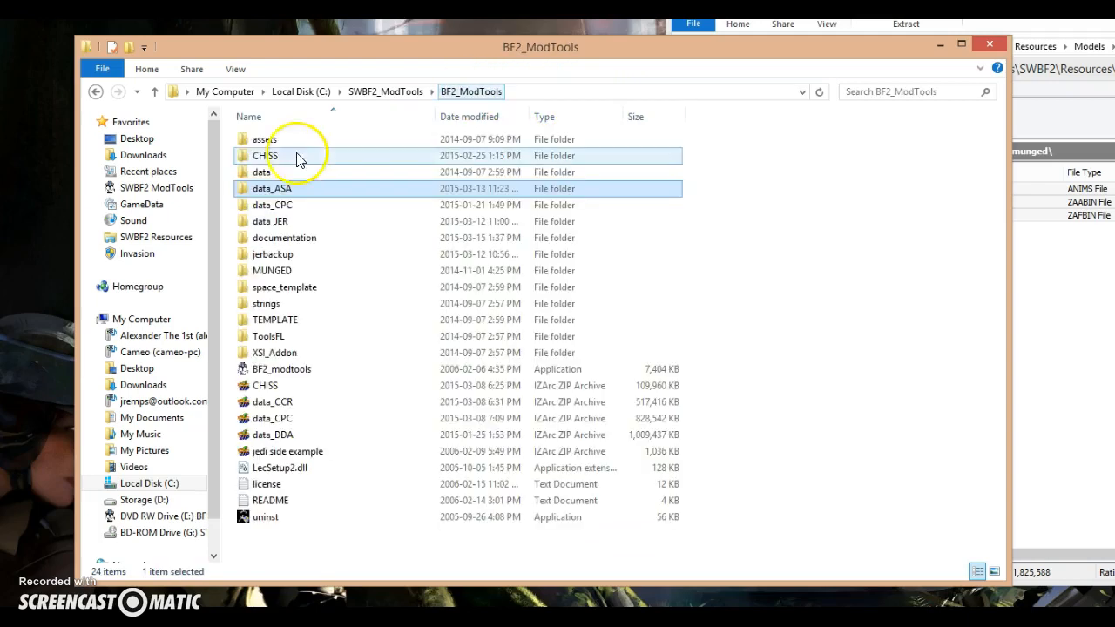
double_click(283, 142)
double_click(287, 219)
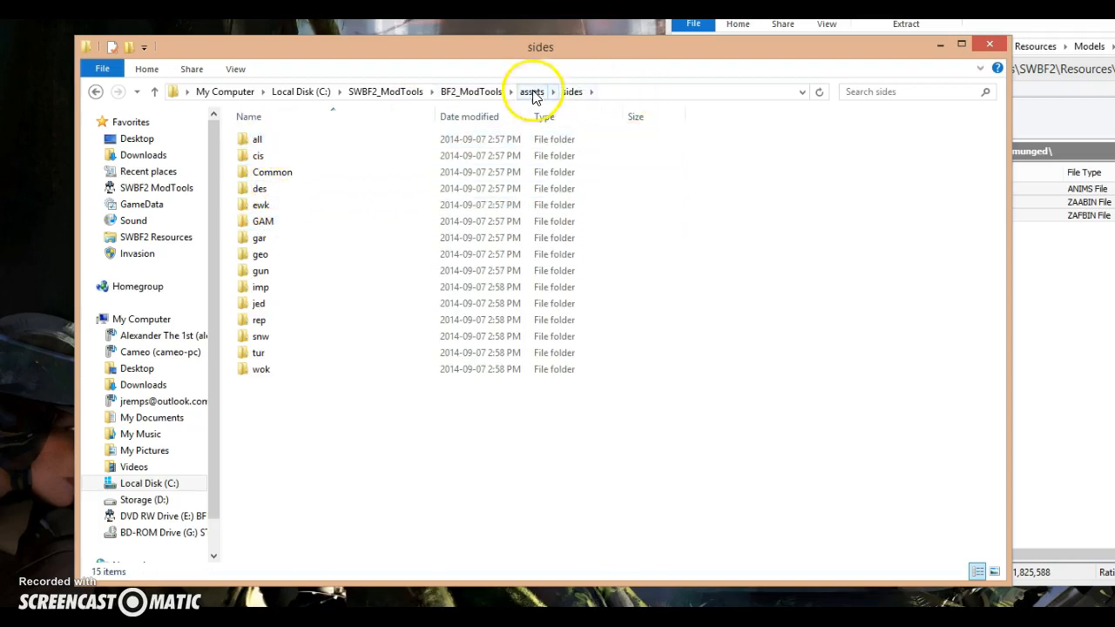
click(266, 173)
click(531, 92)
click(470, 91)
double_click(272, 188)
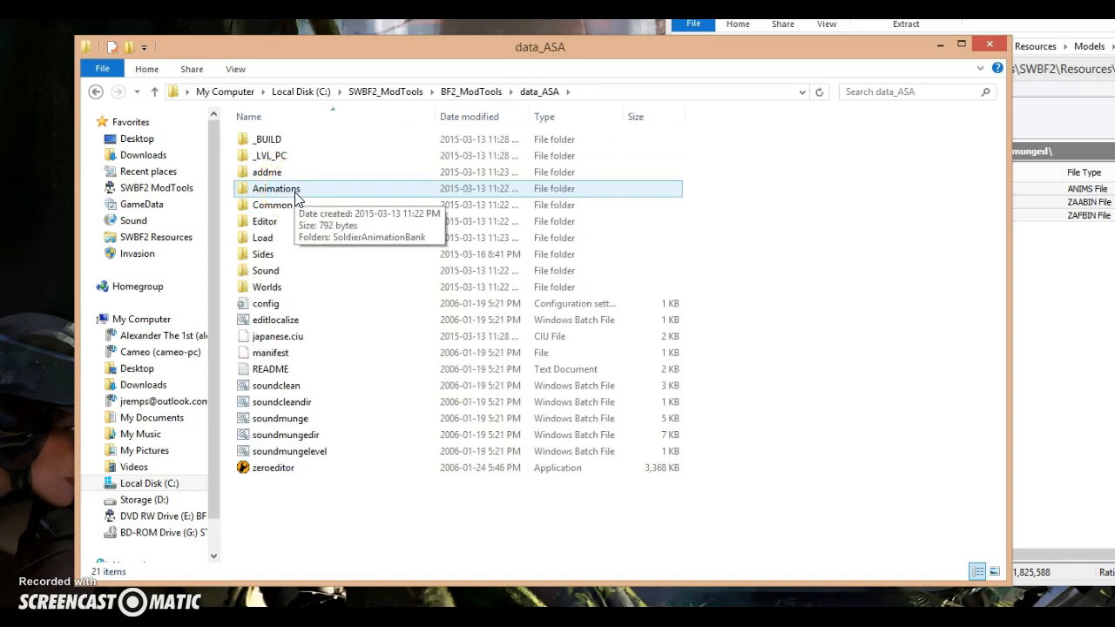
double_click(276, 260)
key(ctrl+v)
click(304, 218)
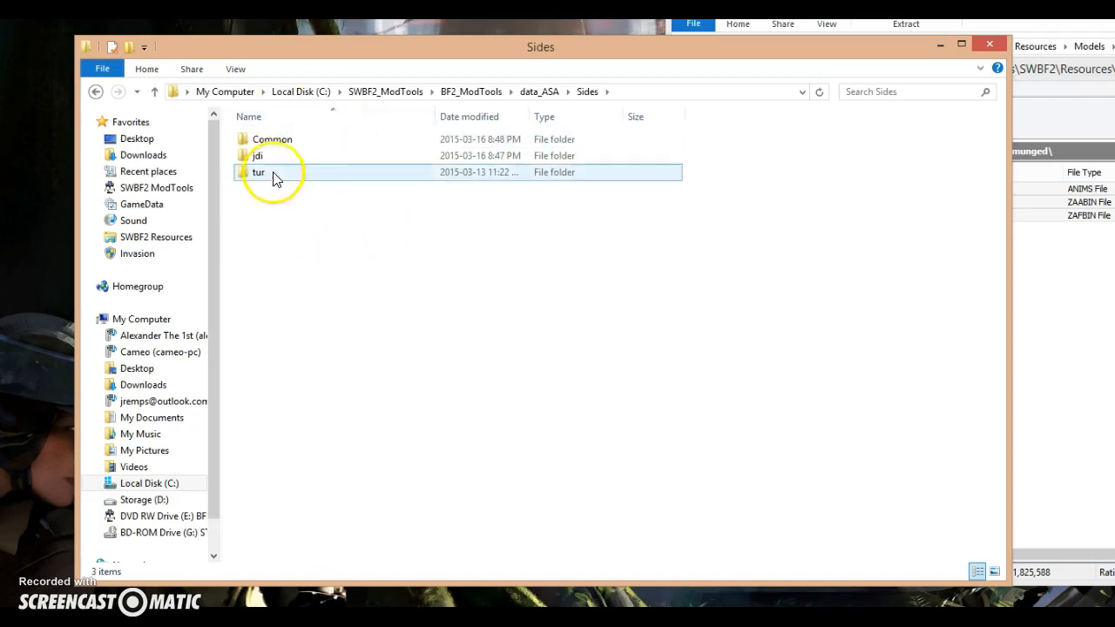
Step: Duplicate the GUN folder in data_ASA\_BUILD\Sides, name the copy JDI, and open it
key(BackSpace)
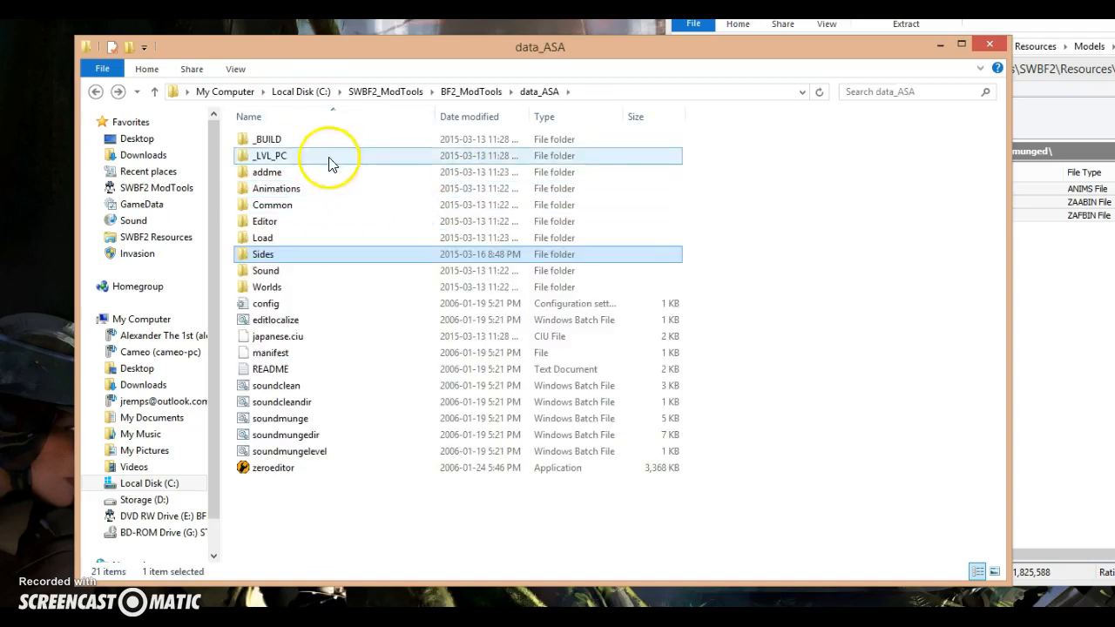
double_click(276, 142)
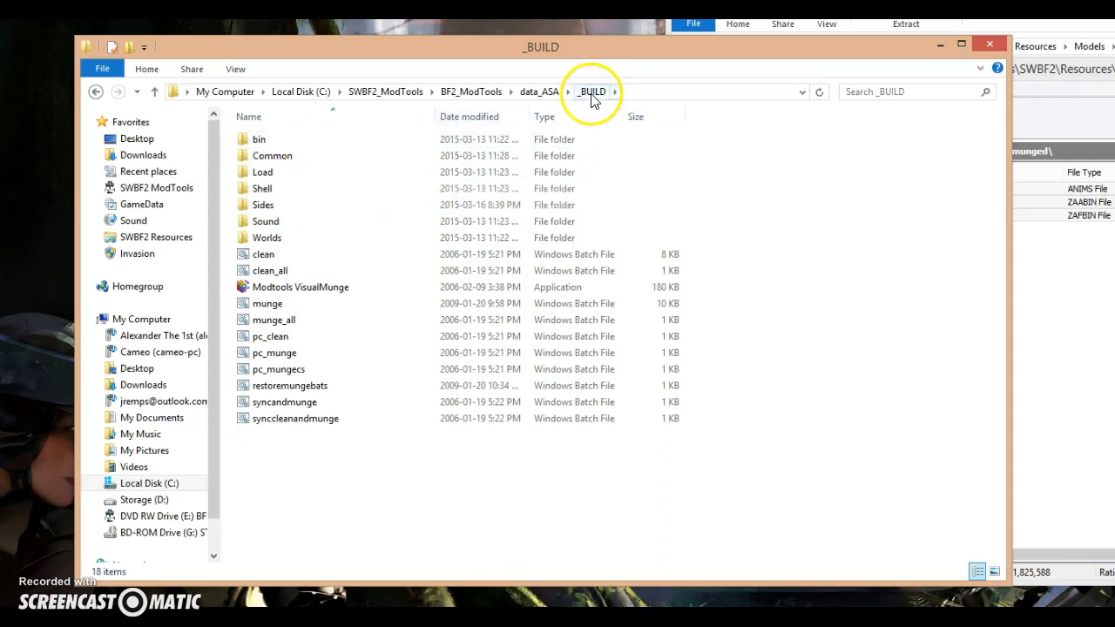
double_click(262, 205)
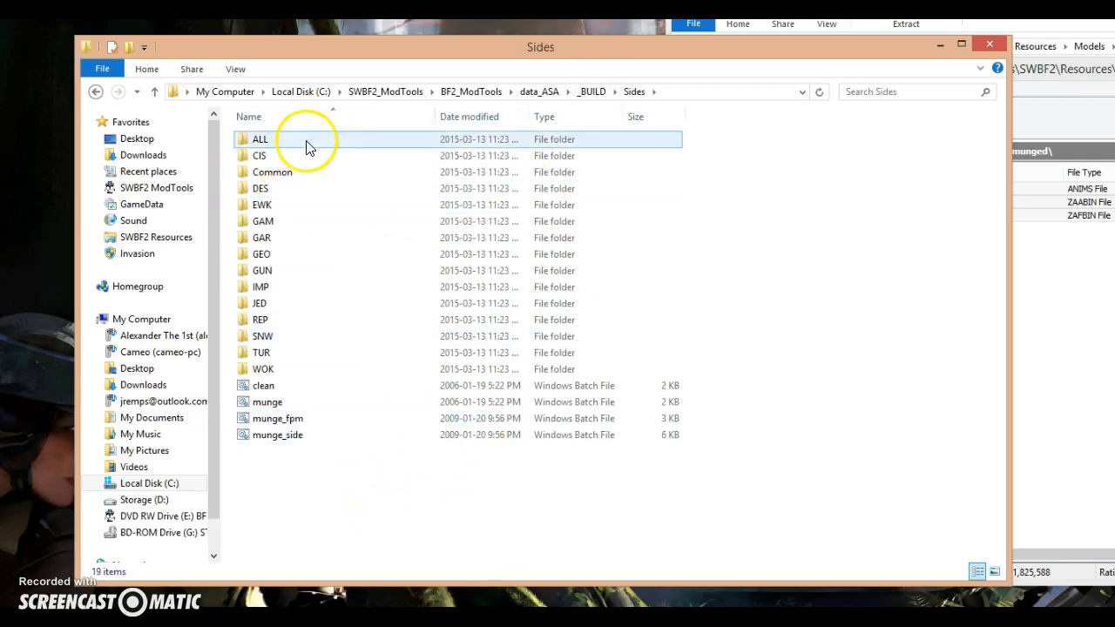
click(266, 143)
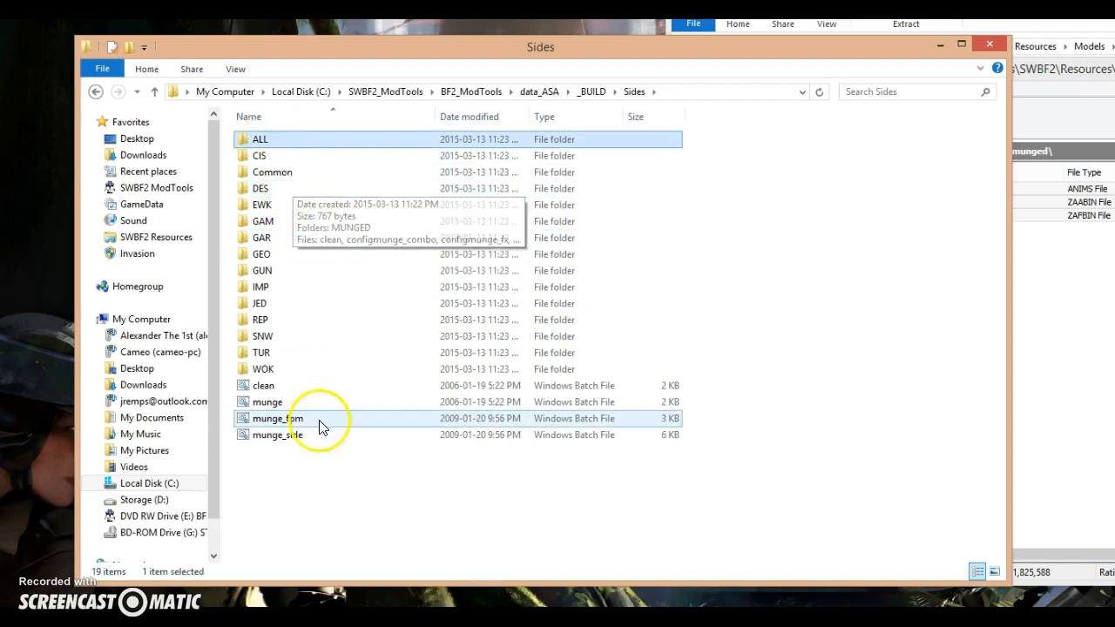
click(320, 485)
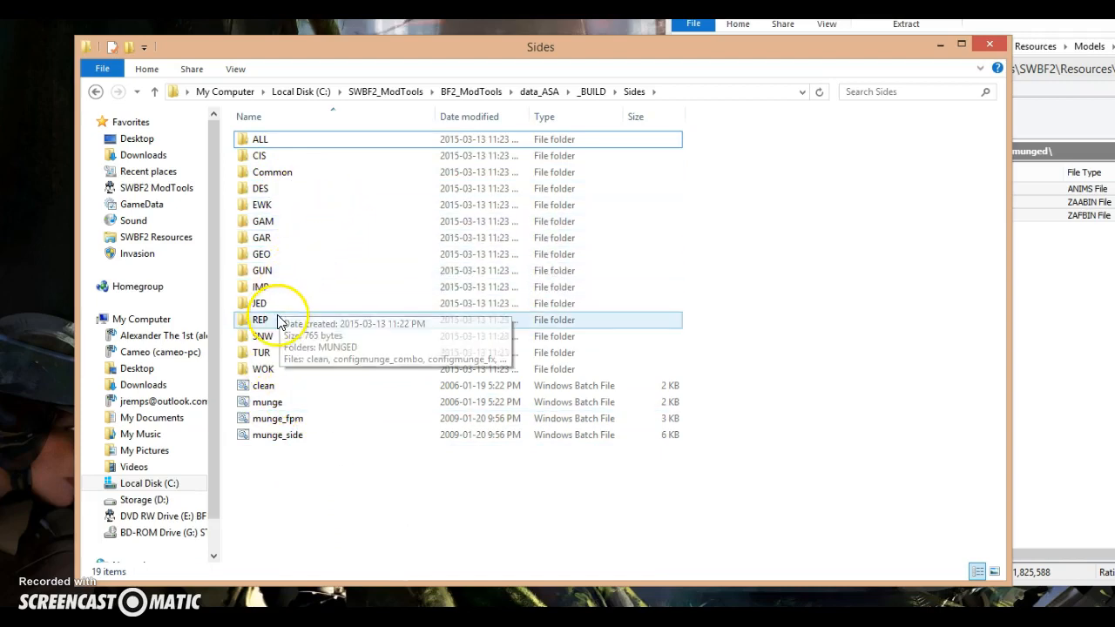
click(292, 273)
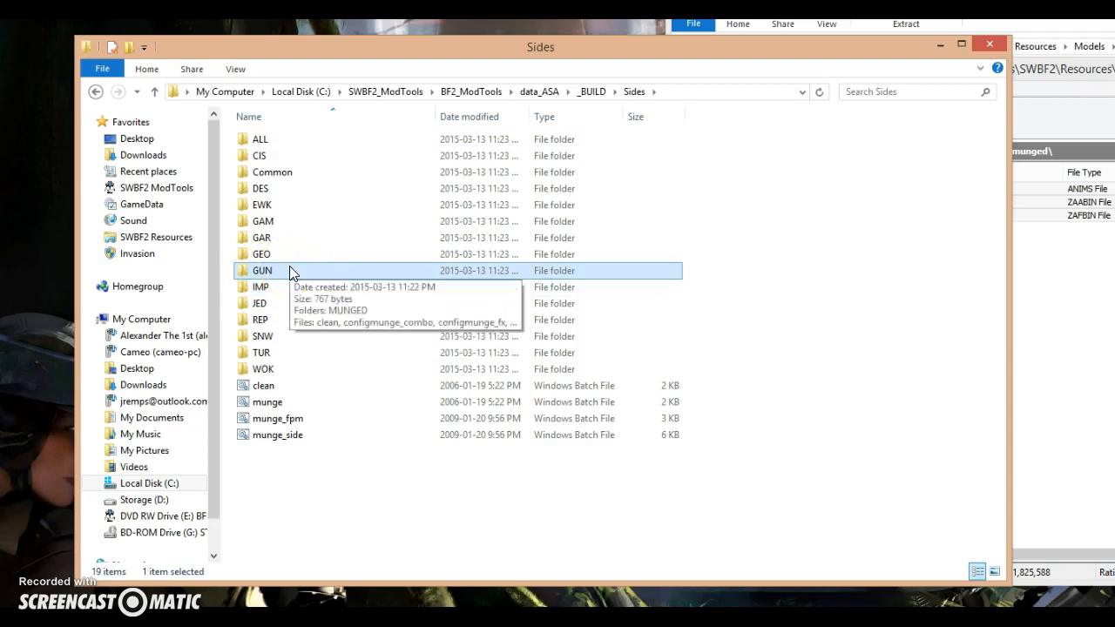
key(ctrl+c)
key(ctrl+v)
click(299, 289)
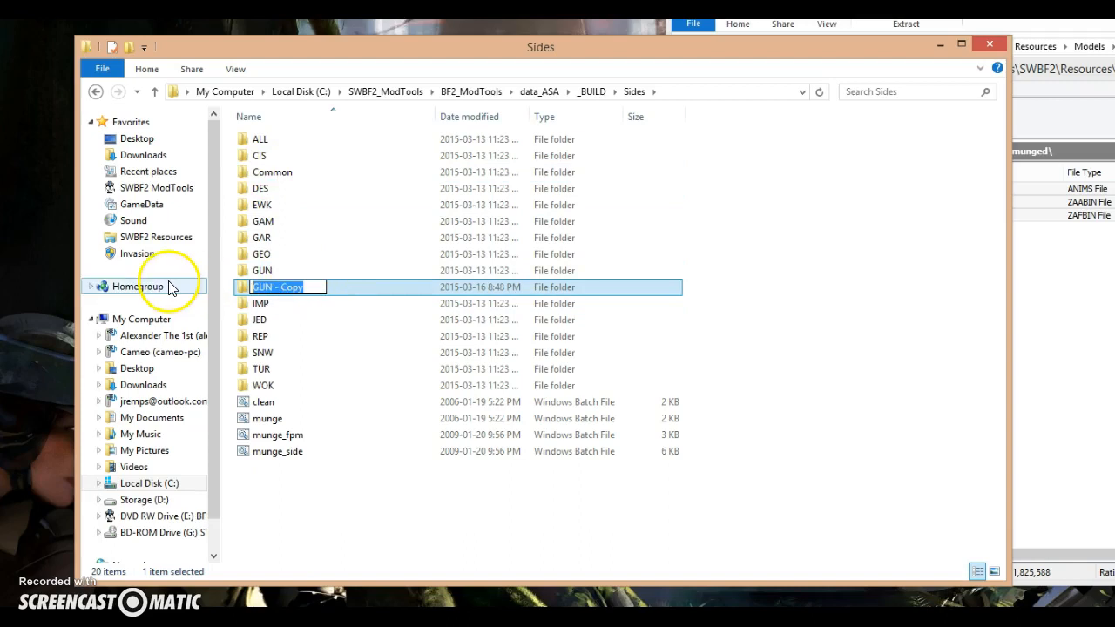
key(Return)
key(Return)
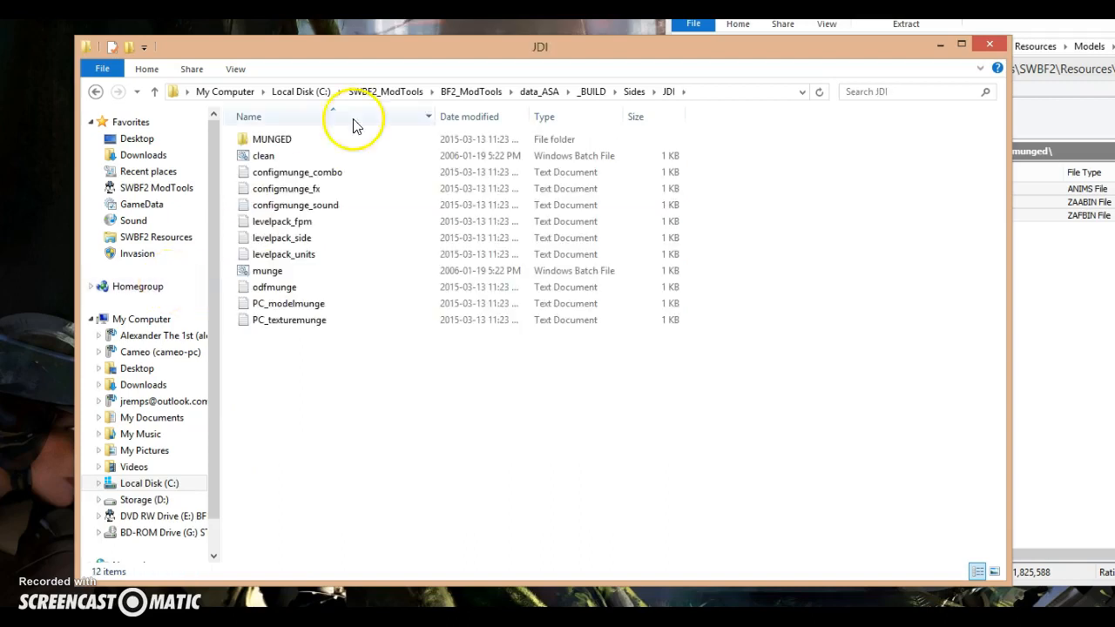
Step: Check the contents of the MUNGED folder inside _BUILD\Sides\JDI and return to the JDI folder
double_click(285, 141)
double_click(287, 144)
key(BackSpace)
key(BackSpace)
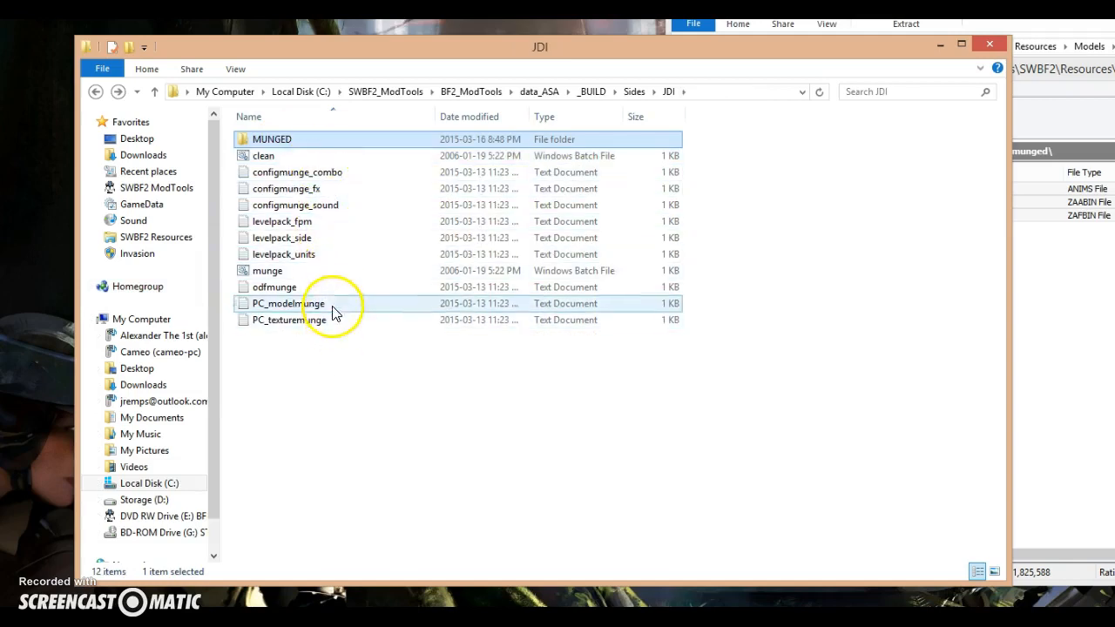
click(332, 394)
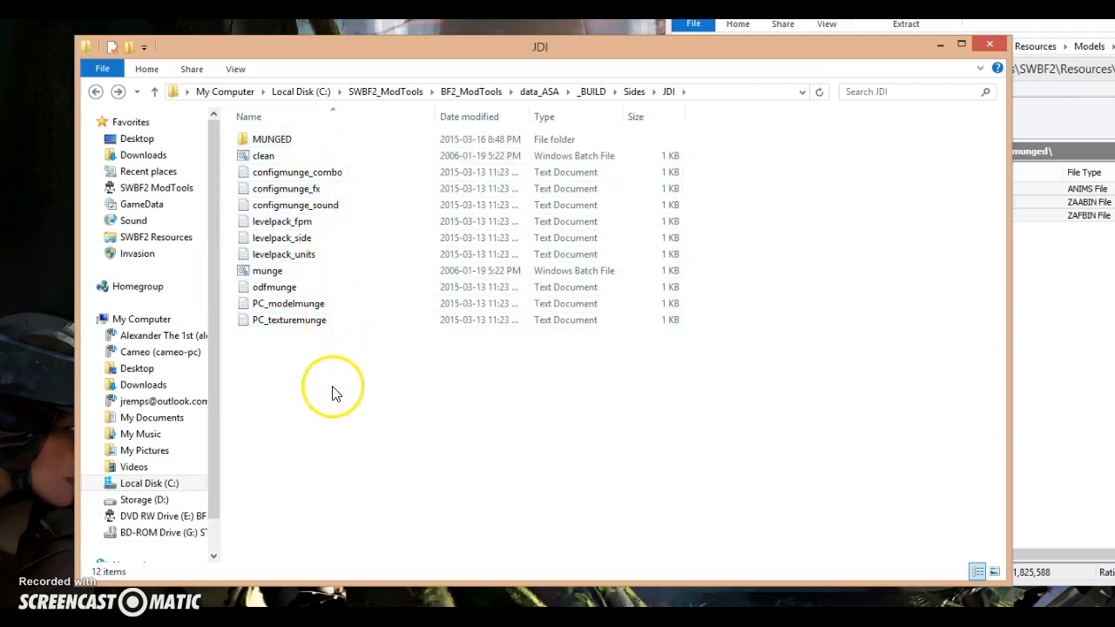
Step: Replace GUN with JDI in the JDI folder's munge batch file, then save and close it
right_click(273, 273)
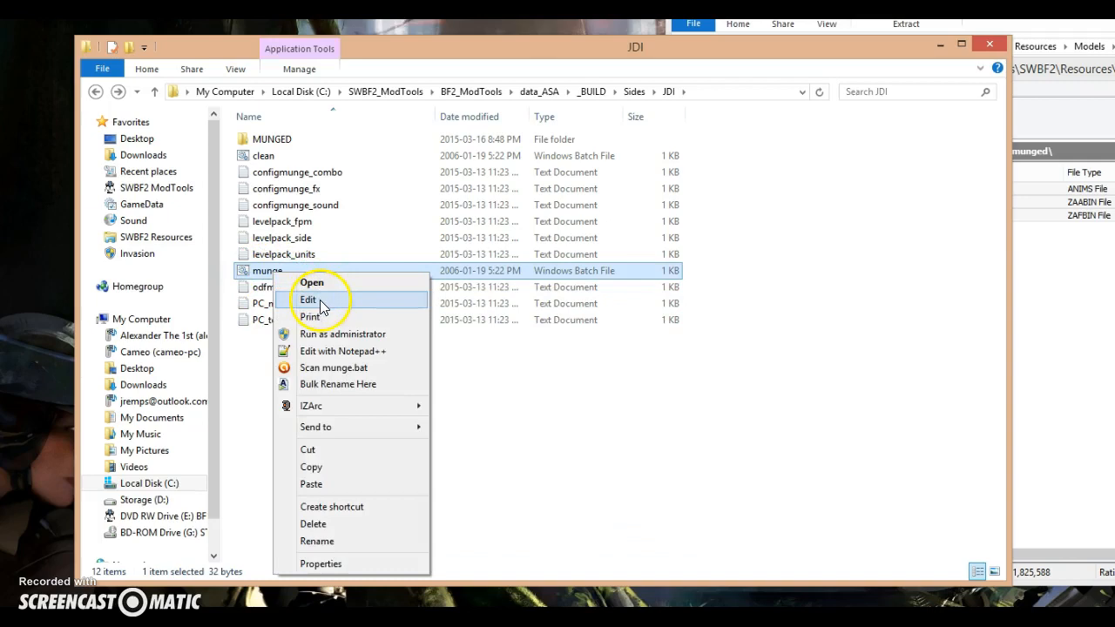
click(320, 301)
drag(287, 214, 886, 315)
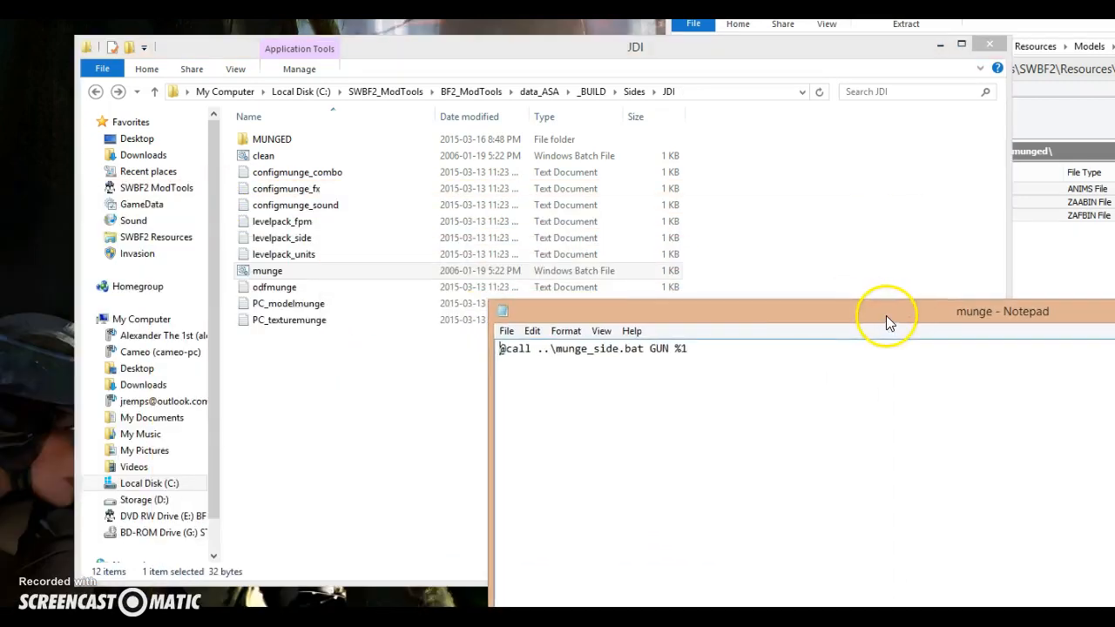
double_click(660, 349)
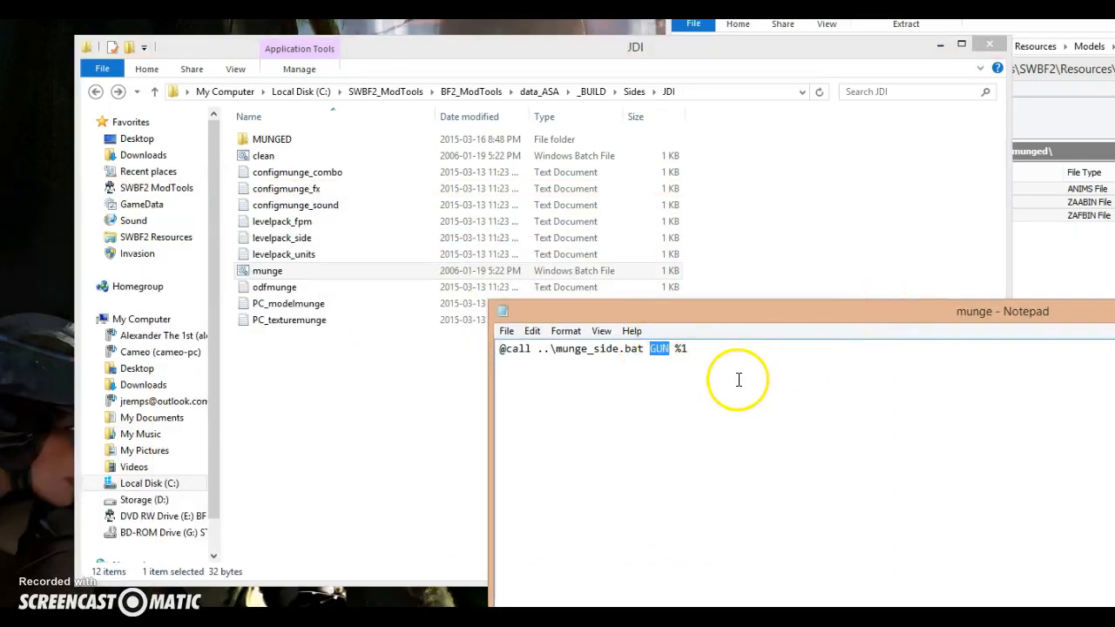
key(ctrl+s)
drag(792, 317, 308, 321)
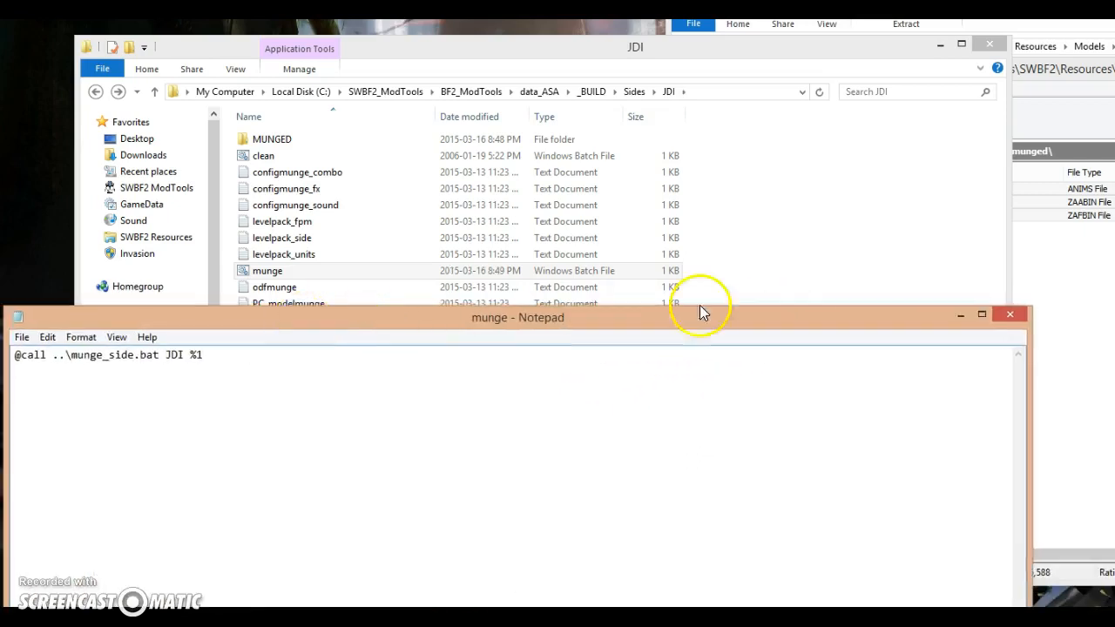
click(1002, 320)
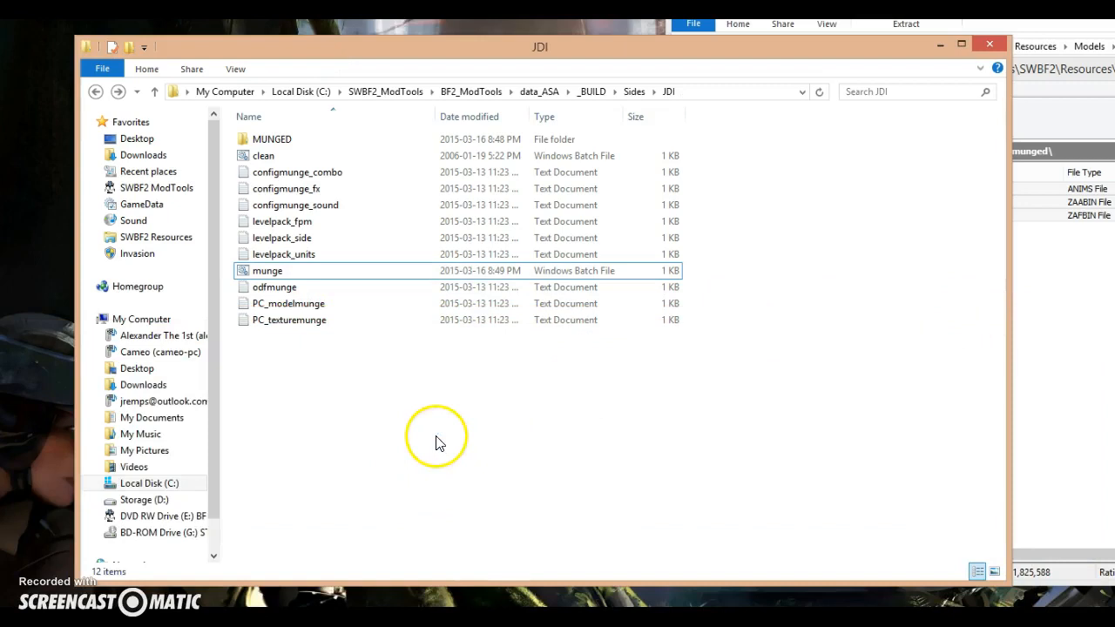
Step: Go back up to data_ASA's _BUILD folder and locate the Modtools VisualMunge application
key(BackSpace)
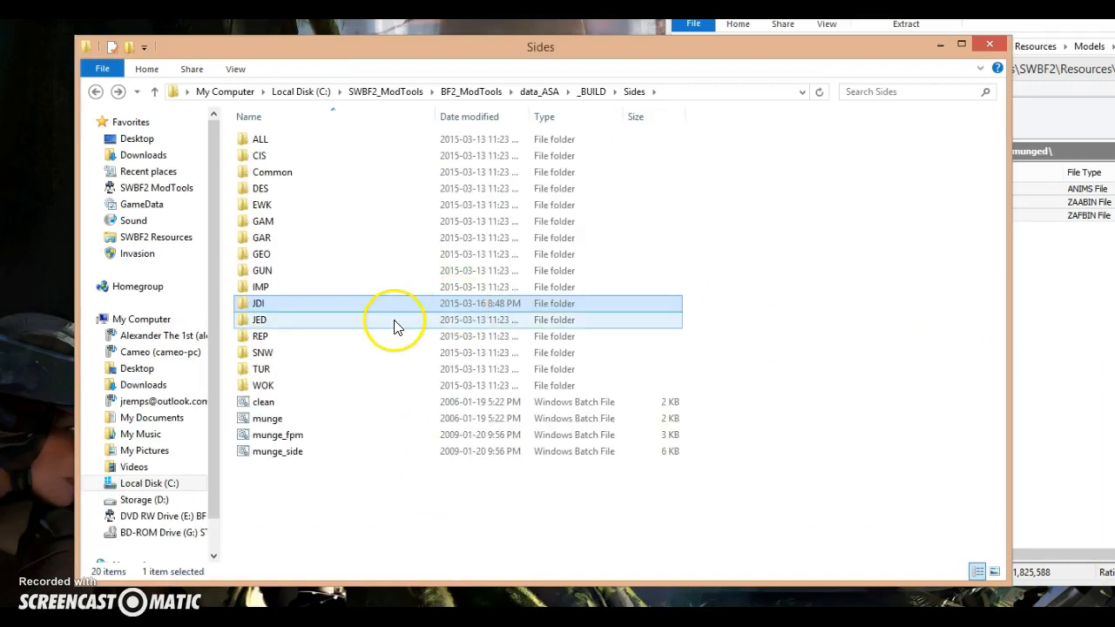
key(BackSpace)
drag(324, 486, 354, 507)
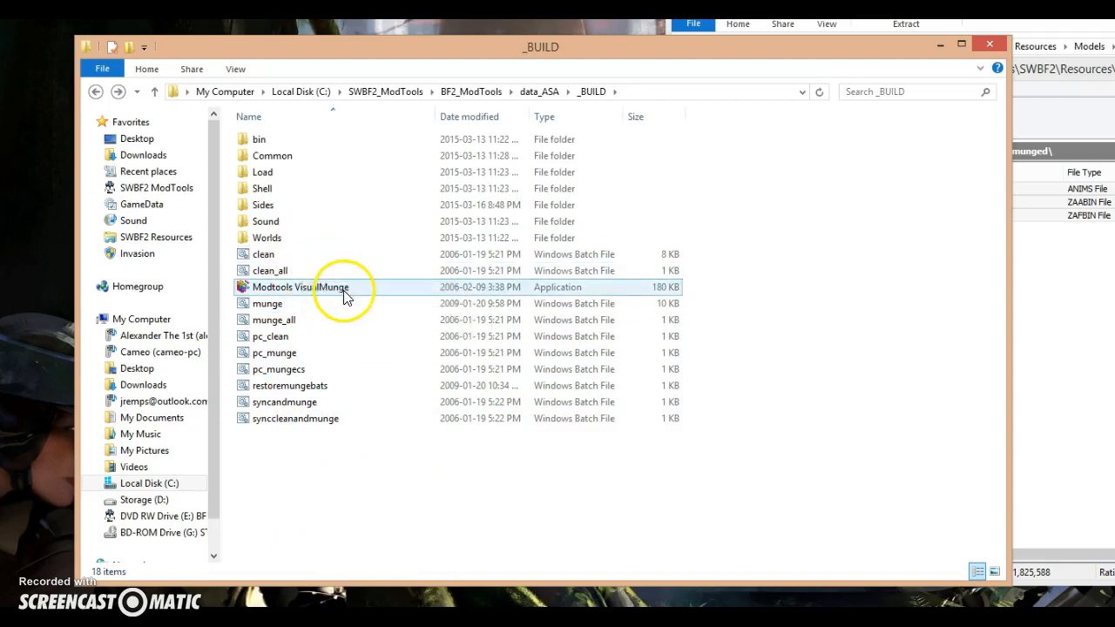
click(313, 296)
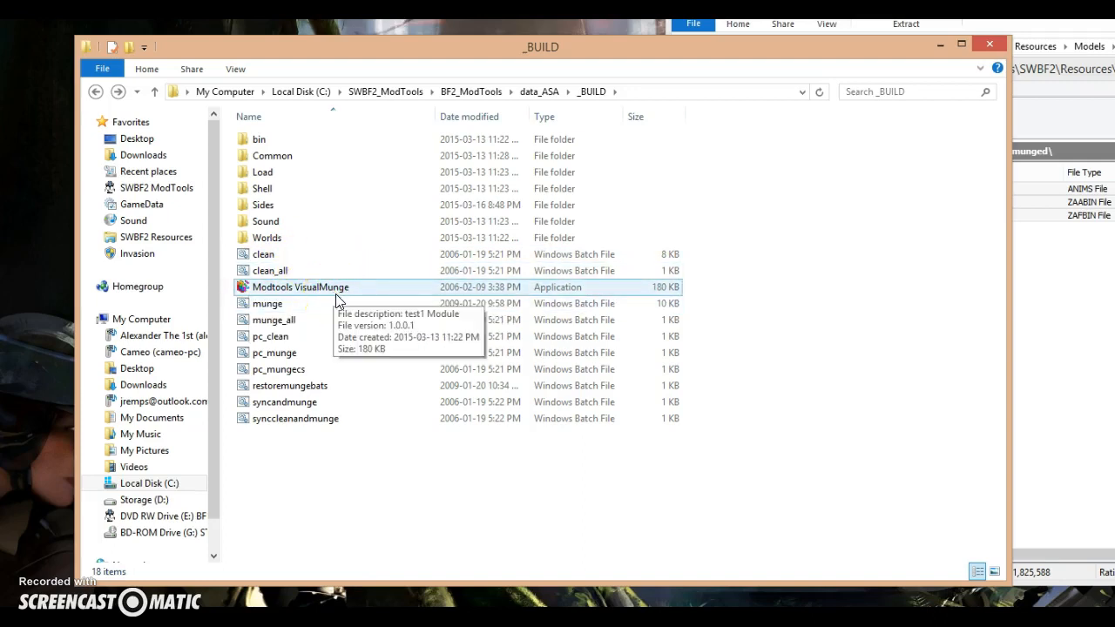
click(291, 537)
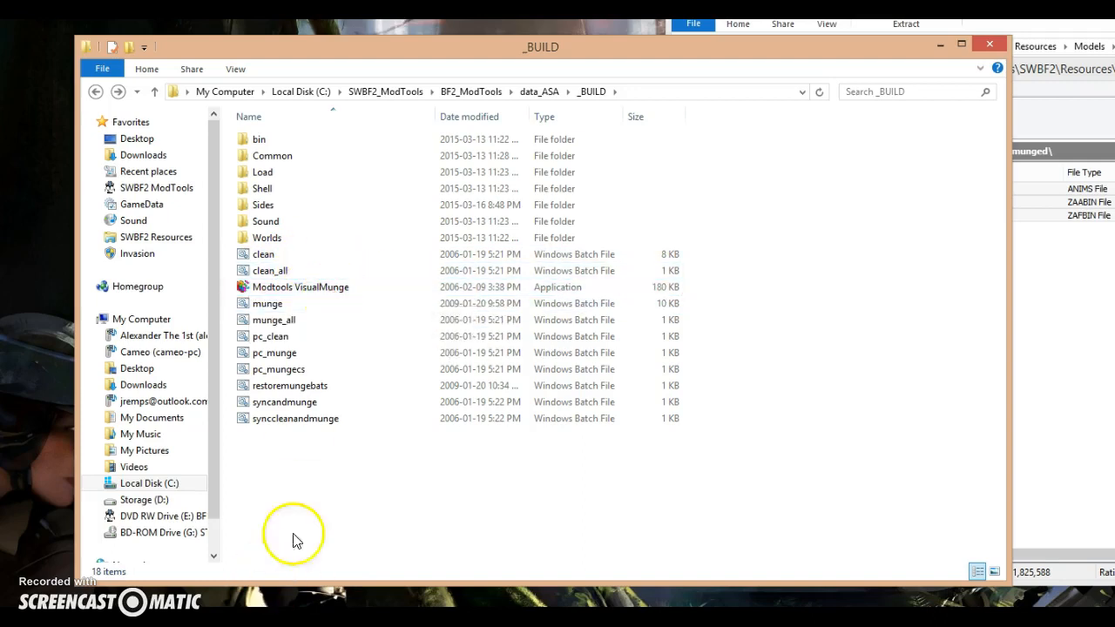
Step: Open the ASAc_con Lua script from data_ASA\Common\scripts\ASA in Notepad++
click(539, 92)
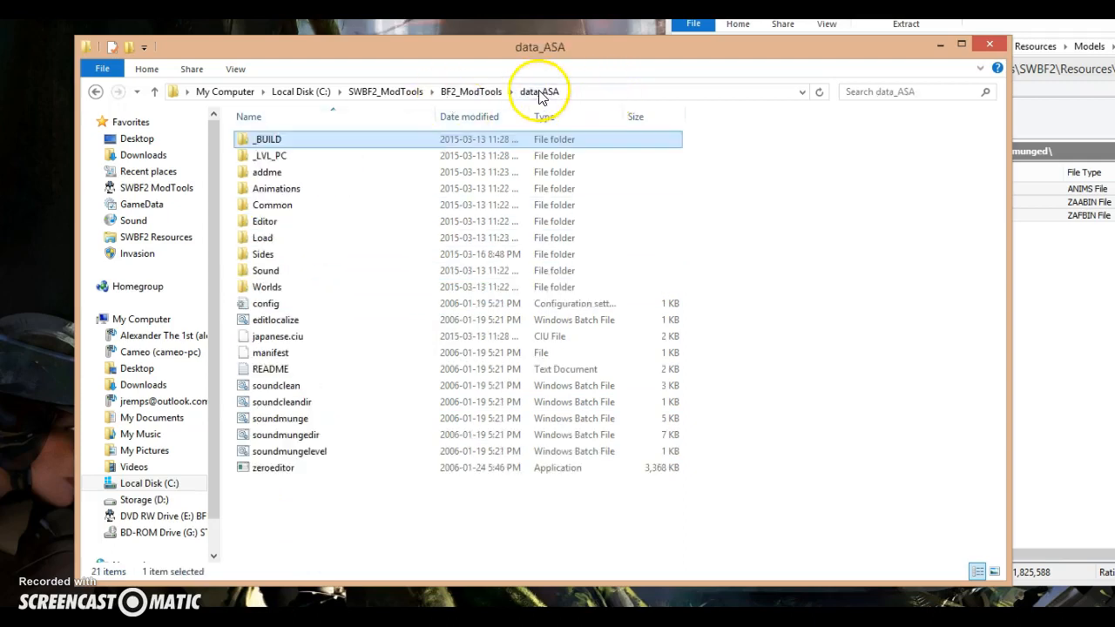
double_click(277, 207)
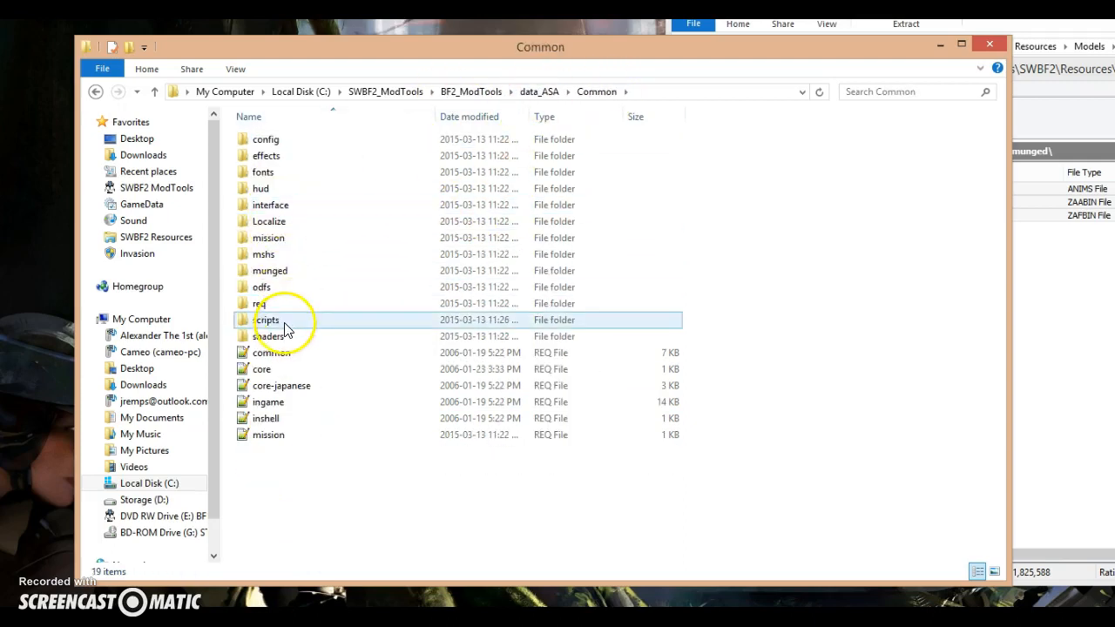
double_click(286, 320)
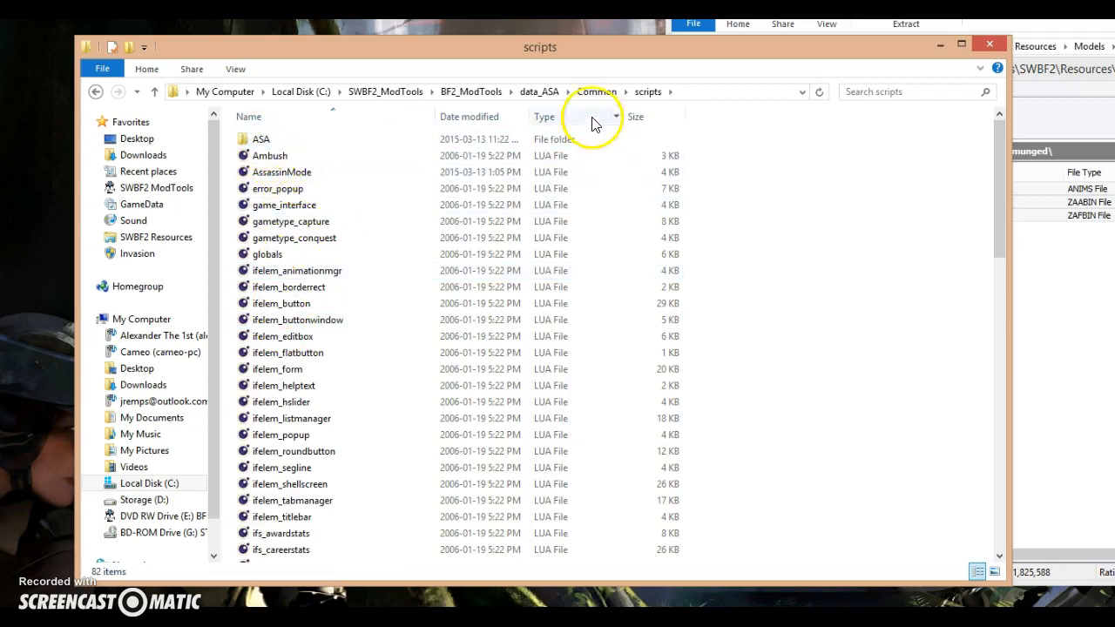
double_click(270, 141)
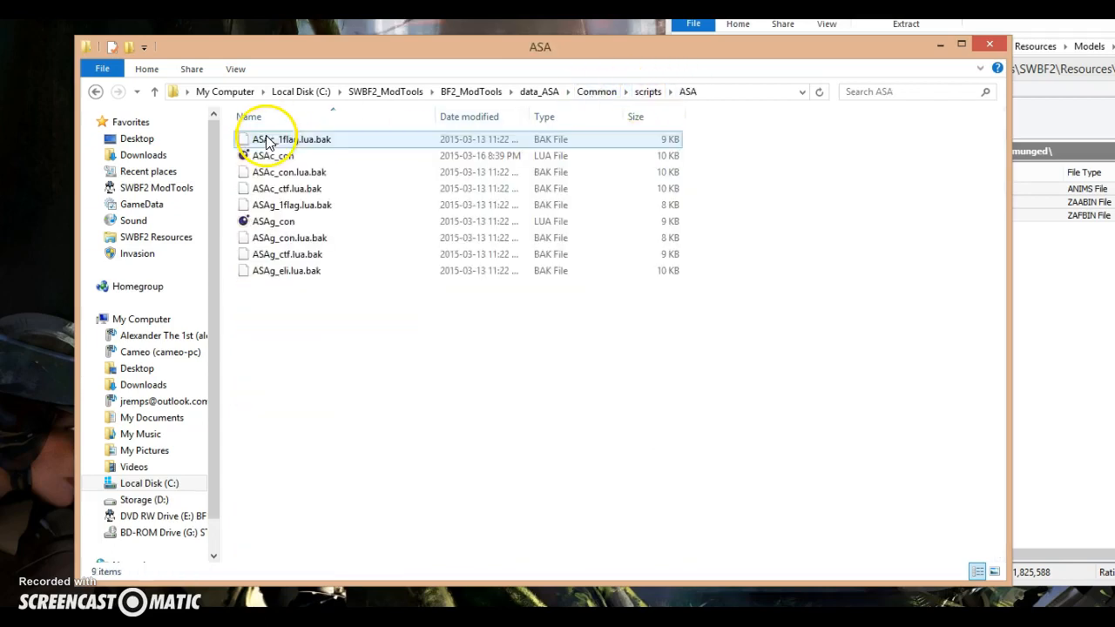
click(273, 162)
right_click(272, 162)
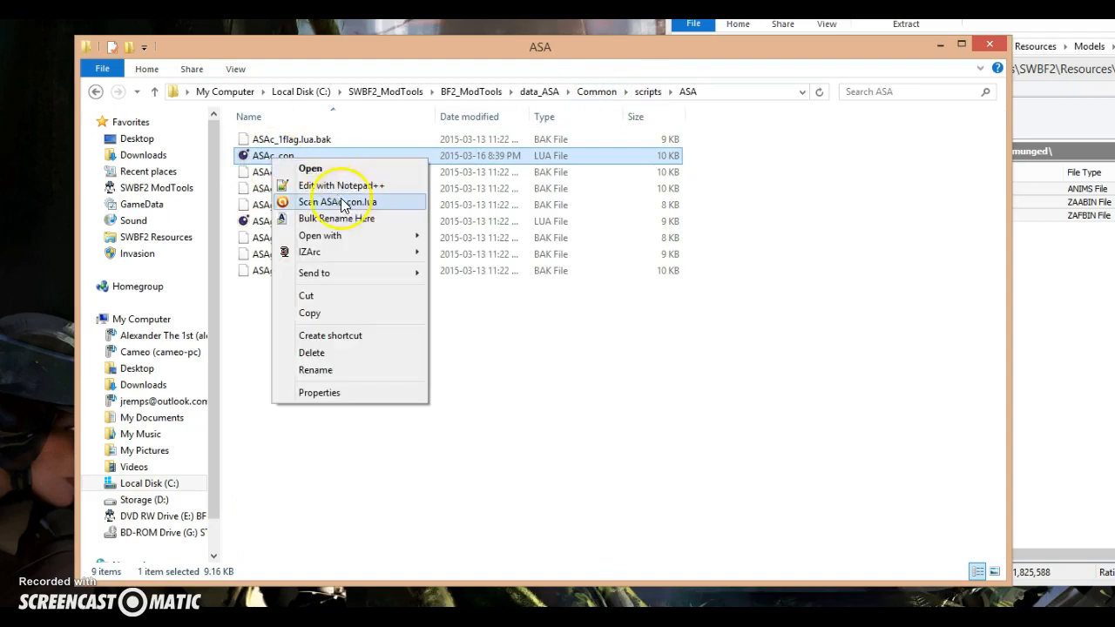
click(342, 185)
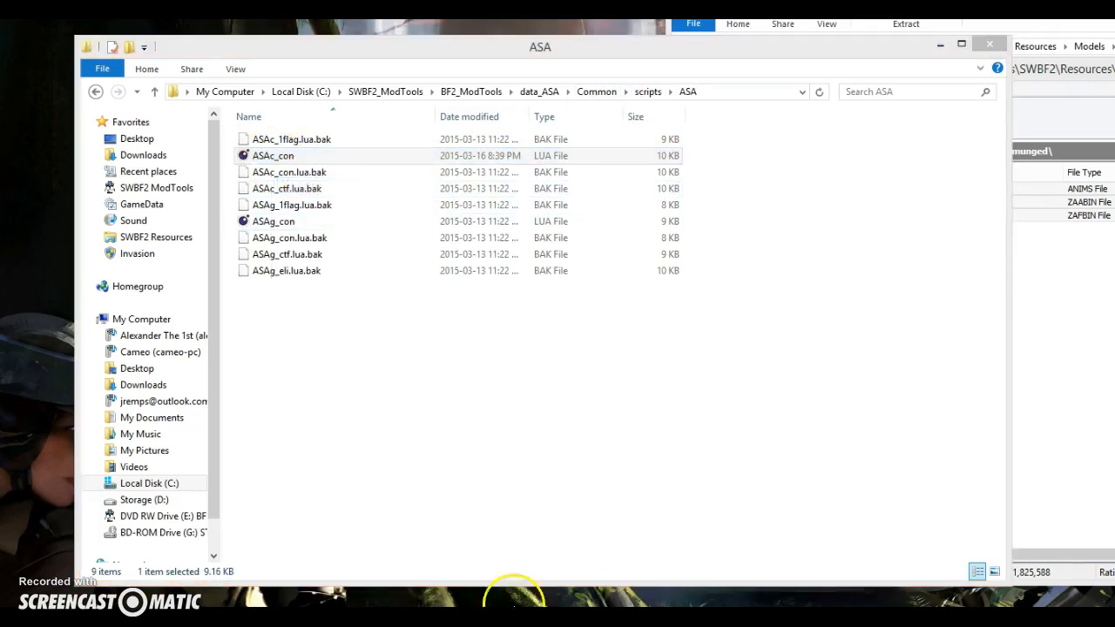
drag(518, 619, 518, 2)
Step: Examine the ReadDataFile blocks for the rep, cis and tur sides and put the cursor on an empty line below the cis block
scroll(741, 283, down, 20)
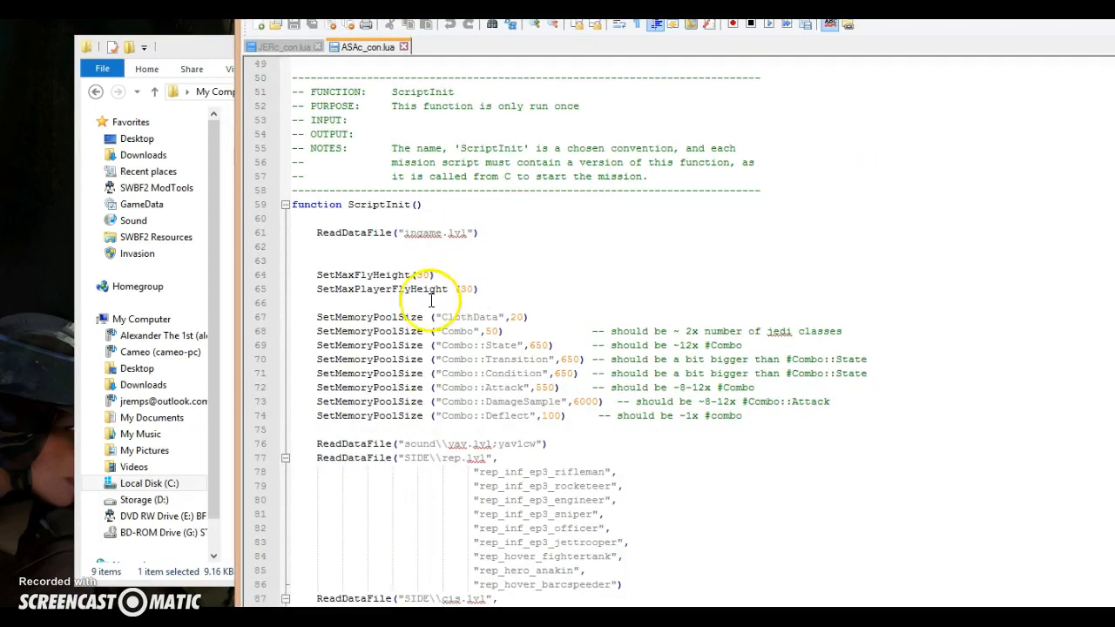
scroll(356, 271, down, 1)
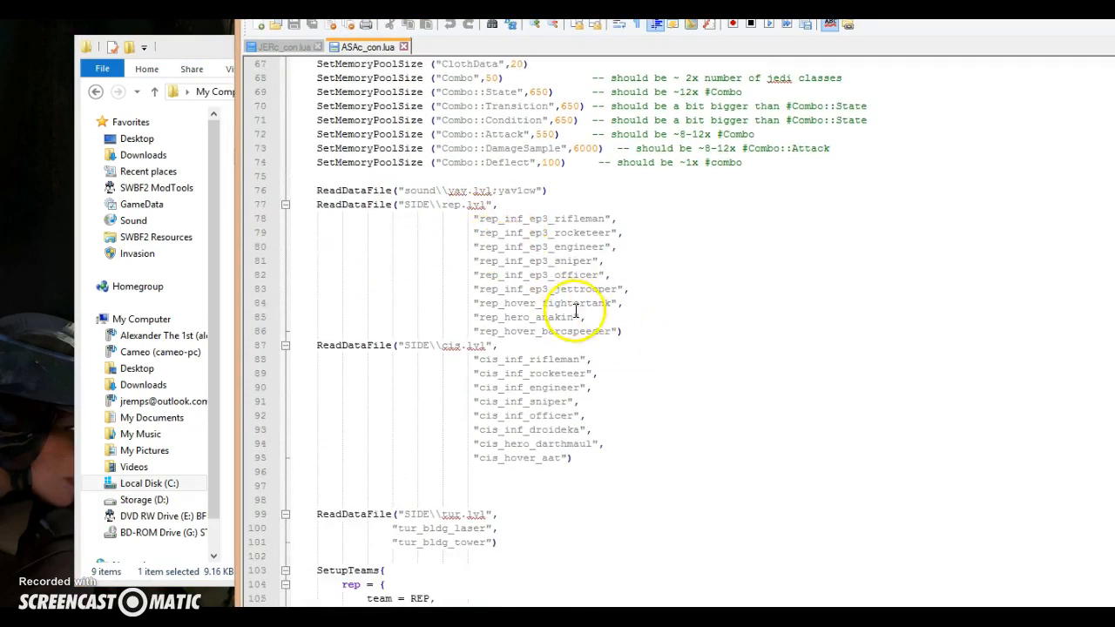
scroll(610, 305, down, 1)
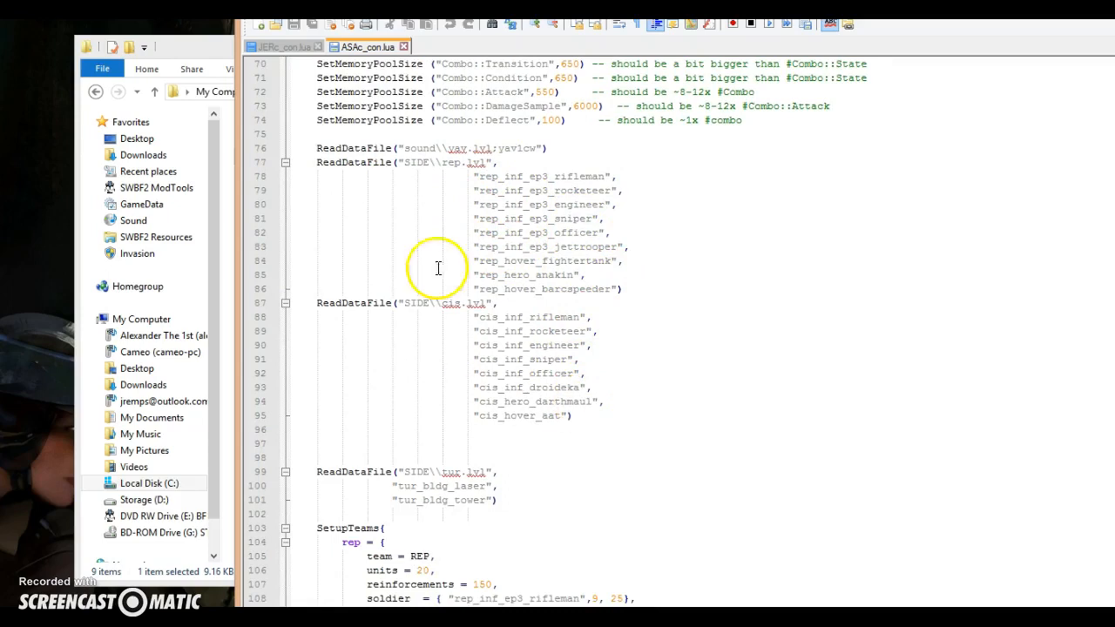
drag(317, 164, 386, 154)
click(423, 166)
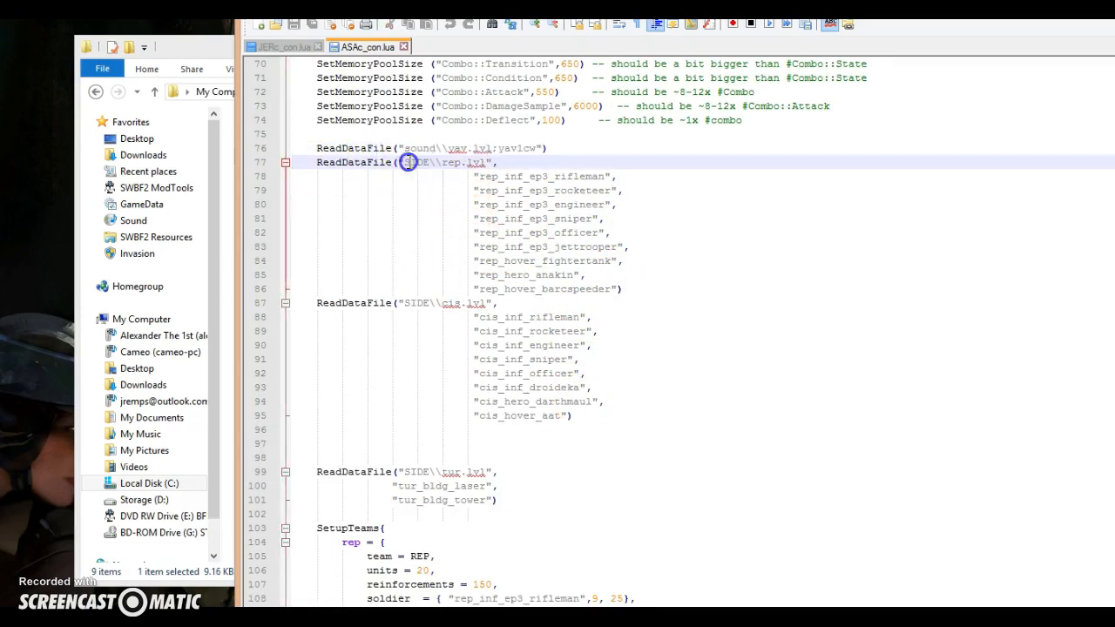
double_click(454, 164)
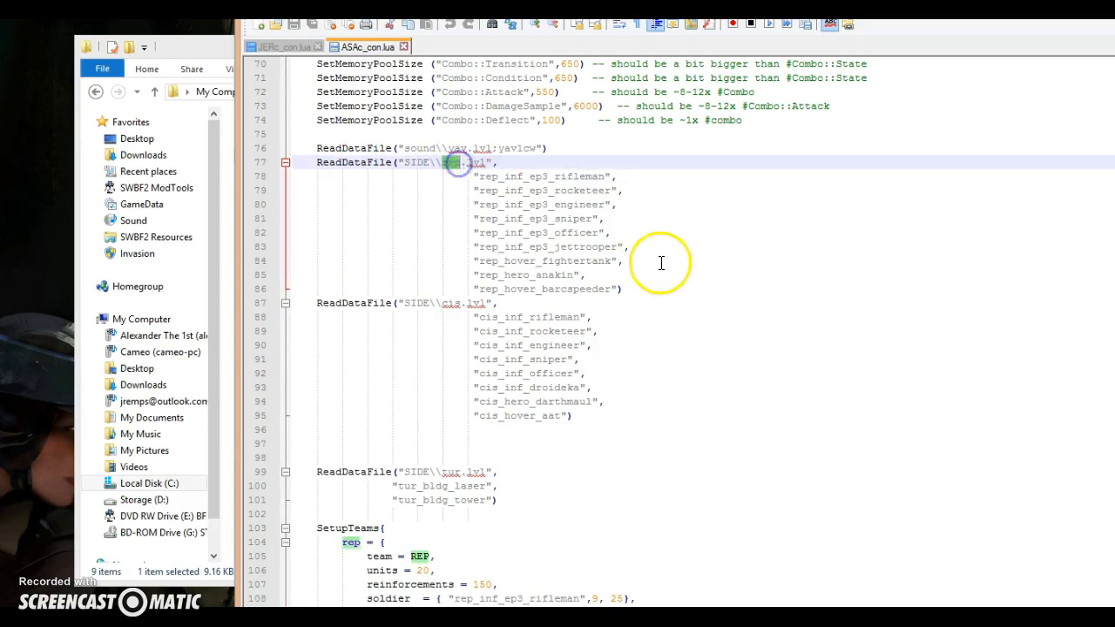
click(488, 304)
click(633, 344)
drag(443, 474, 501, 484)
click(569, 462)
click(500, 440)
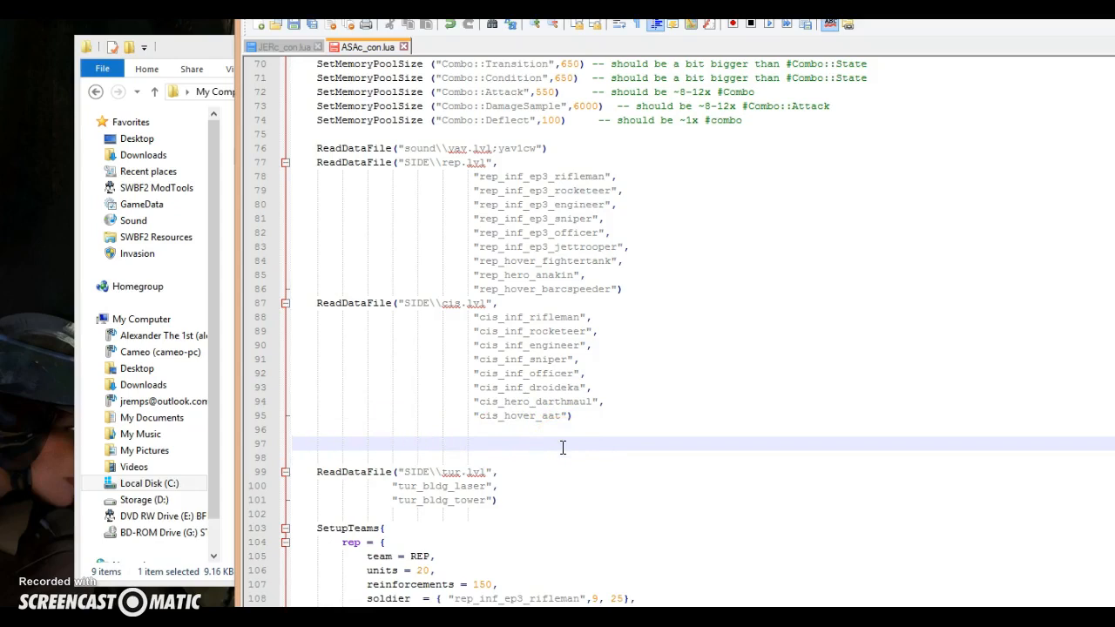
Step: Begin a ReadDataFile("SIDE\\jdi.lvl", call on the empty line below the cis block
text(Re)
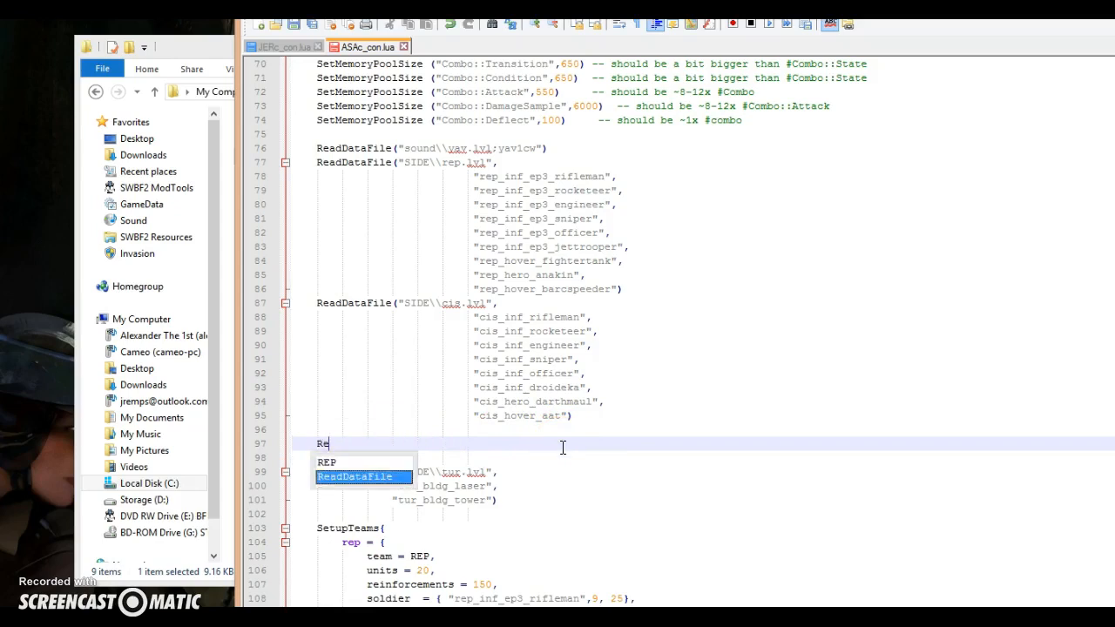
text(adDataFile)
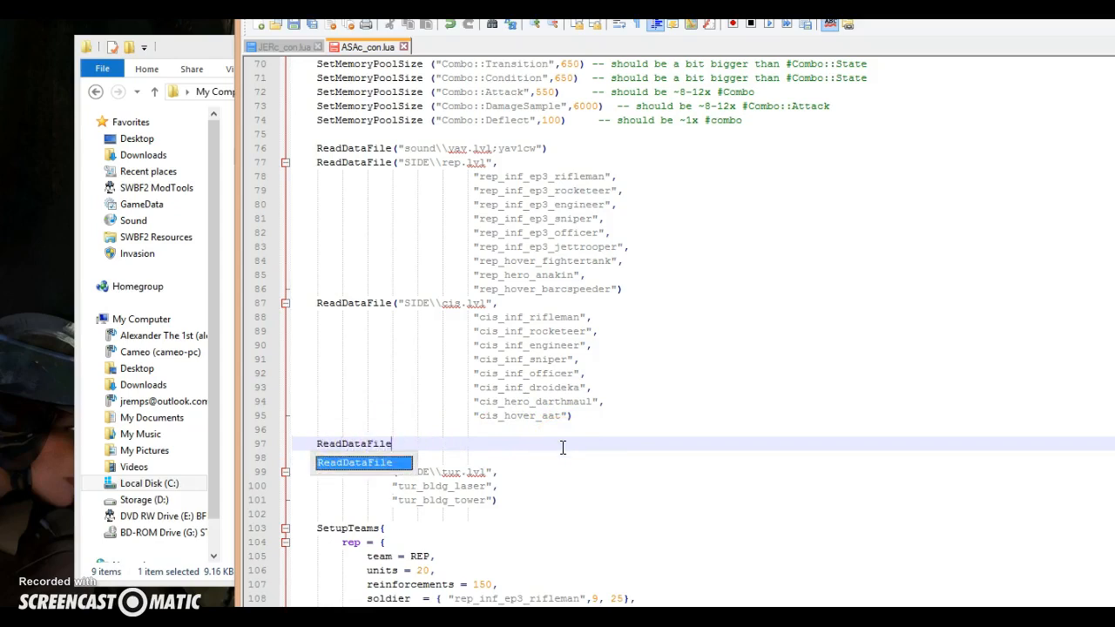
text(("SIDE\\)
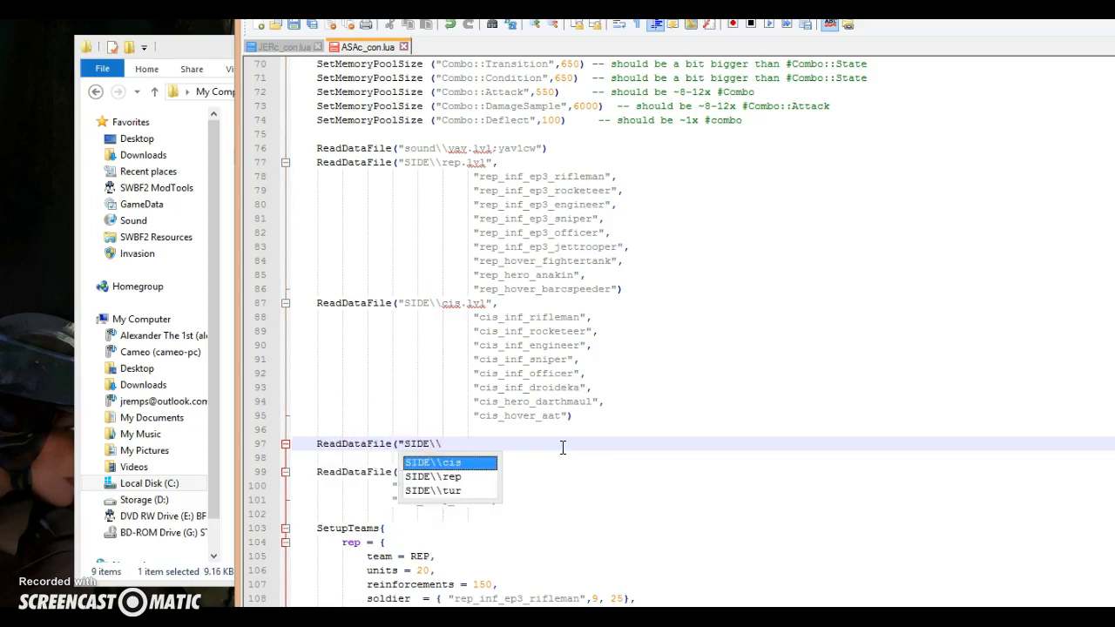
text(jdi.lvl")
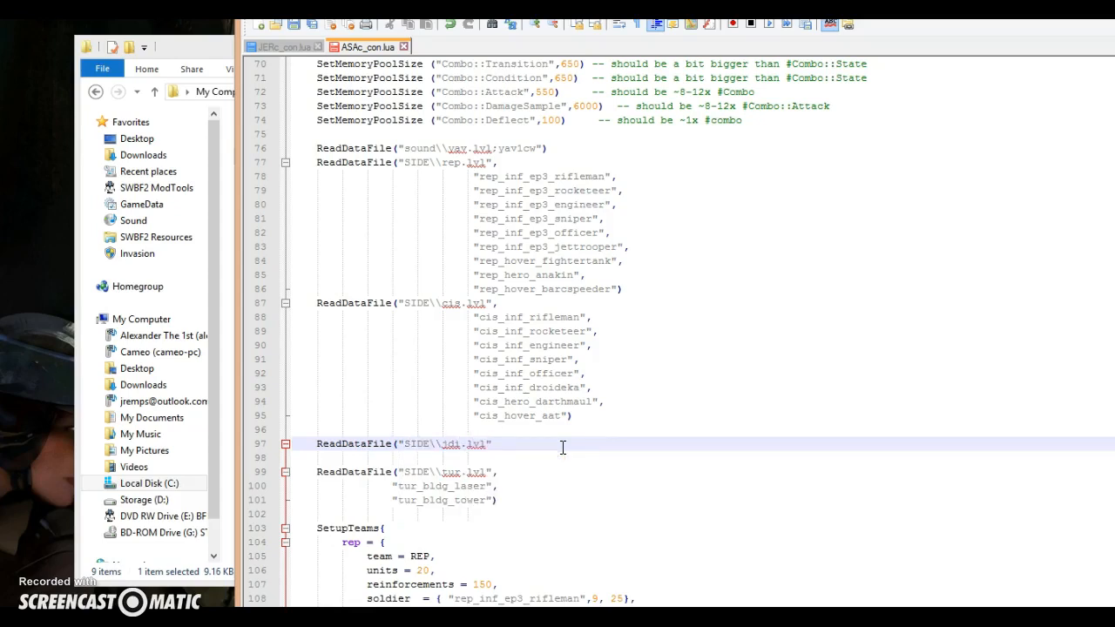
text(,)
click(503, 444)
Step: Prefix the jdi.lvl path with dc: and compare it with the stock cis path
click(402, 445)
text(dd)
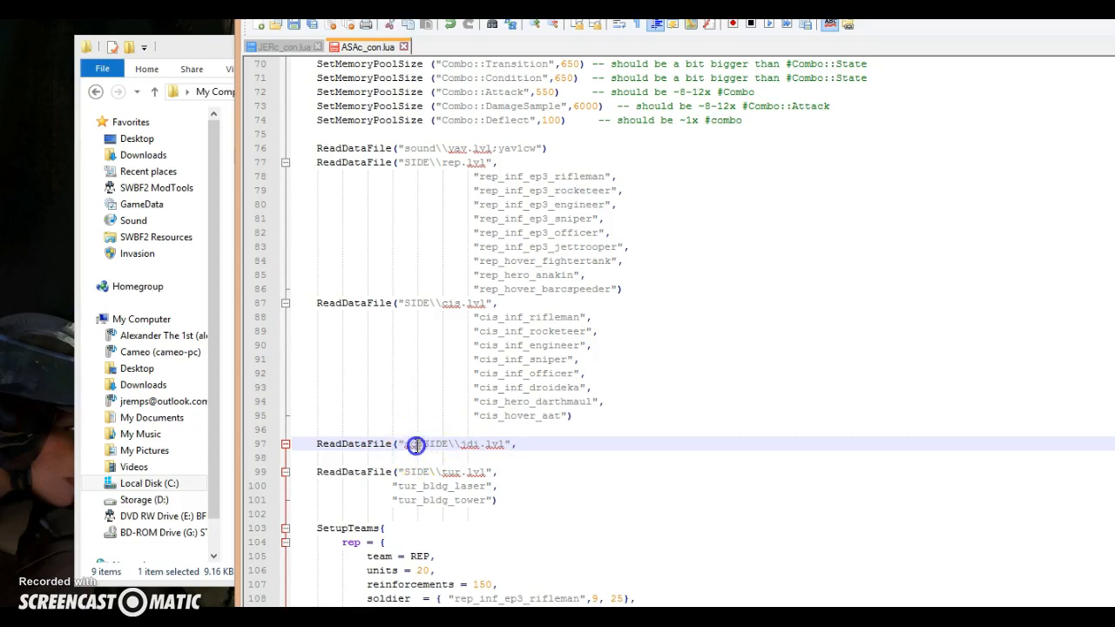
double_click(407, 444)
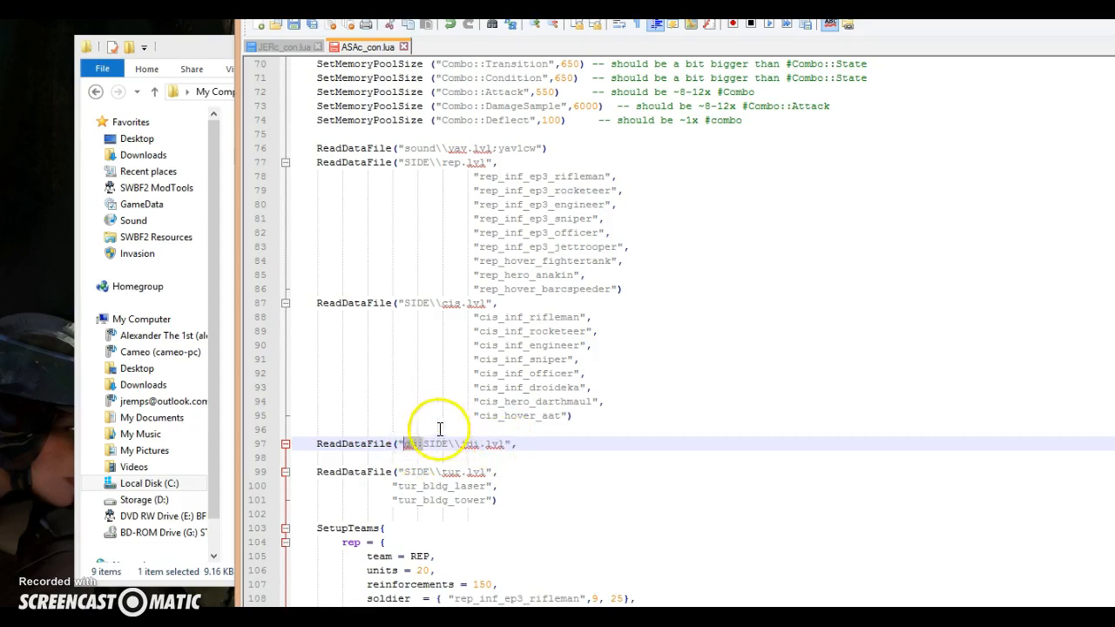
drag(403, 304, 469, 305)
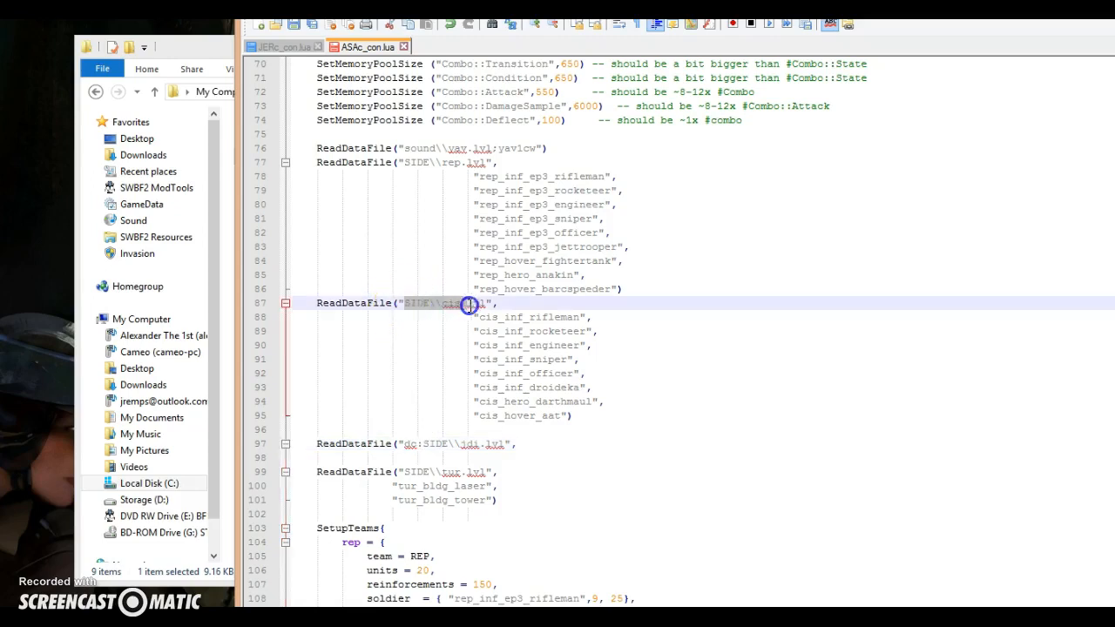
click(492, 302)
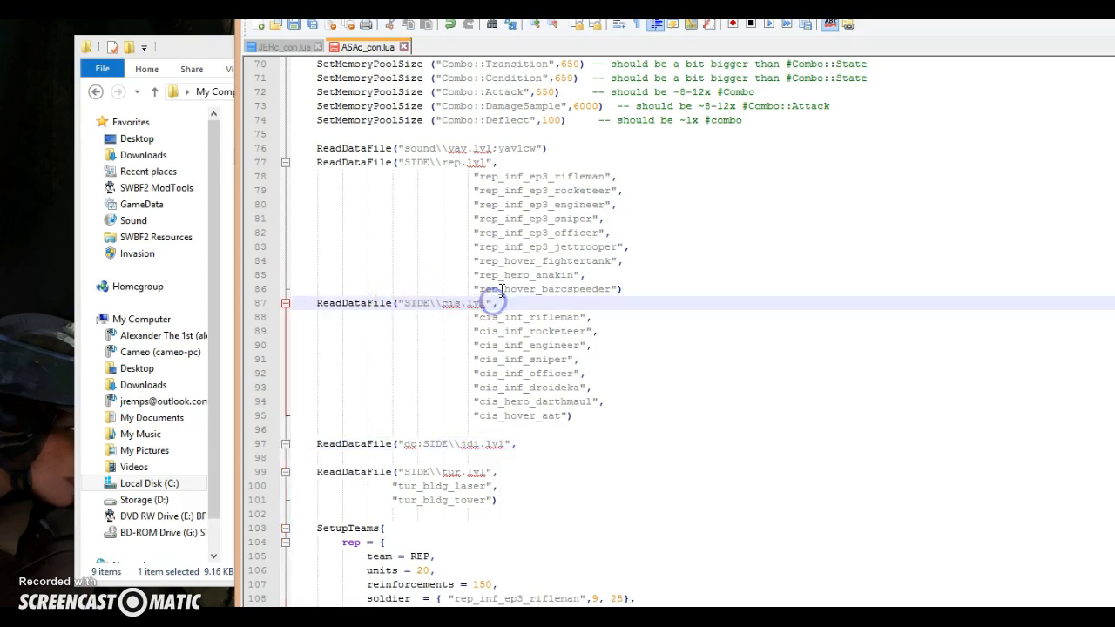
click(415, 446)
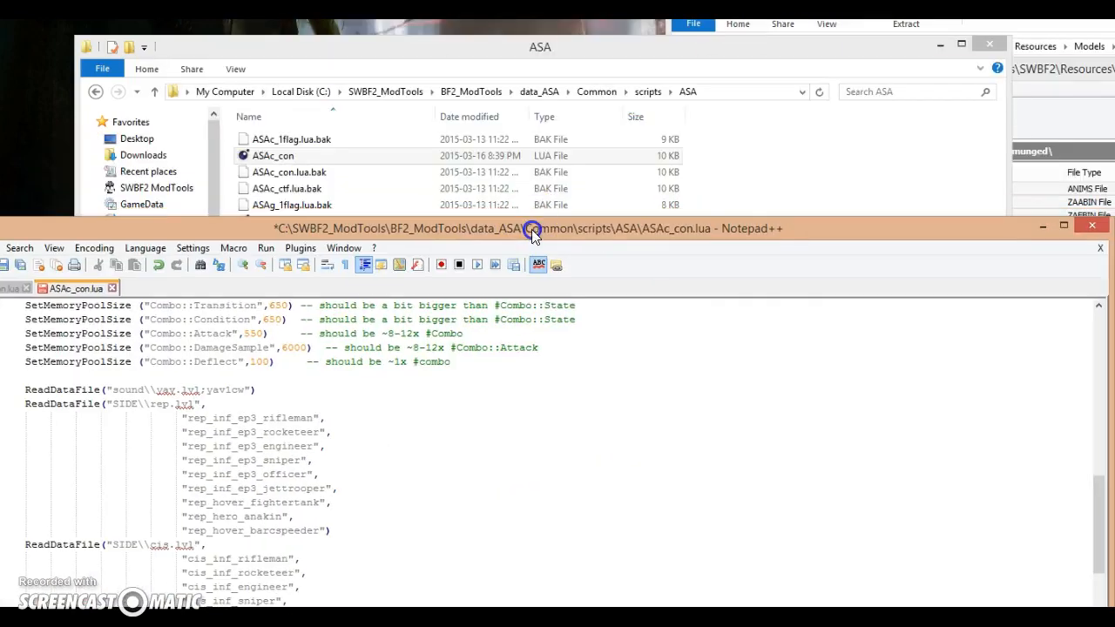
Step: Add "cis_hero_TCWdhmaul" as the only unit of the jdi ReadDataFile call and close its parenthesis
drag(630, 233, 630, 180)
drag(710, 122, 766, 0)
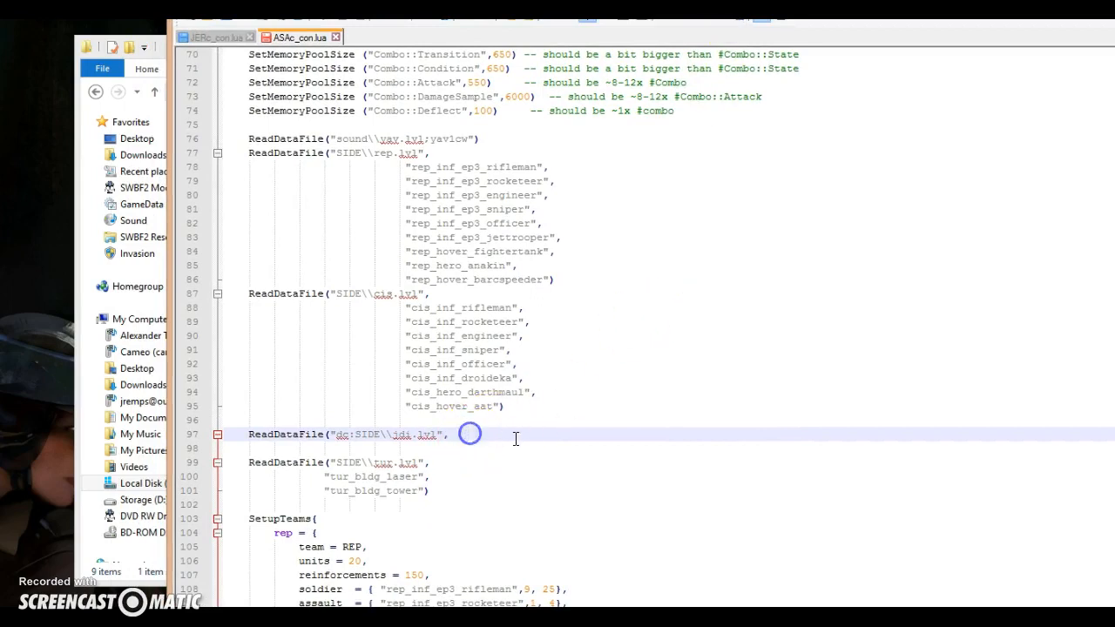
key(Return)
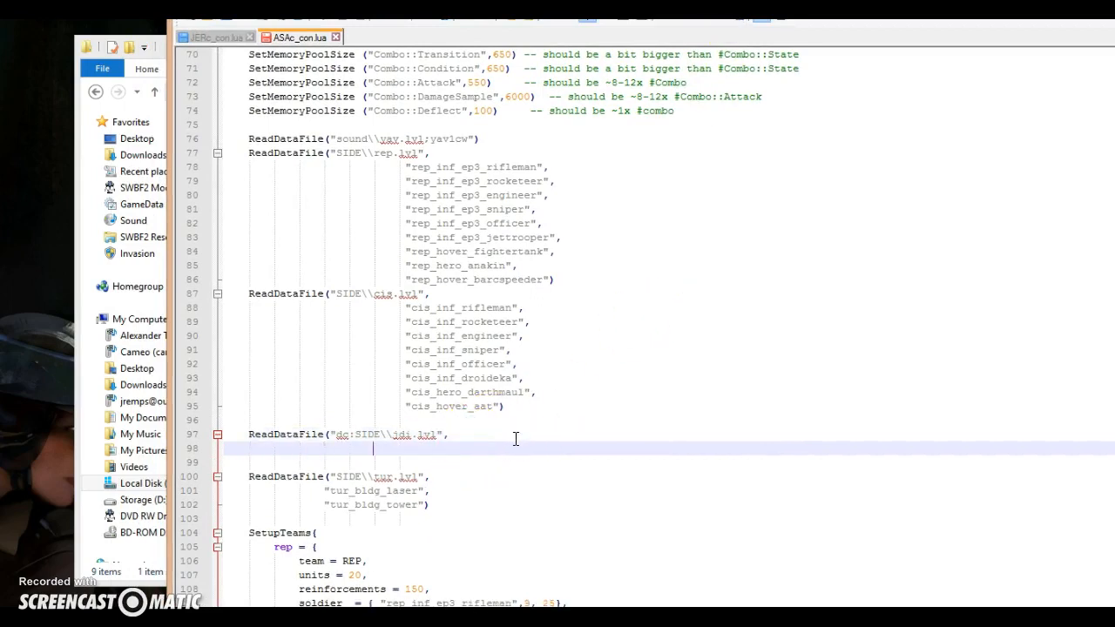
text("cis_hero)
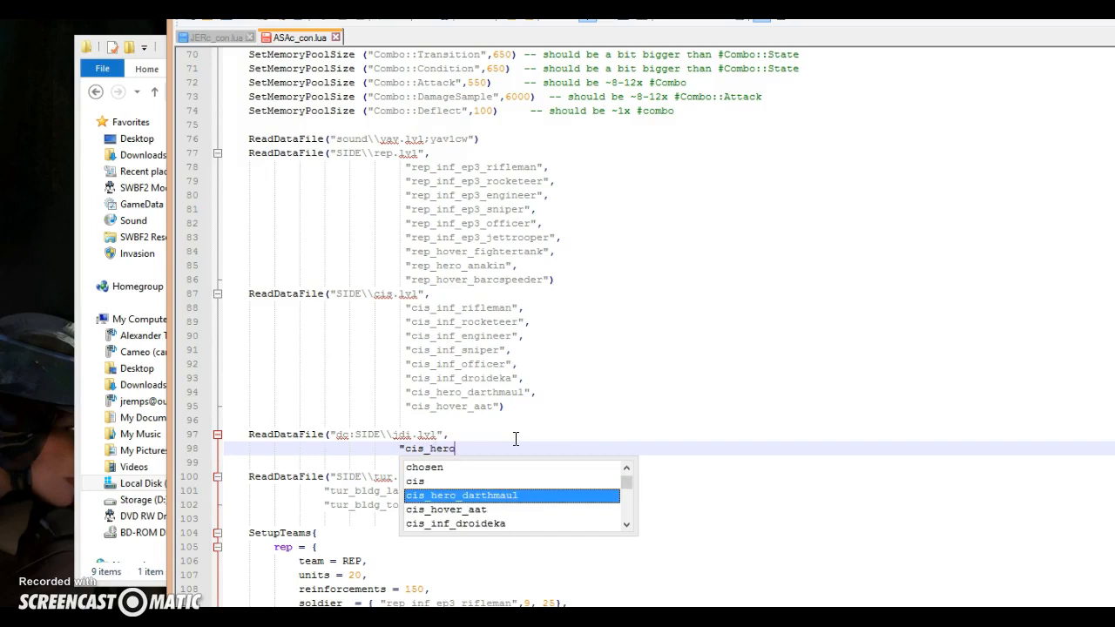
text(_TCWdhmaul"))
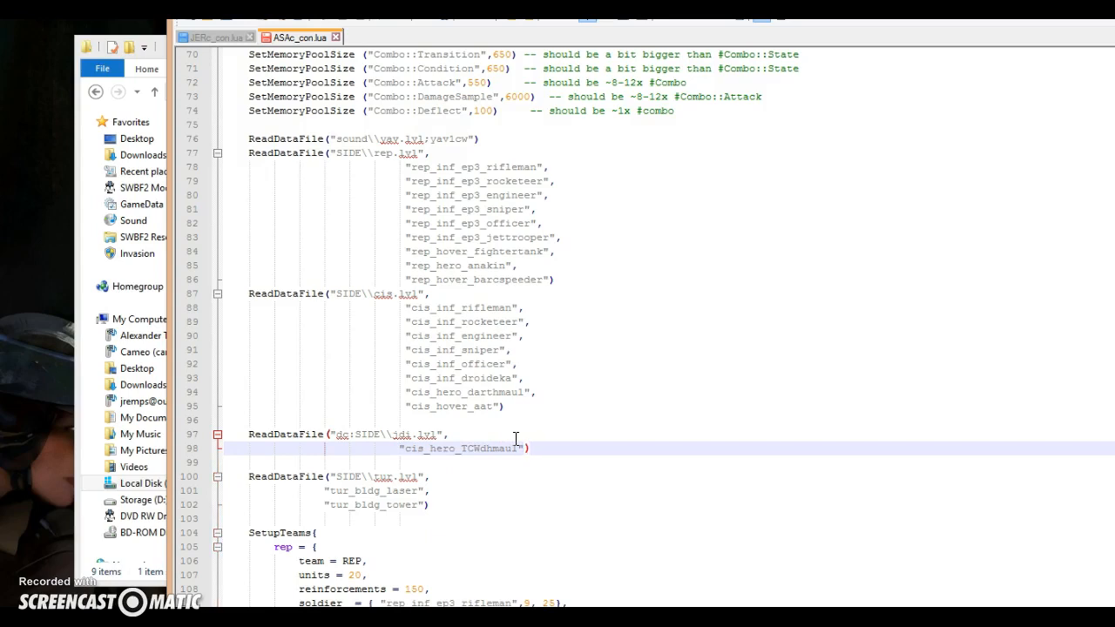
Step: Set the rep team's soldier class in SetupTeams to cis_hero_TCWdhmaul and check it against the jdi entry
scroll(549, 427, down, 5)
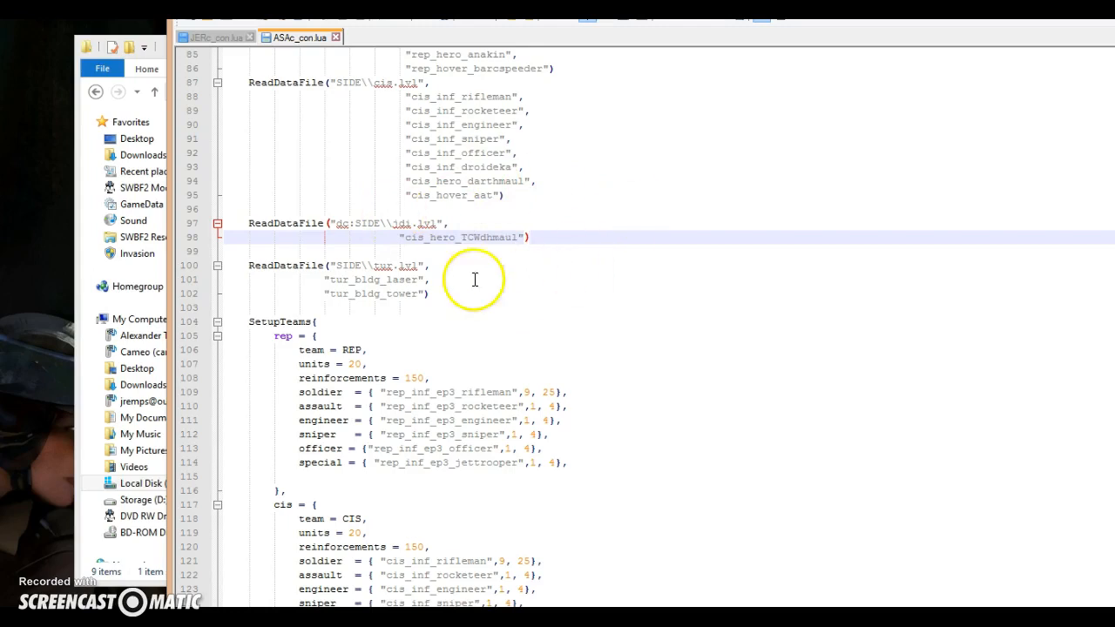
scroll(510, 267, down, 2)
scroll(497, 258, up, 1)
scroll(497, 258, down, 1)
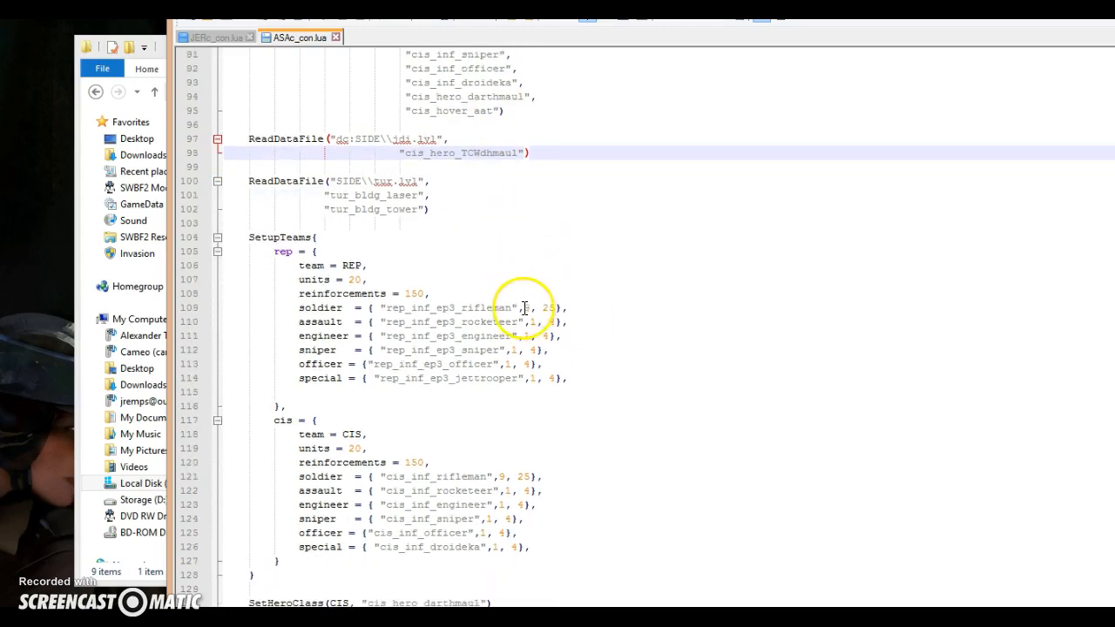
drag(511, 308, 386, 307)
text(cis_)
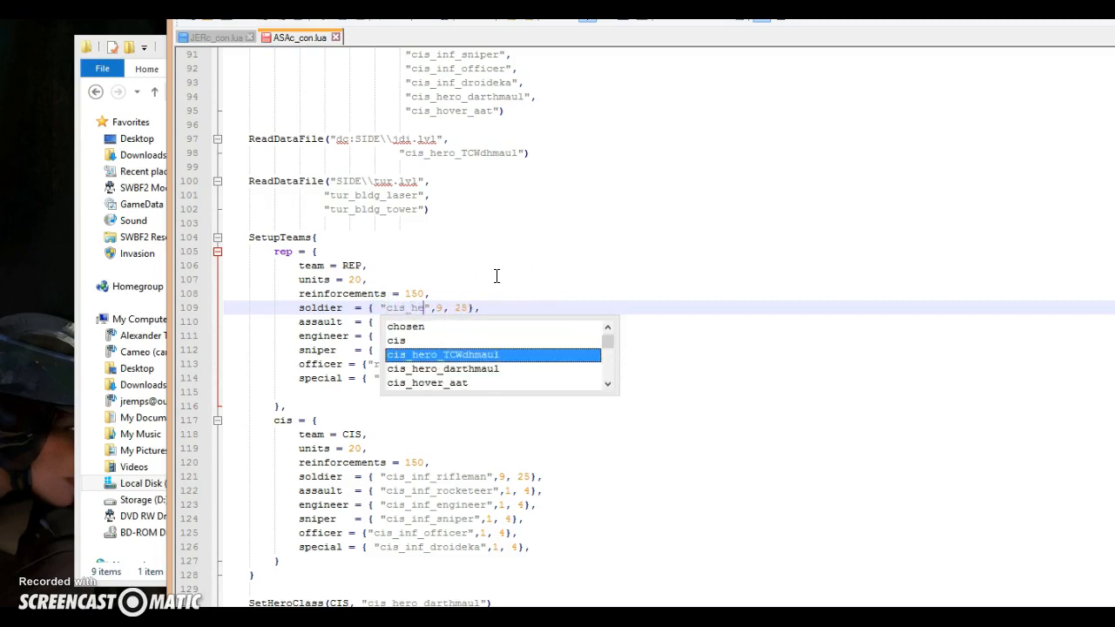
text(hero_TCWd)
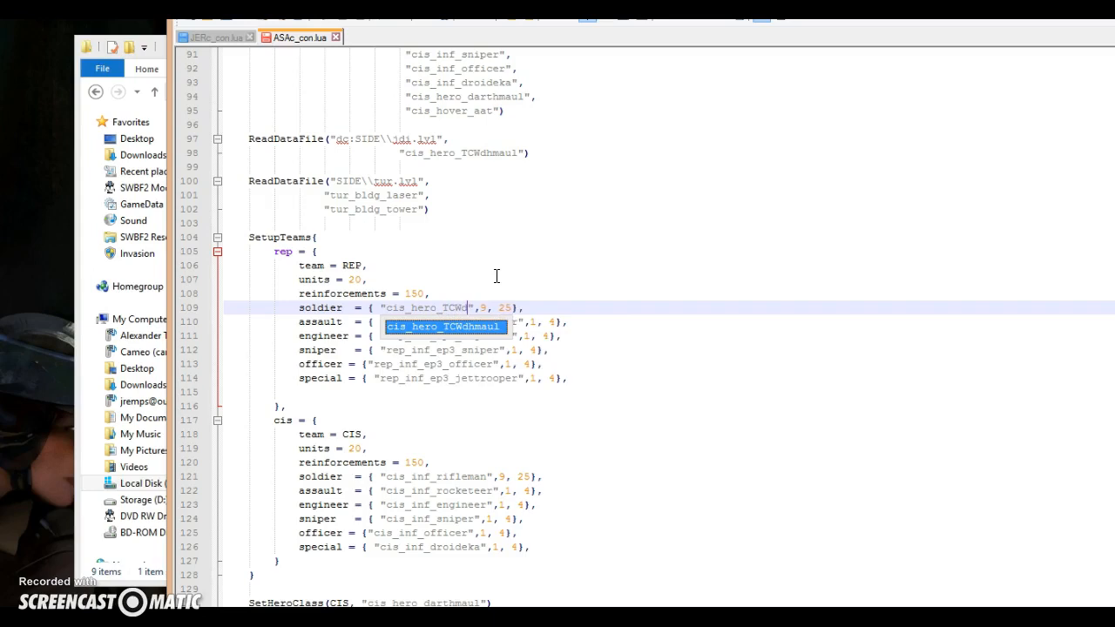
text(hmaul)
click(573, 307)
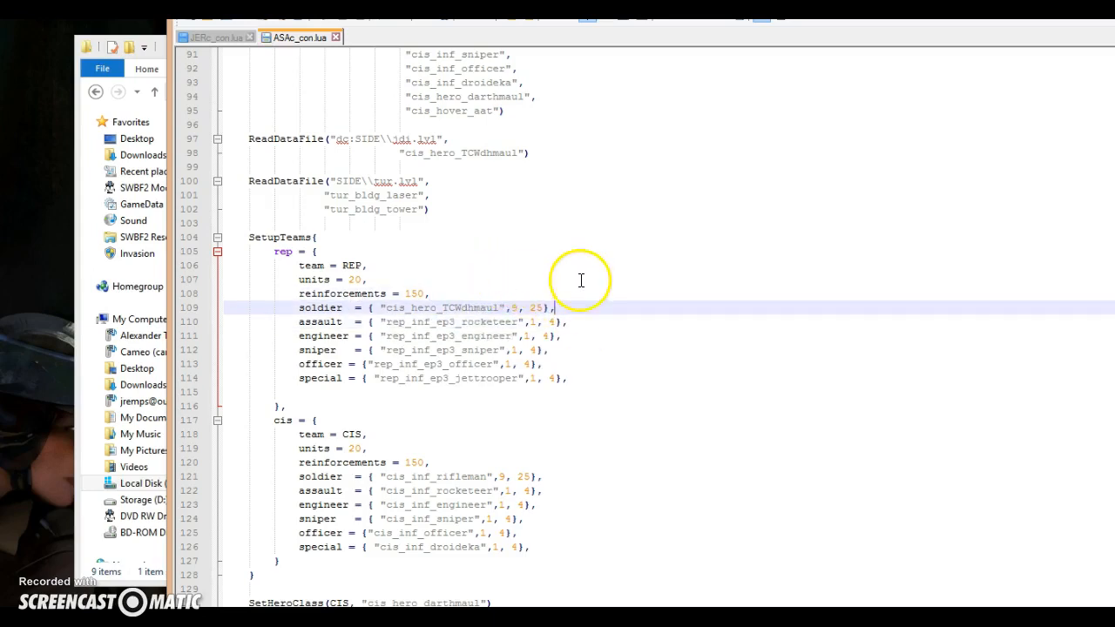
drag(493, 153, 431, 153)
click(556, 148)
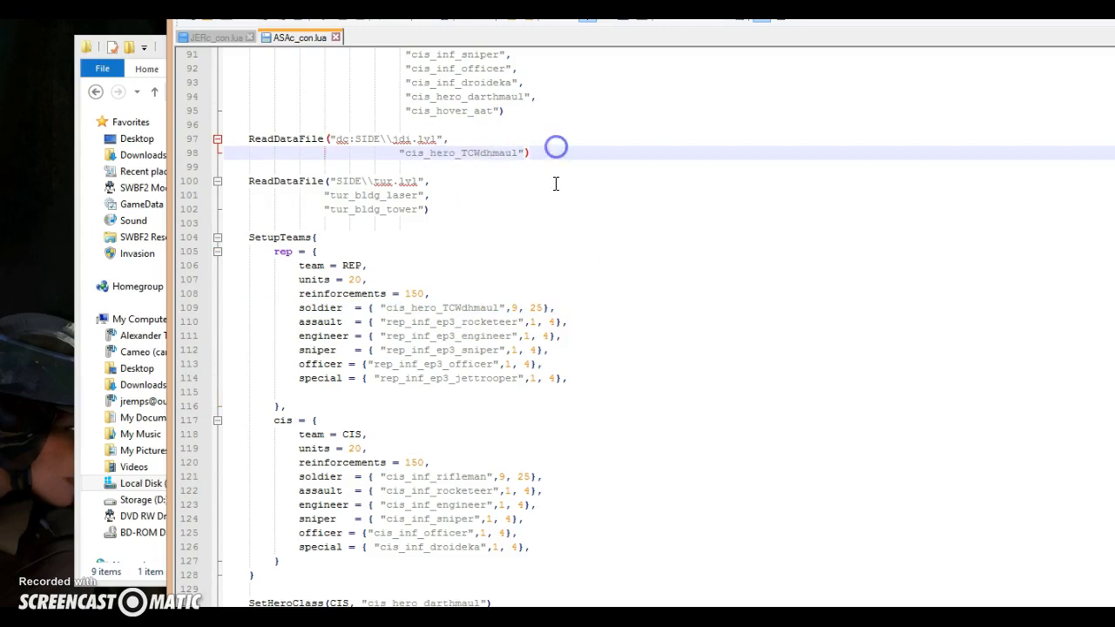
Step: Close the ASAc_con script and move the Notepad++ window out of the way of the file browser
drag(565, 1, 556, 66)
middle_click(264, 118)
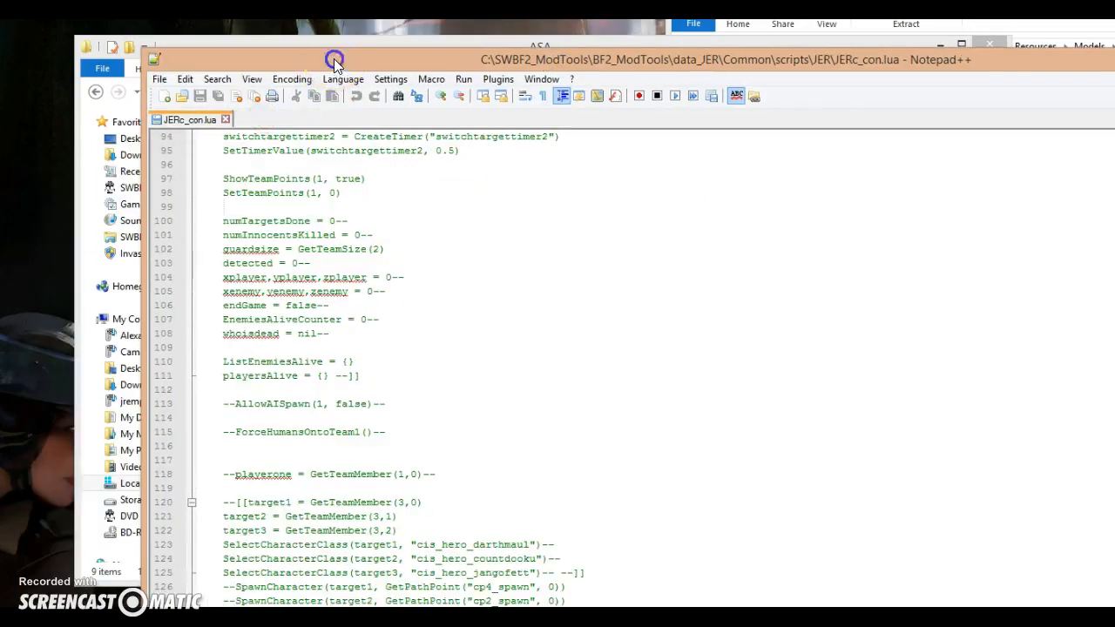
drag(335, 61, 349, 623)
click(525, 384)
Step: Launch Modtools VisualMunge from data_ASA\_BUILD, munge world ASA with Common and Sides set to EVERYTHING, and close the tool
click(549, 93)
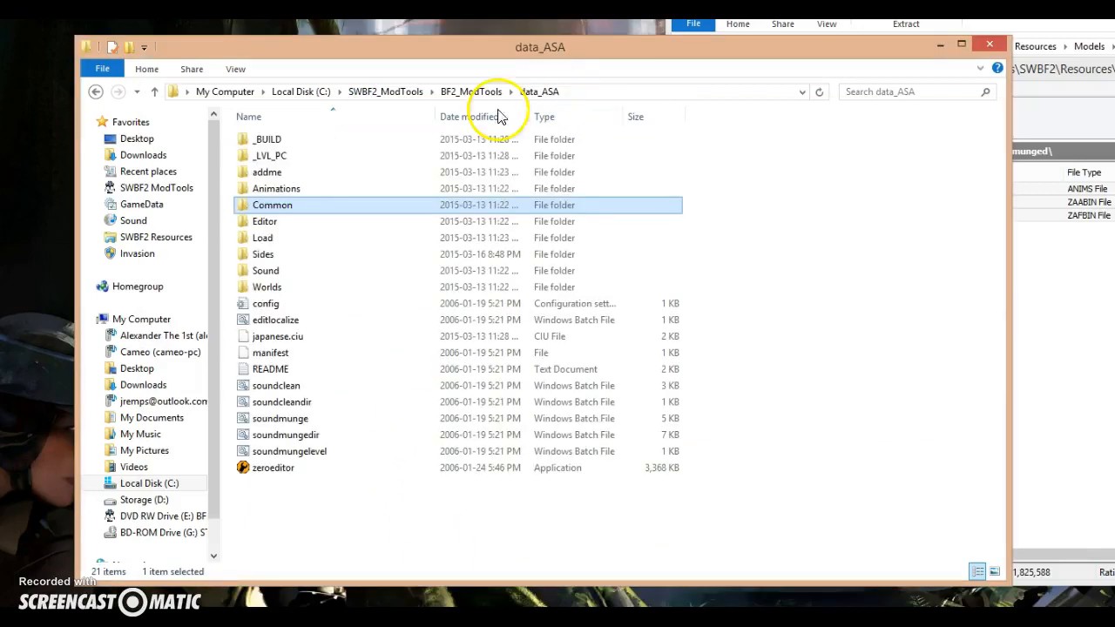
double_click(305, 142)
double_click(275, 289)
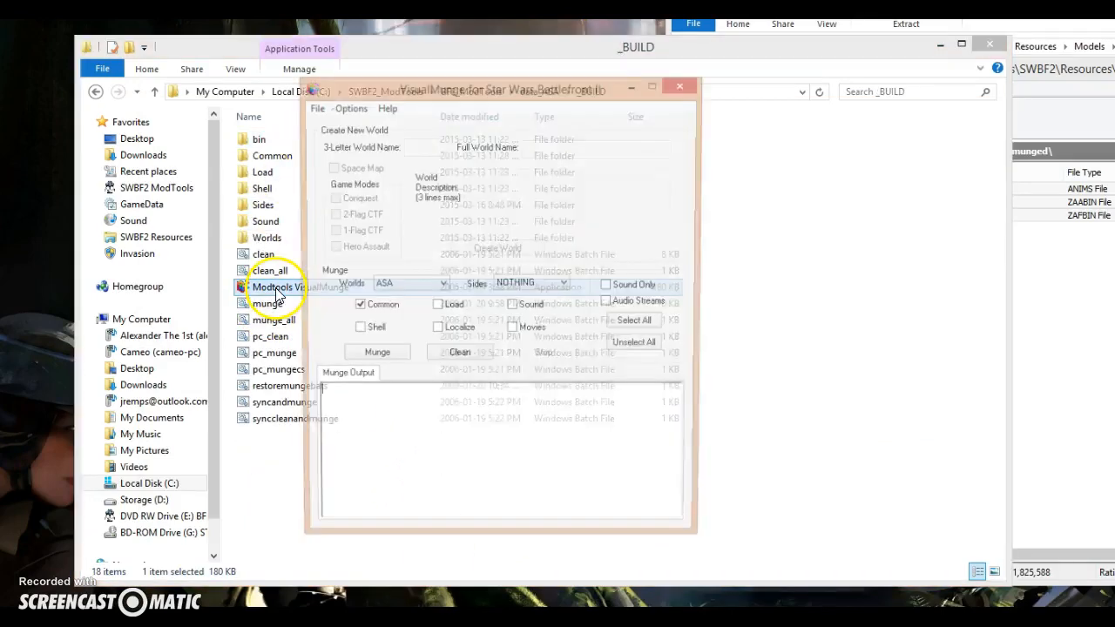
click(527, 284)
click(514, 299)
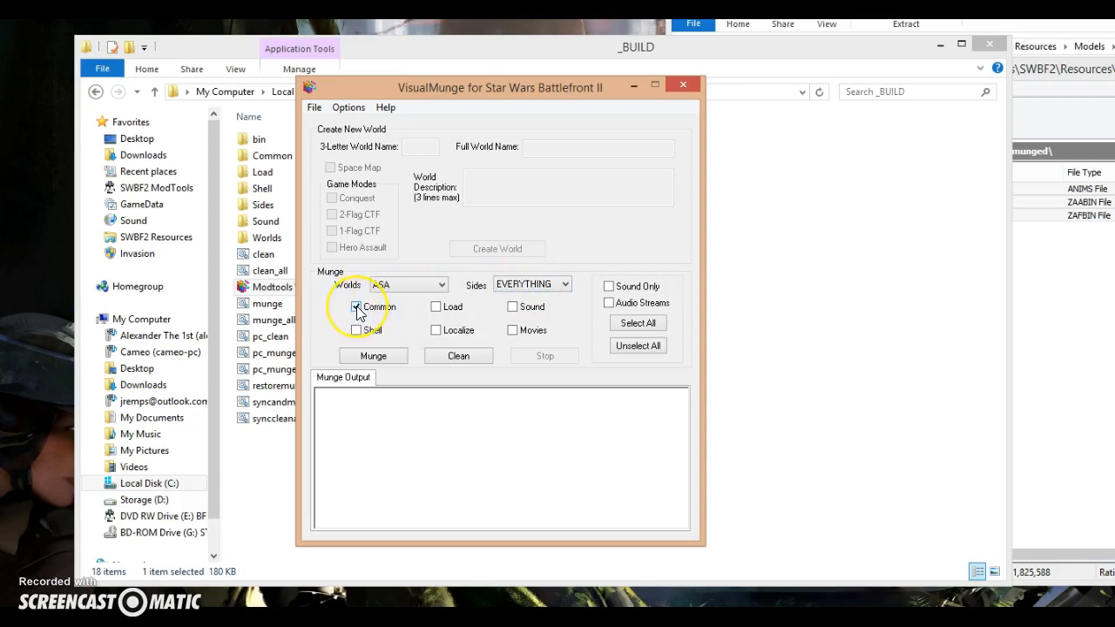
click(393, 360)
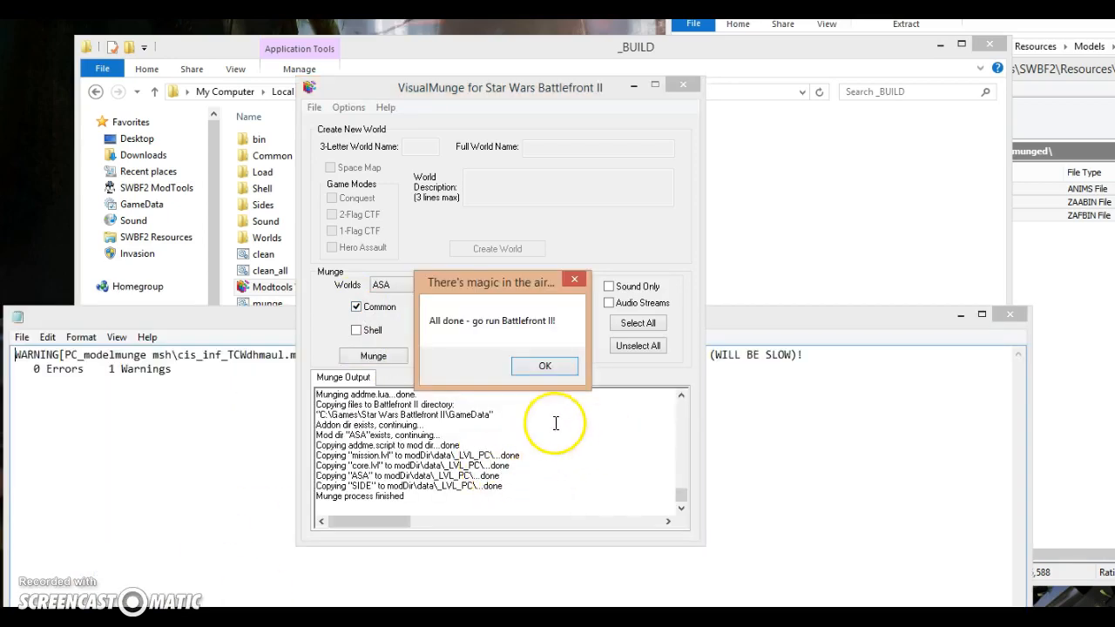
drag(519, 283, 535, 185)
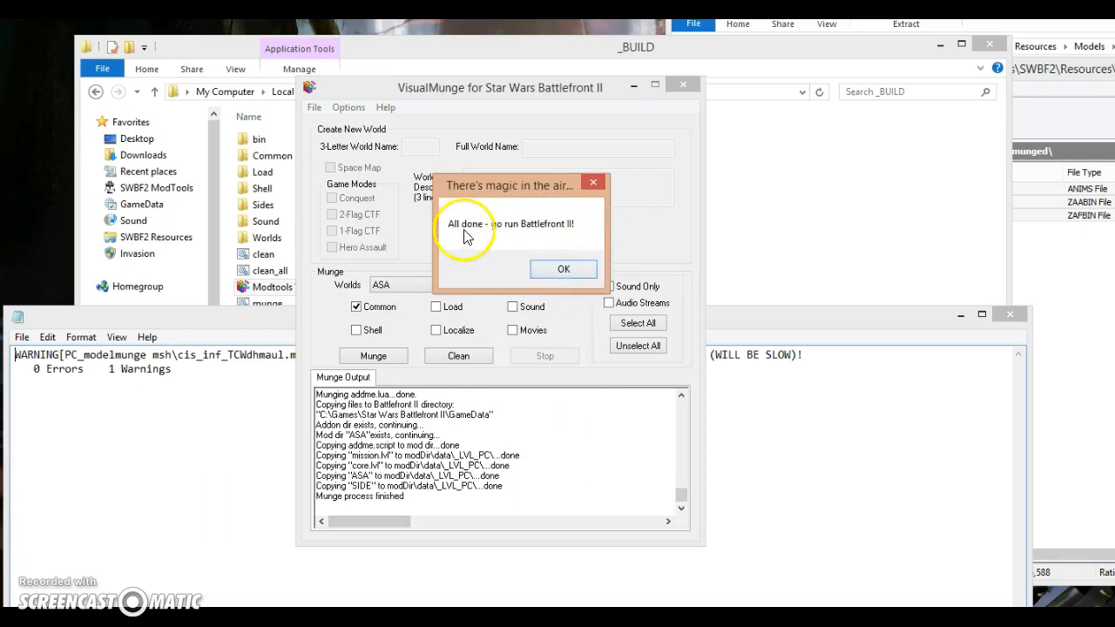
click(579, 268)
click(687, 89)
Step: Read the PC_MungeLog's model warning and its error and warning summary, and close the log
drag(249, 313, 318, 233)
drag(859, 267, 438, 282)
drag(509, 267, 678, 259)
drag(511, 268, 575, 270)
drag(645, 267, 590, 264)
click(863, 267)
click(822, 267)
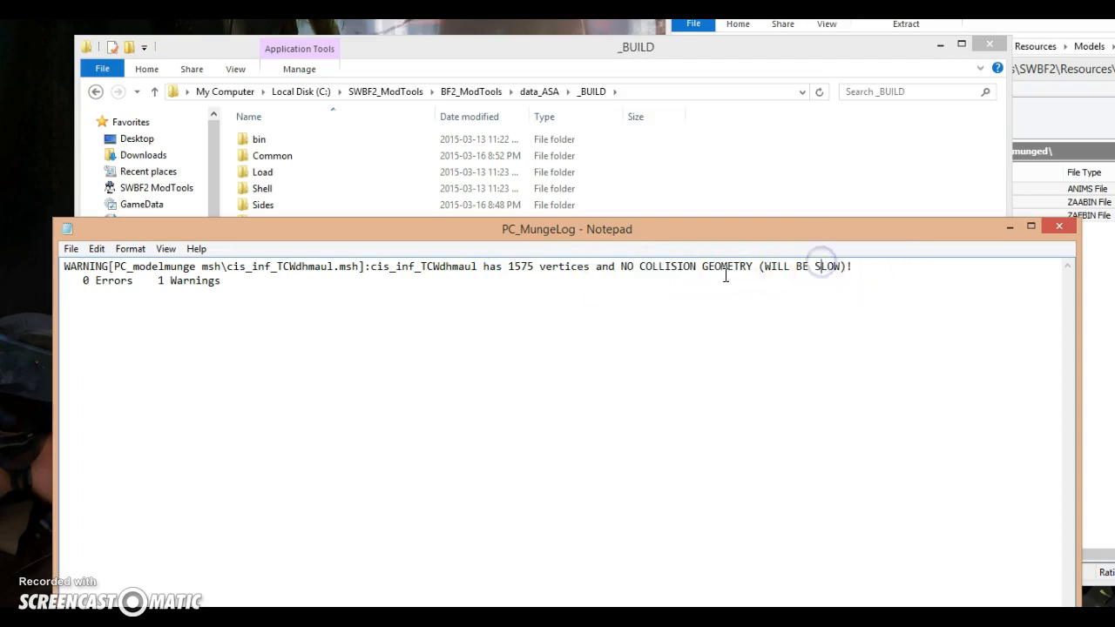
drag(218, 290, 102, 283)
click(372, 281)
click(1059, 226)
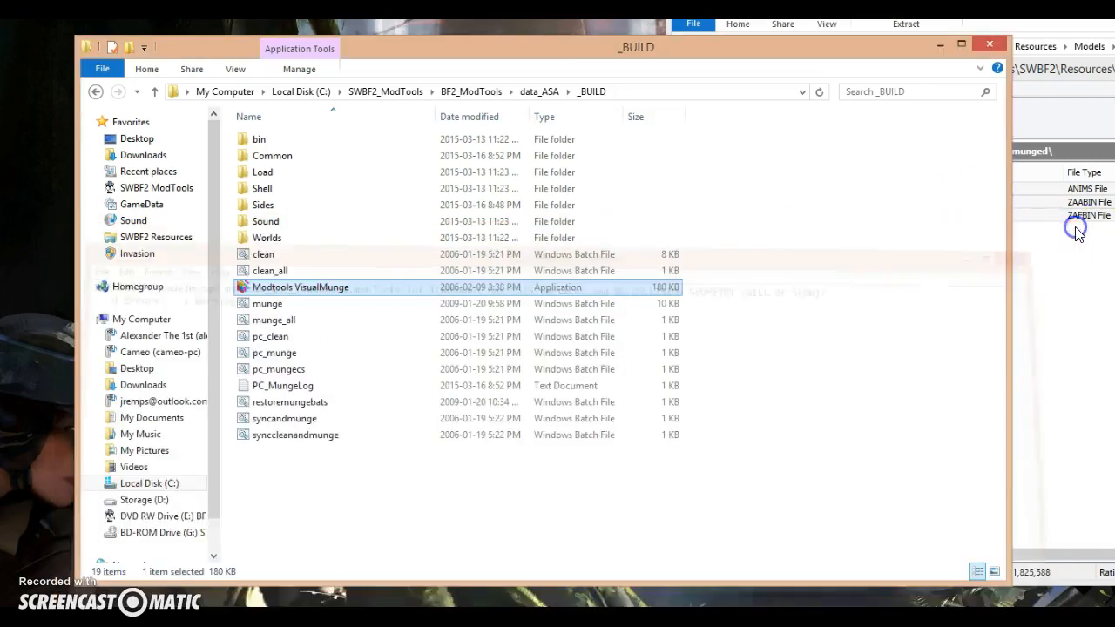
Step: Switch to Star Wars Battlefront II and launch an Instant Action match on 11A11 in Conquest mode, Clone Wars era
drag(919, 259, 878, 308)
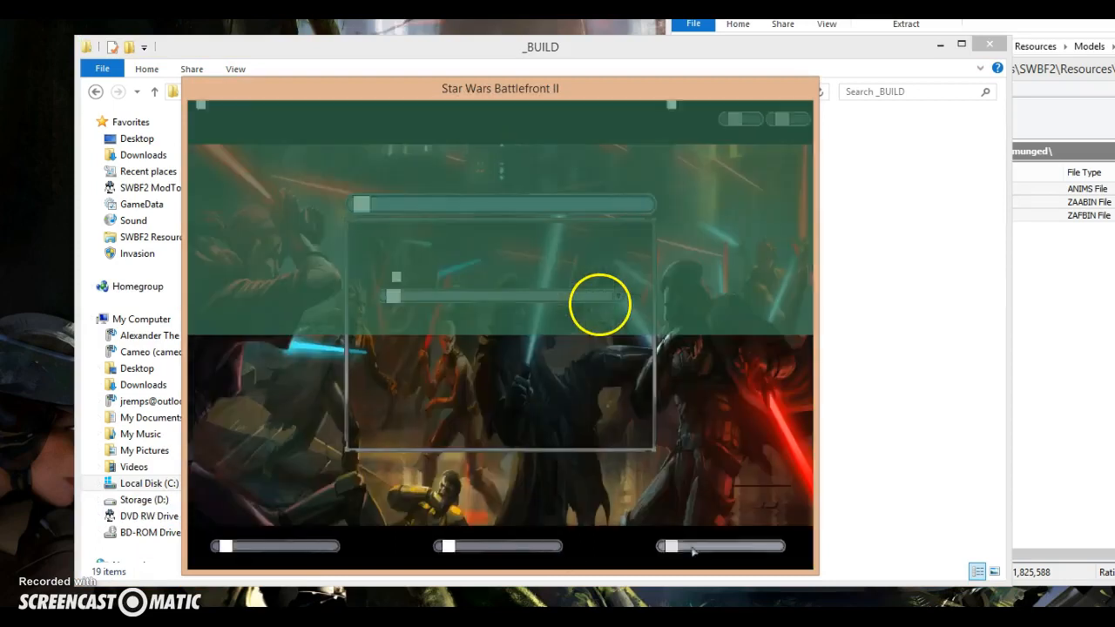
click(694, 551)
click(582, 140)
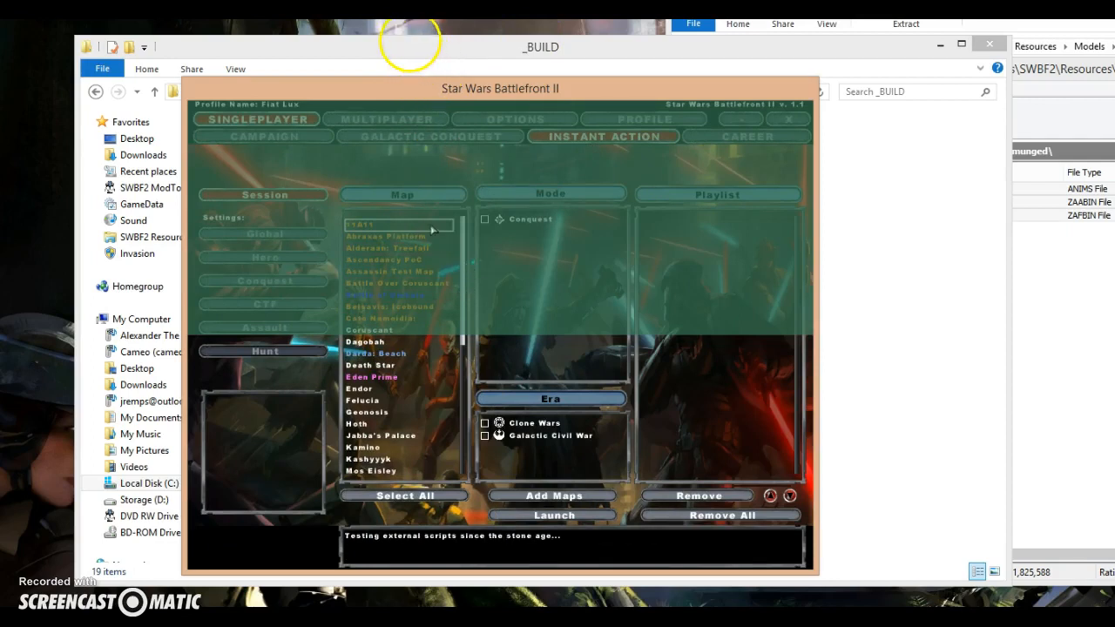
click(510, 423)
click(555, 496)
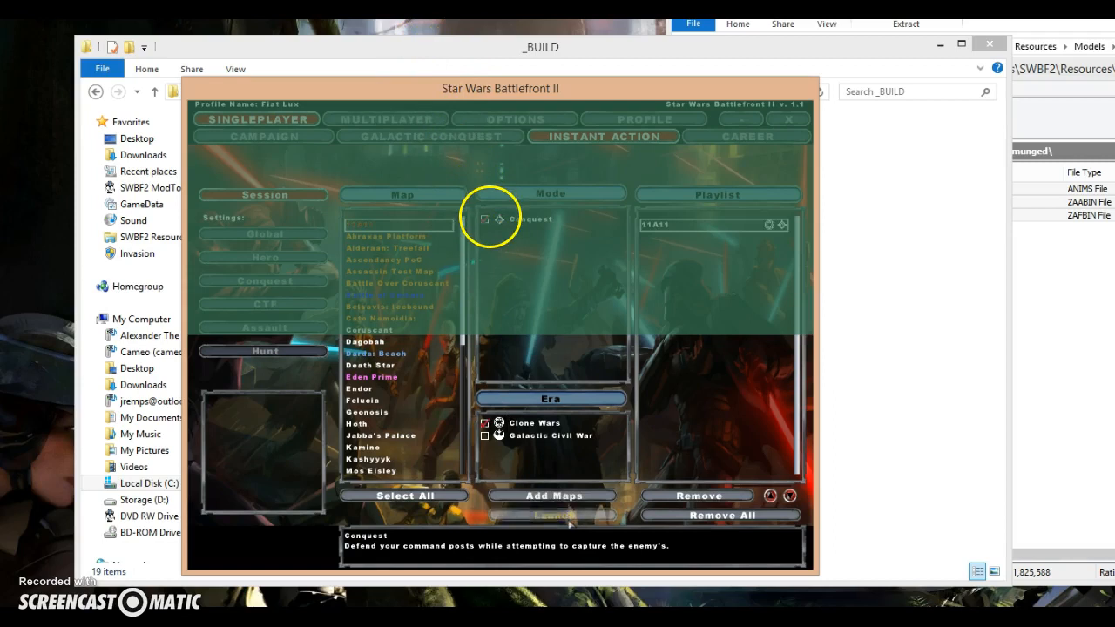
click(558, 515)
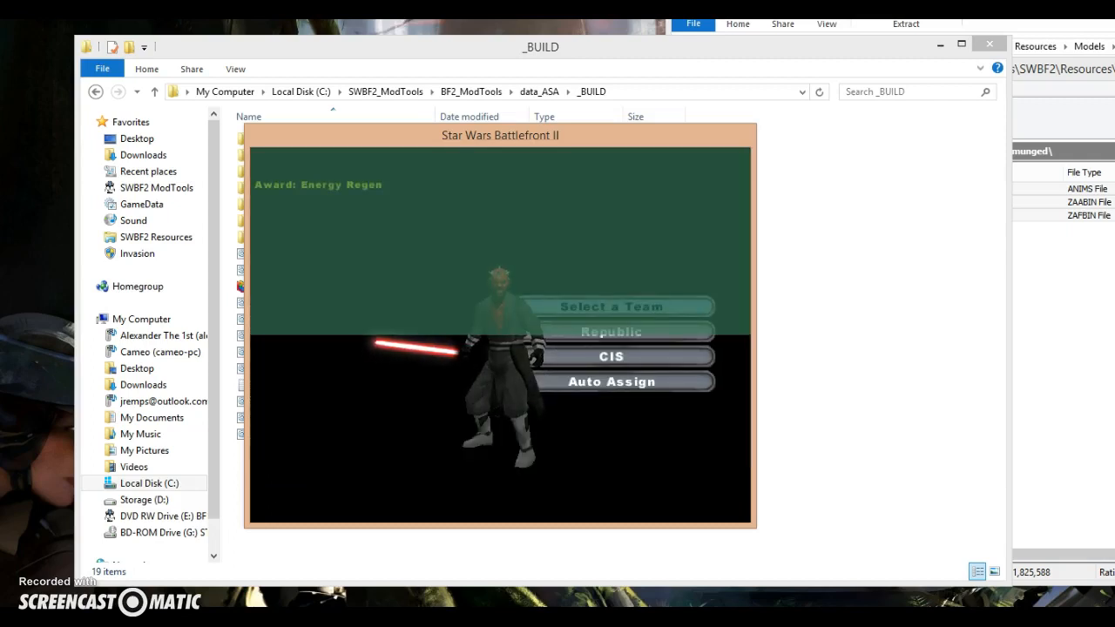
Step: Join the Republic team, spawn as the cis_hero_TCWdhmaul unit and run forward to test it in the match
click(603, 331)
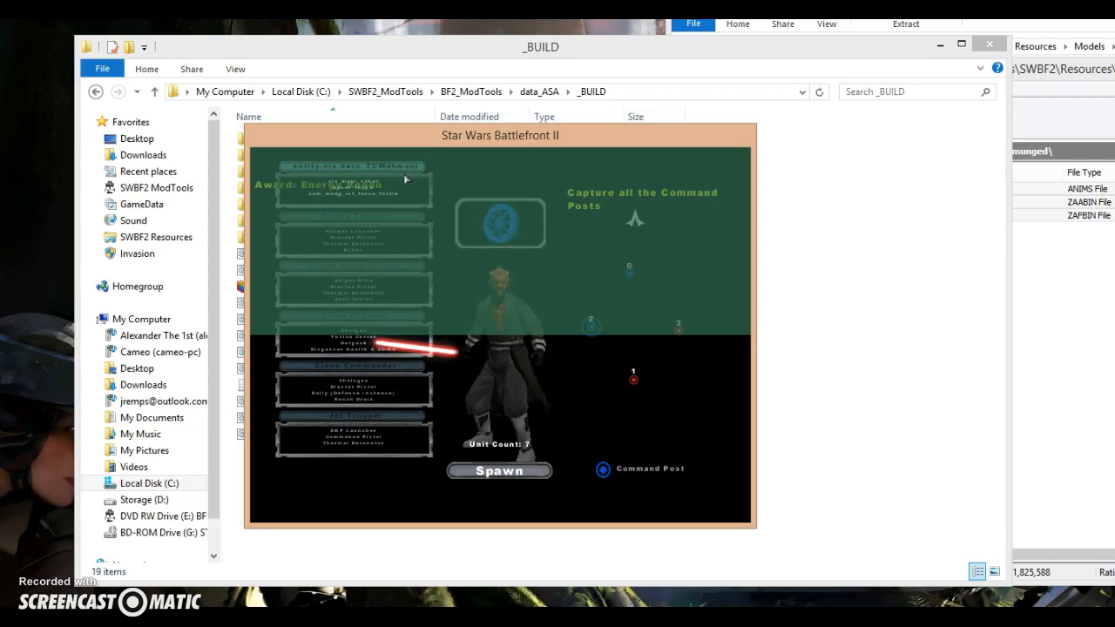
click(352, 160)
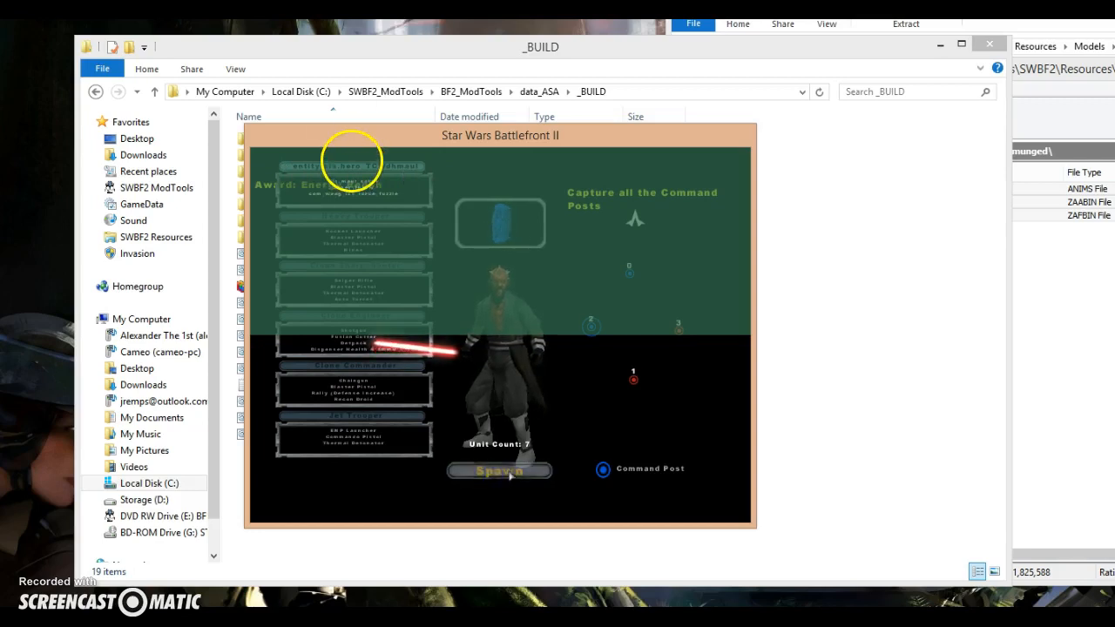
click(510, 473)
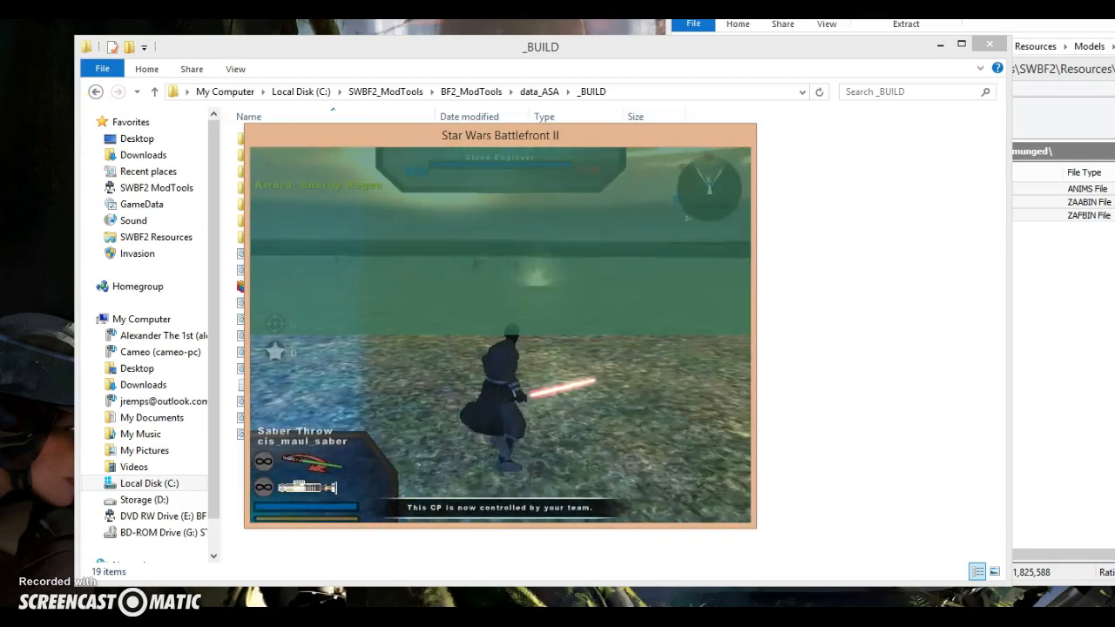
key(w)
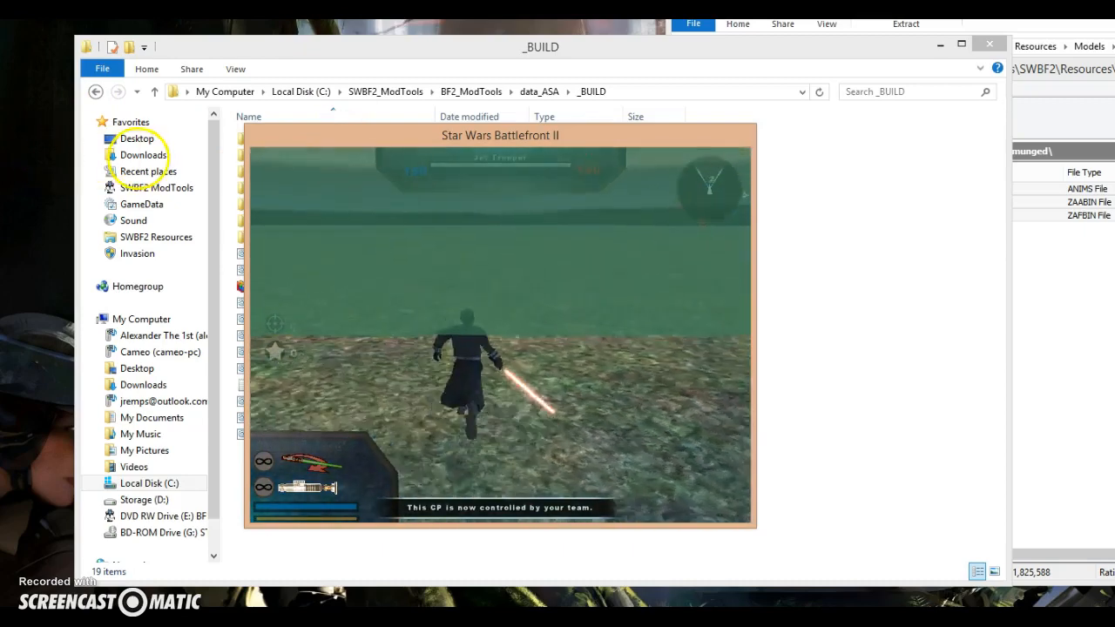
Step: Swing the TCW maul unit's lightsaber and move him around the battlefield to check his model and attacks in the match
click(1008, 145)
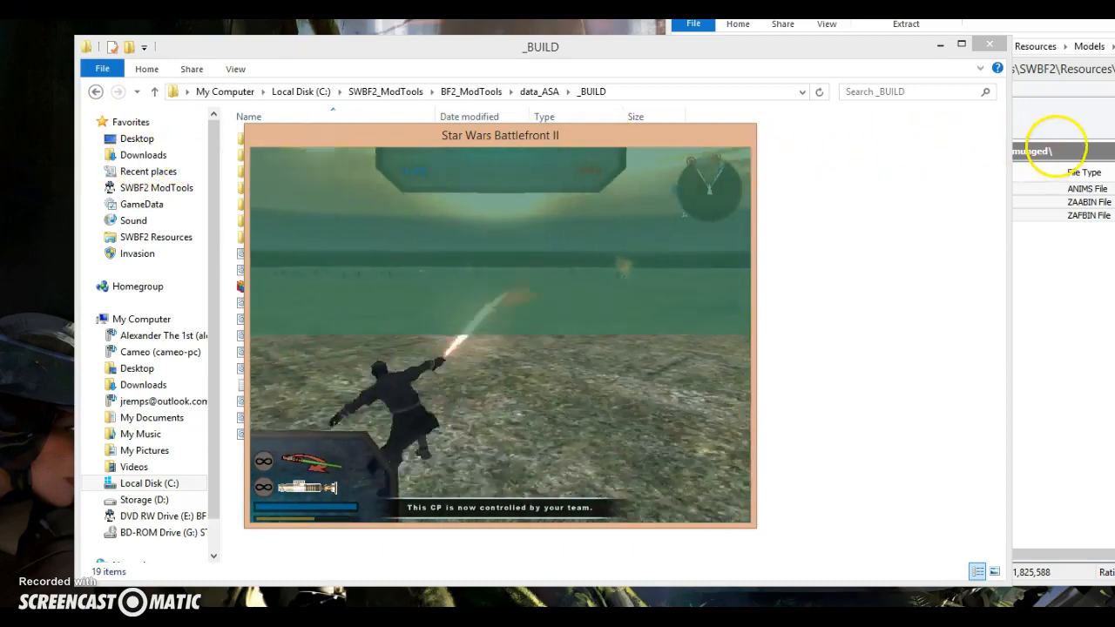
click(1057, 148)
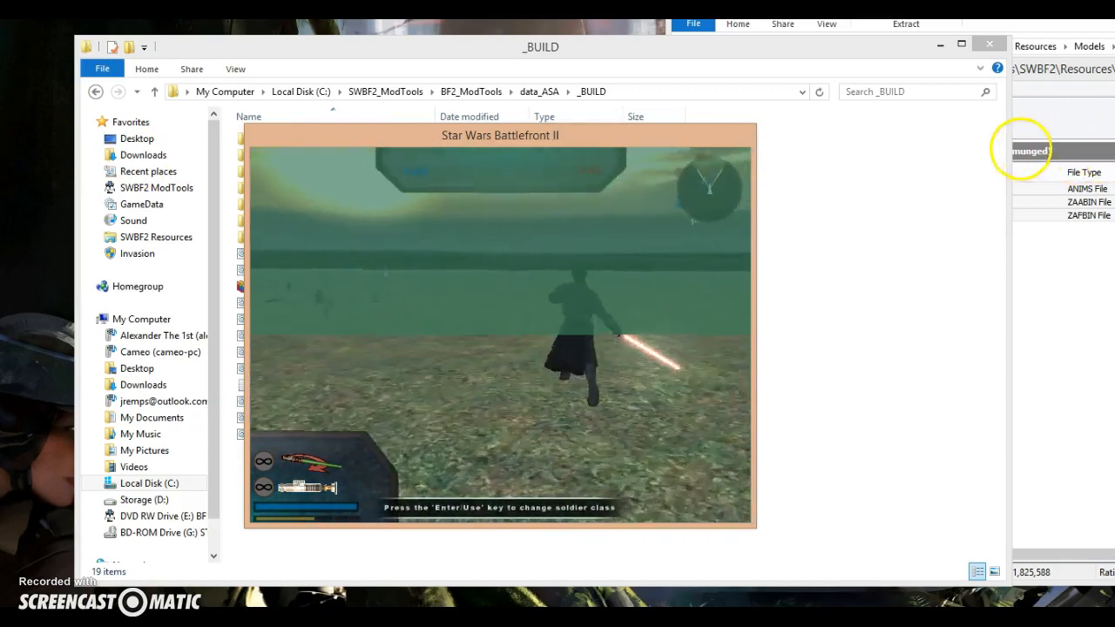
click(920, 162)
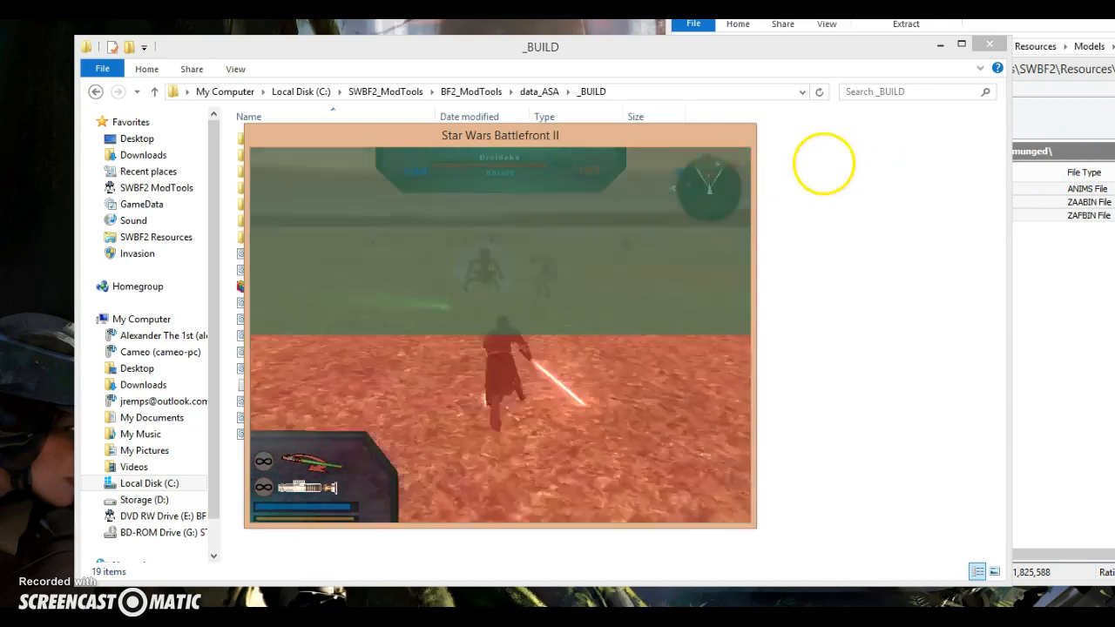
click(791, 189)
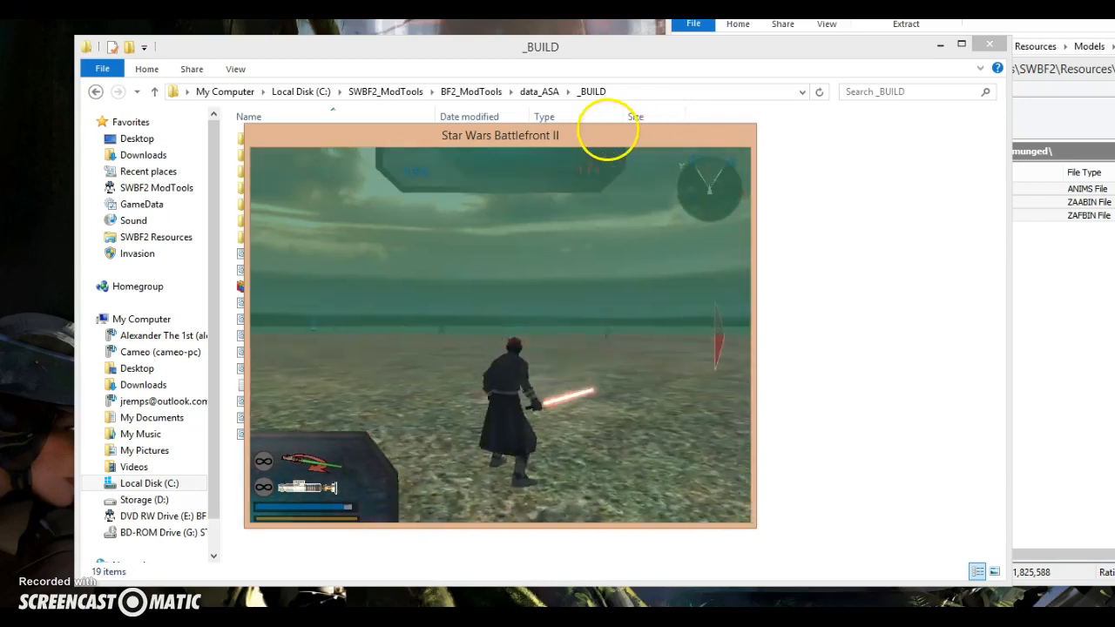
Step: Exit Star Wars Battlefront II to Windows from the running match and confirm the exit
key(Escape)
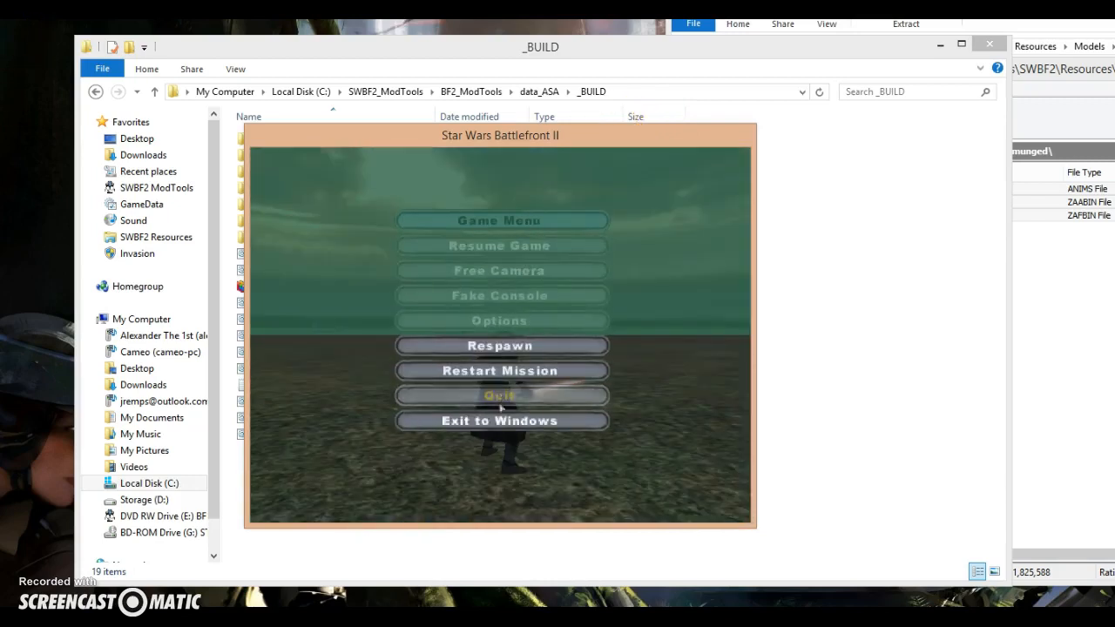
click(504, 422)
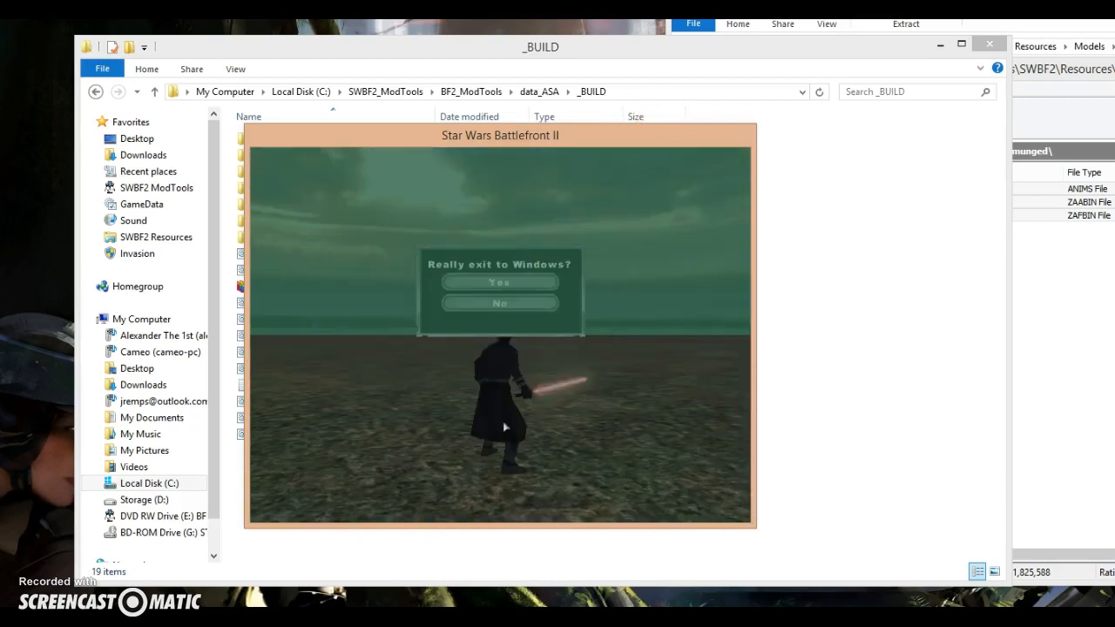
click(501, 282)
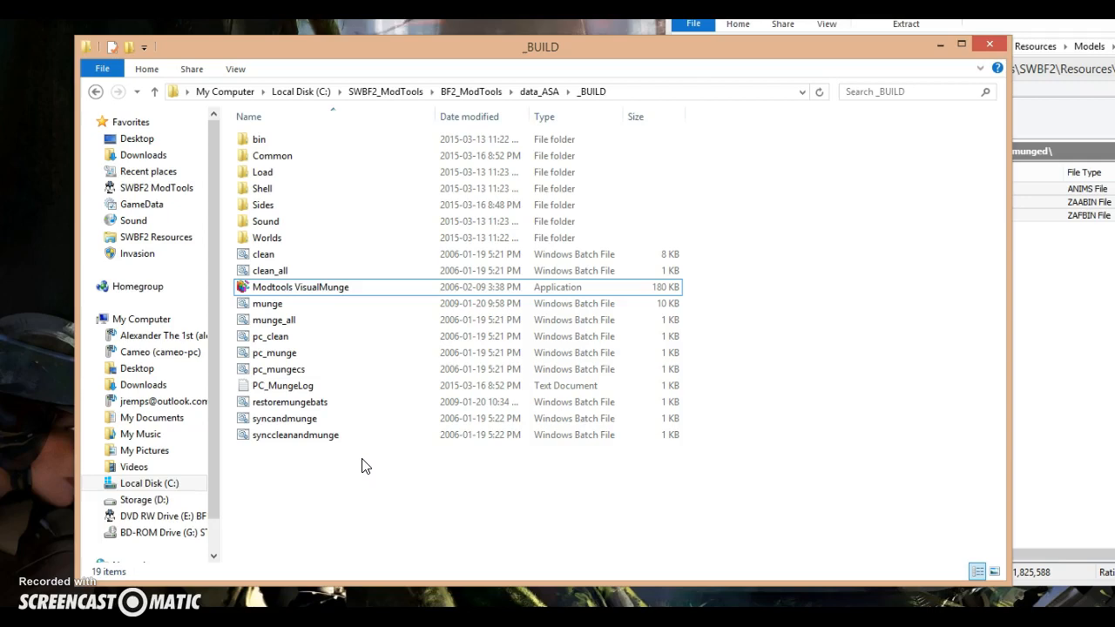
drag(405, 529, 306, 469)
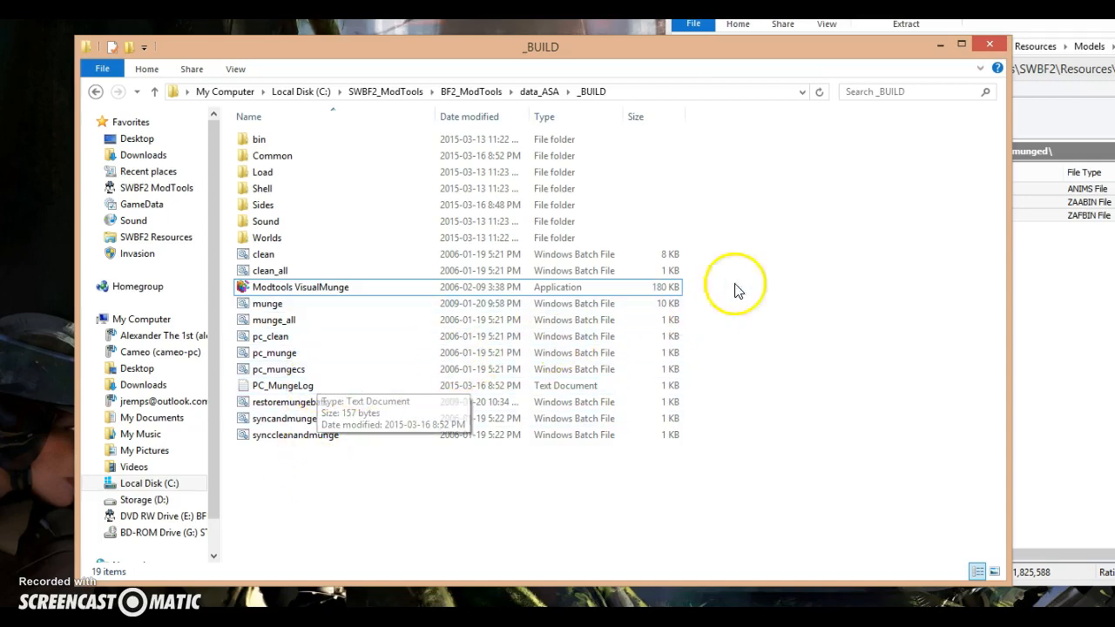
click(614, 288)
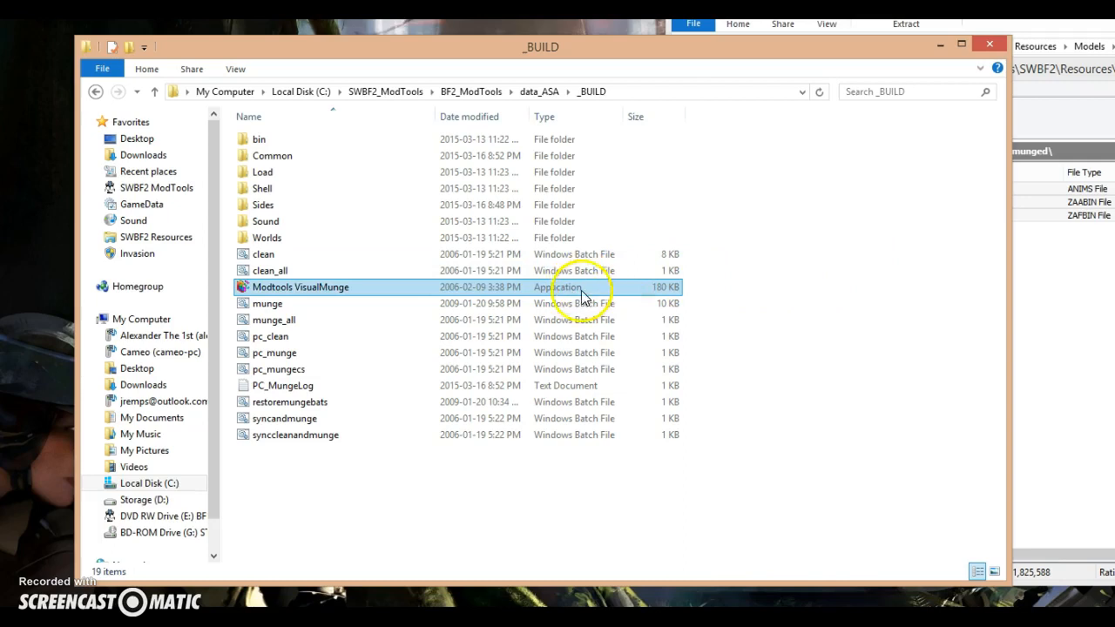